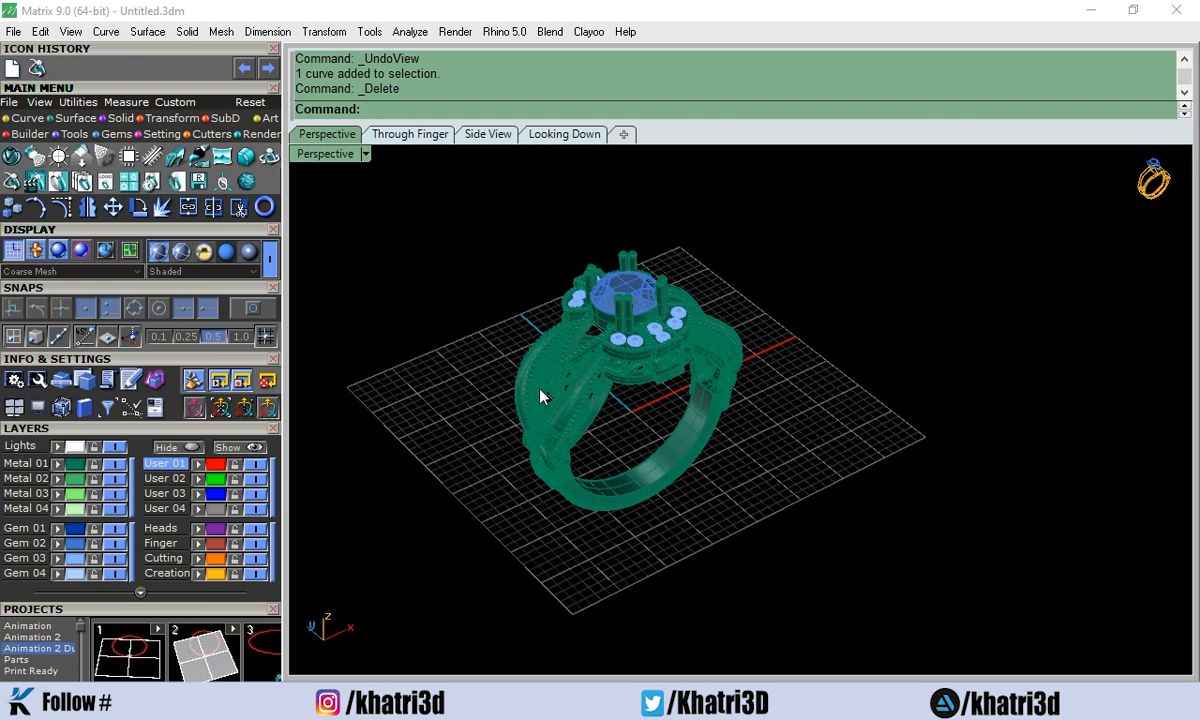
# Bring up the V-Ray Render settings and apply the Yellow Gold material to all objects on the Metal 01 layer.
pyautogui.scroll(3, 560, 445)
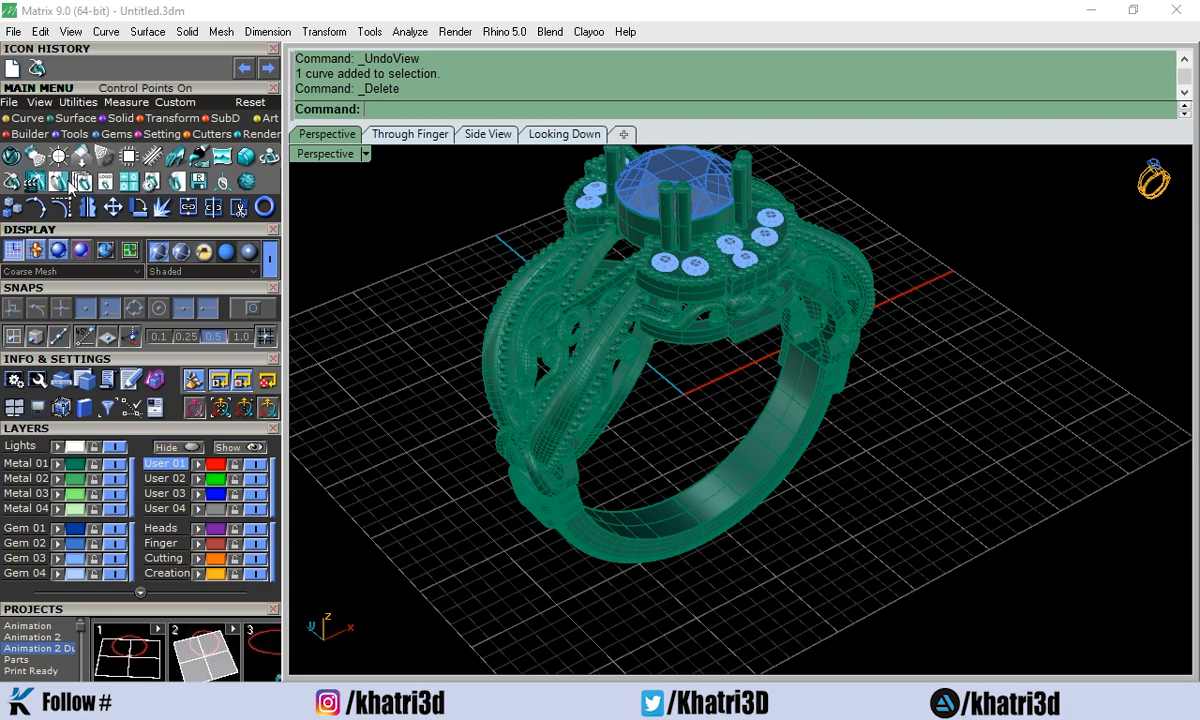
pyautogui.click(12, 156)
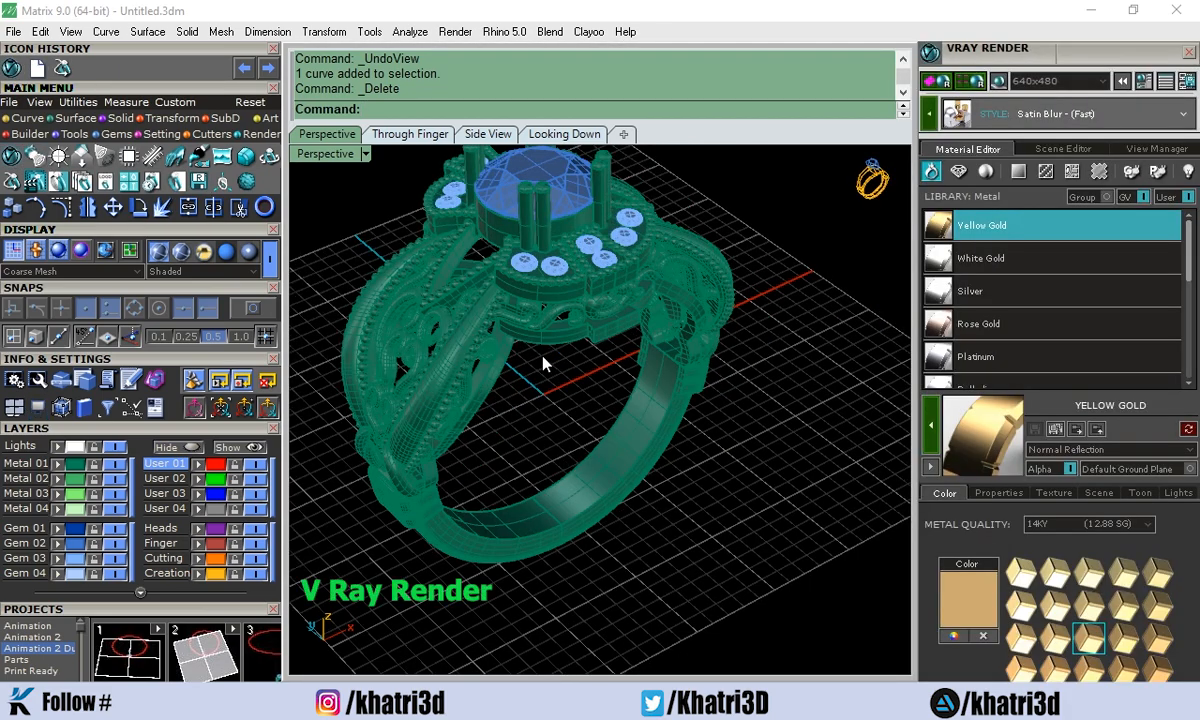
pyautogui.moveTo(520, 358); pyautogui.dragTo(543, 412, button='right')
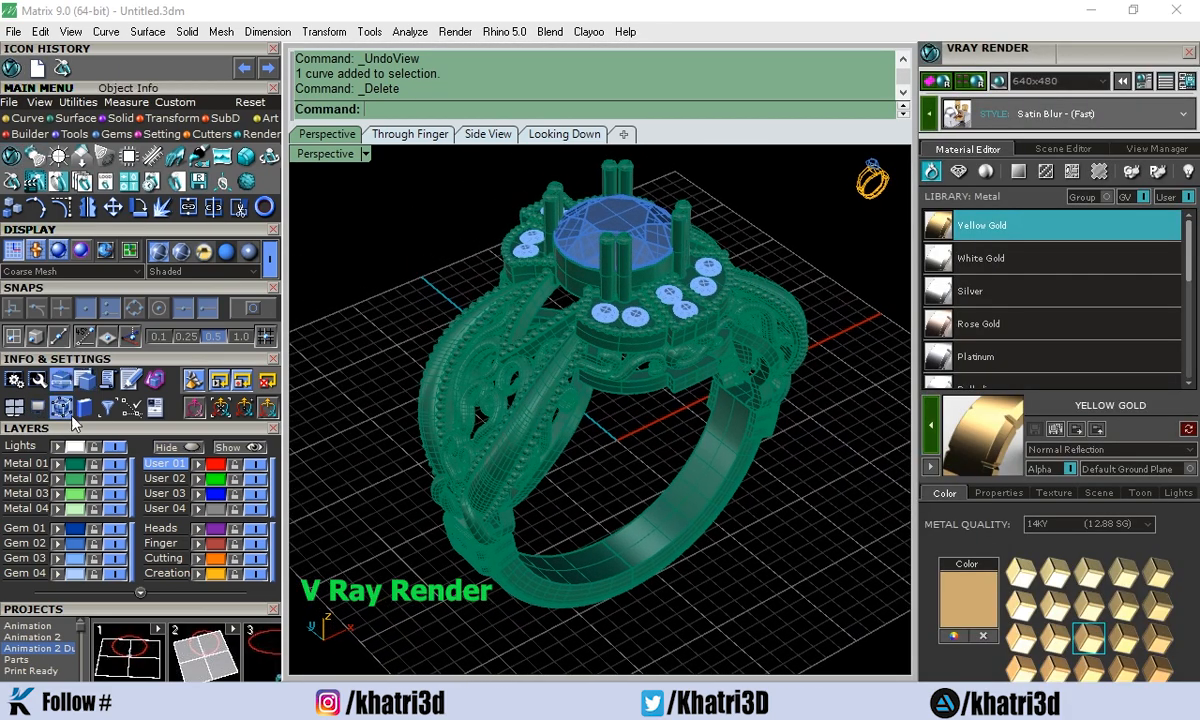
pyautogui.click(80, 467)
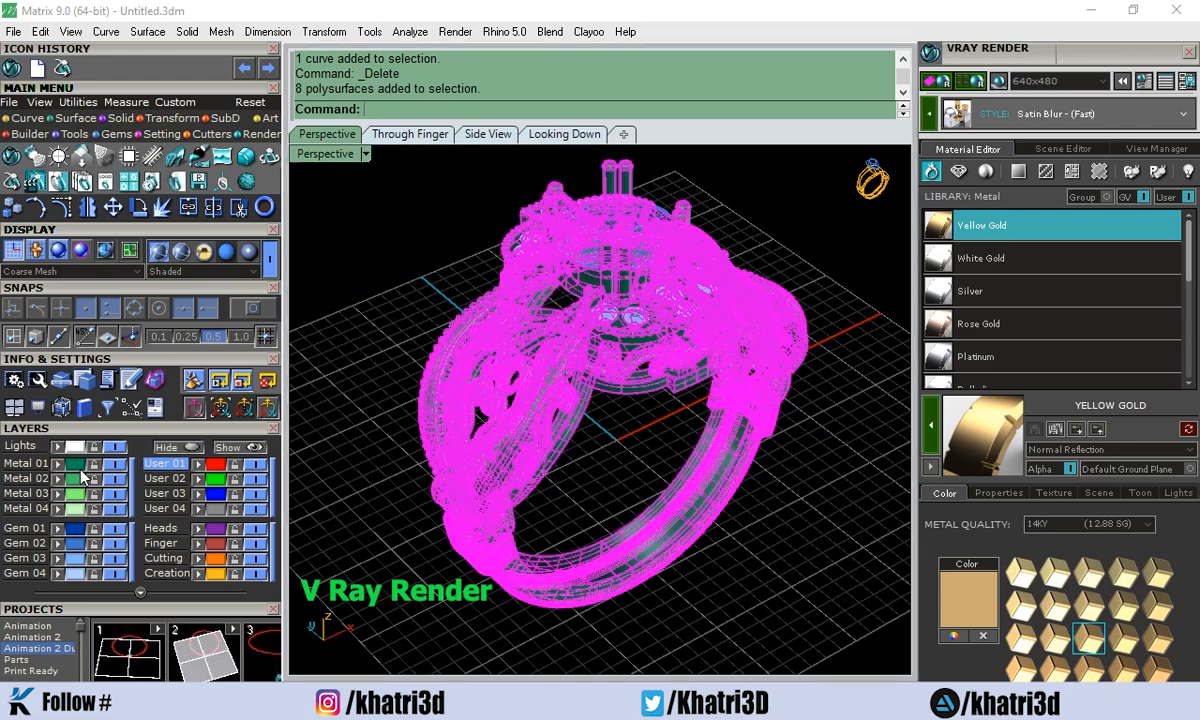
pyautogui.click(931, 425)
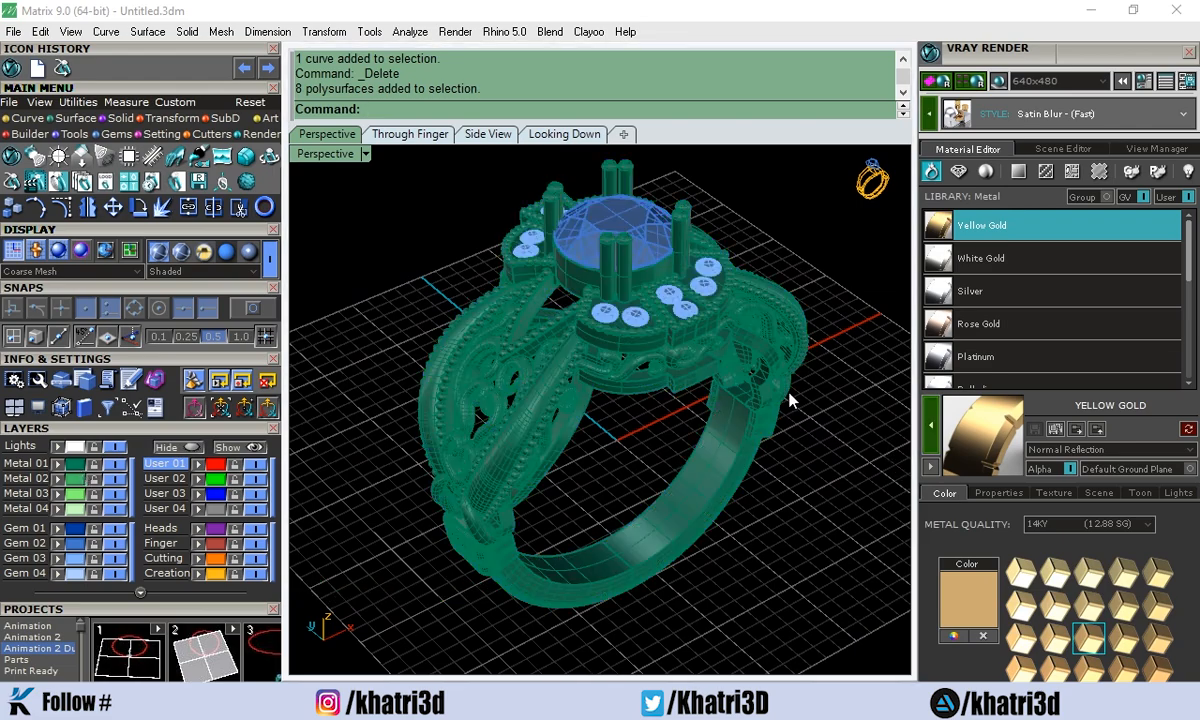
# Apply the Sapphire White gem material to the small accent stones around the ring head.
pyautogui.moveTo(790, 396); pyautogui.dragTo(768, 368, button='right')
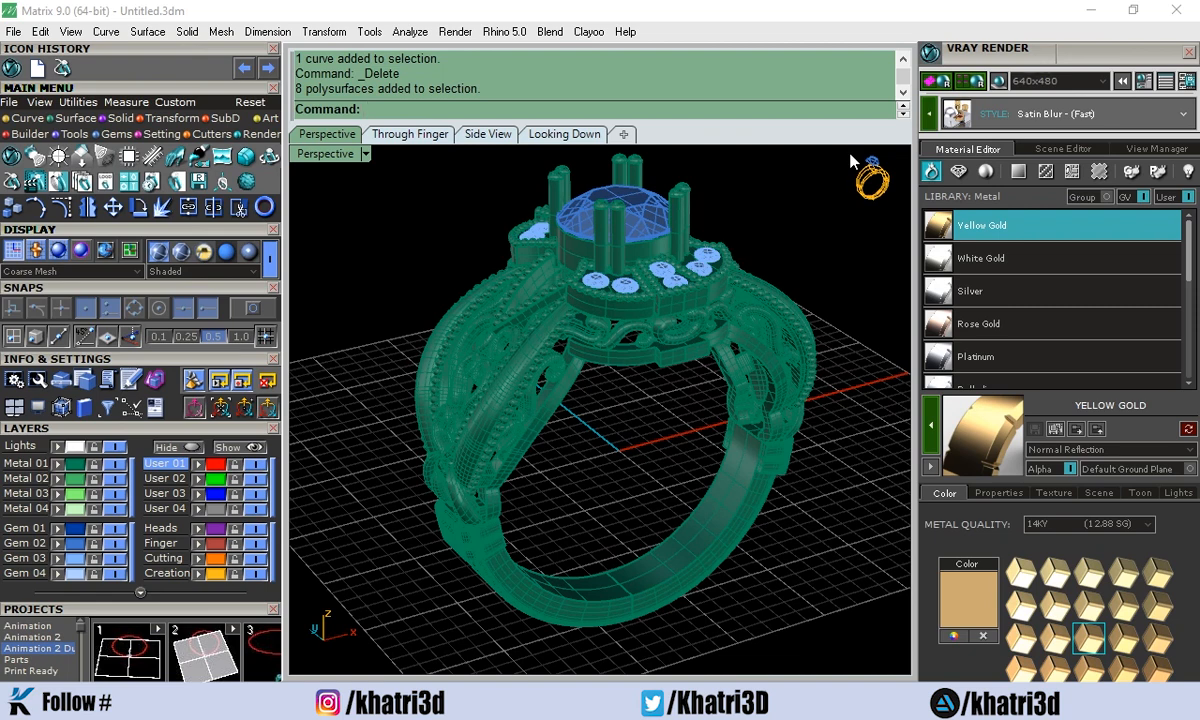
pyautogui.click(958, 173)
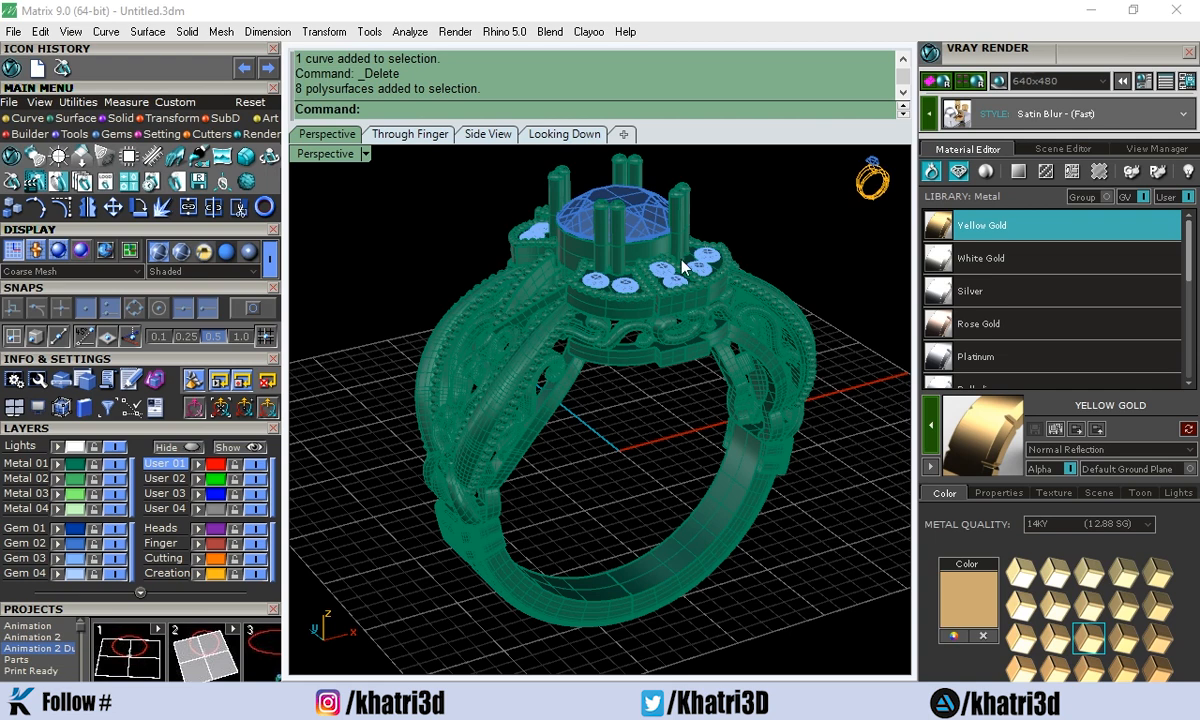
pyautogui.scroll(-2, 966, 307)
pyautogui.scroll(-15, 966, 307)
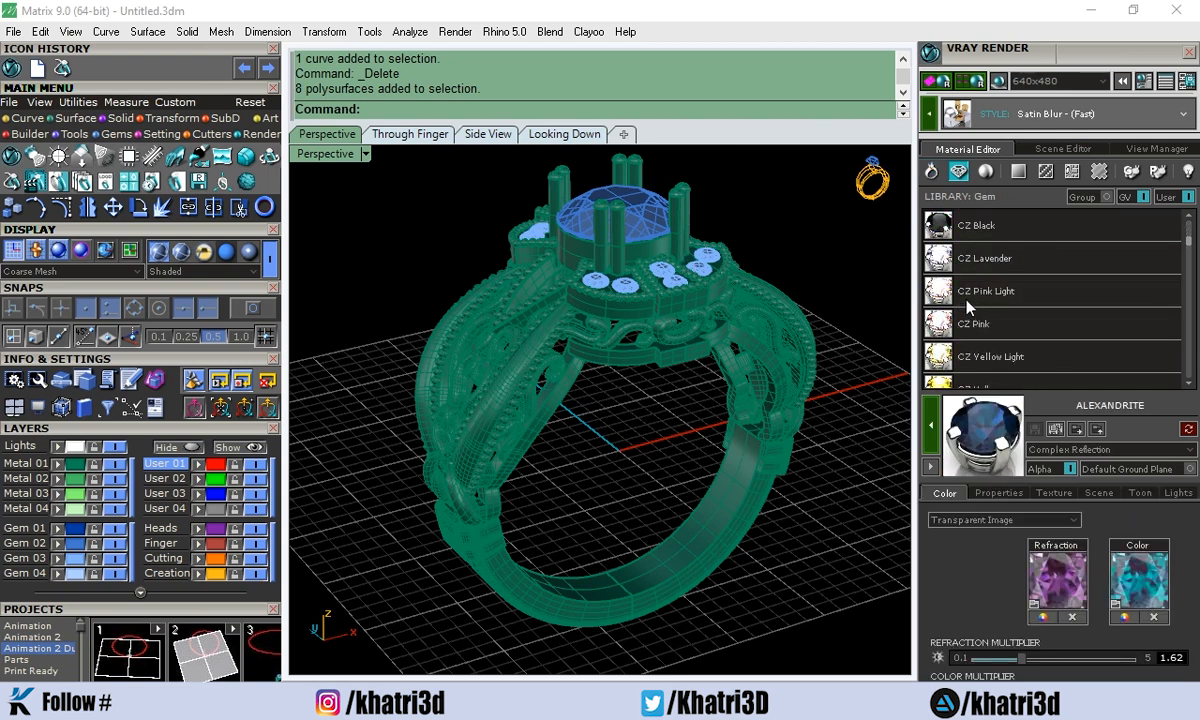
pyautogui.scroll(-15, 966, 307)
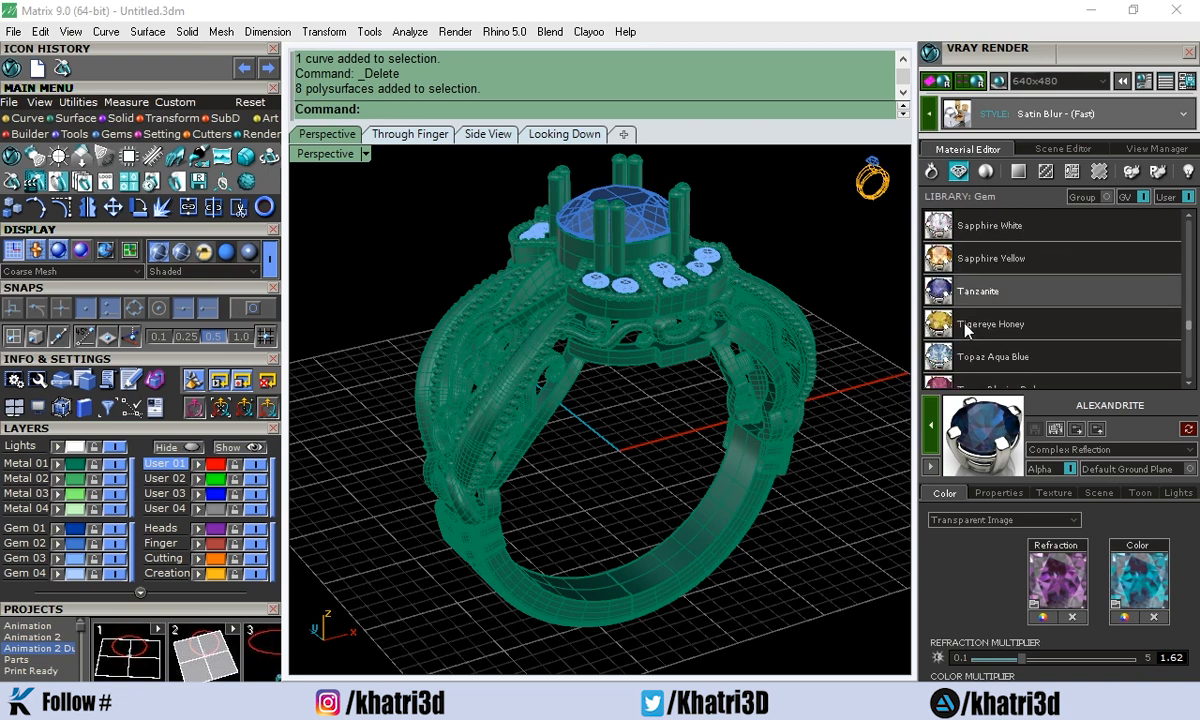
pyautogui.click(980, 258)
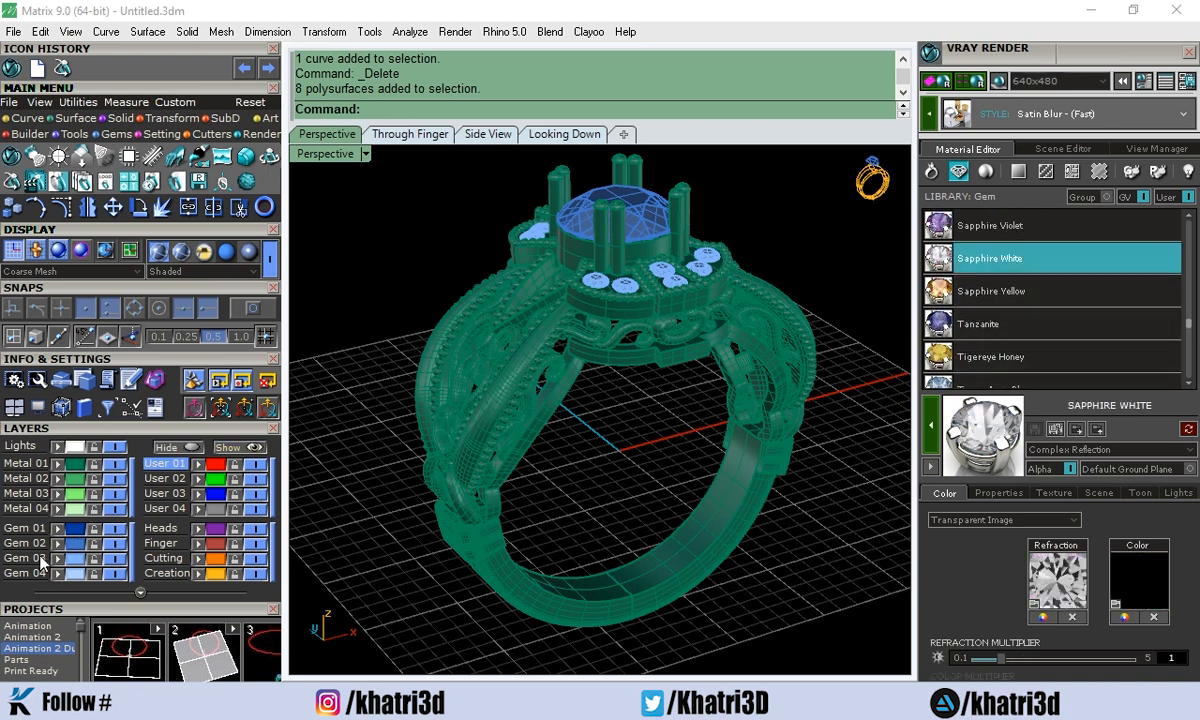
pyautogui.click(74, 529)
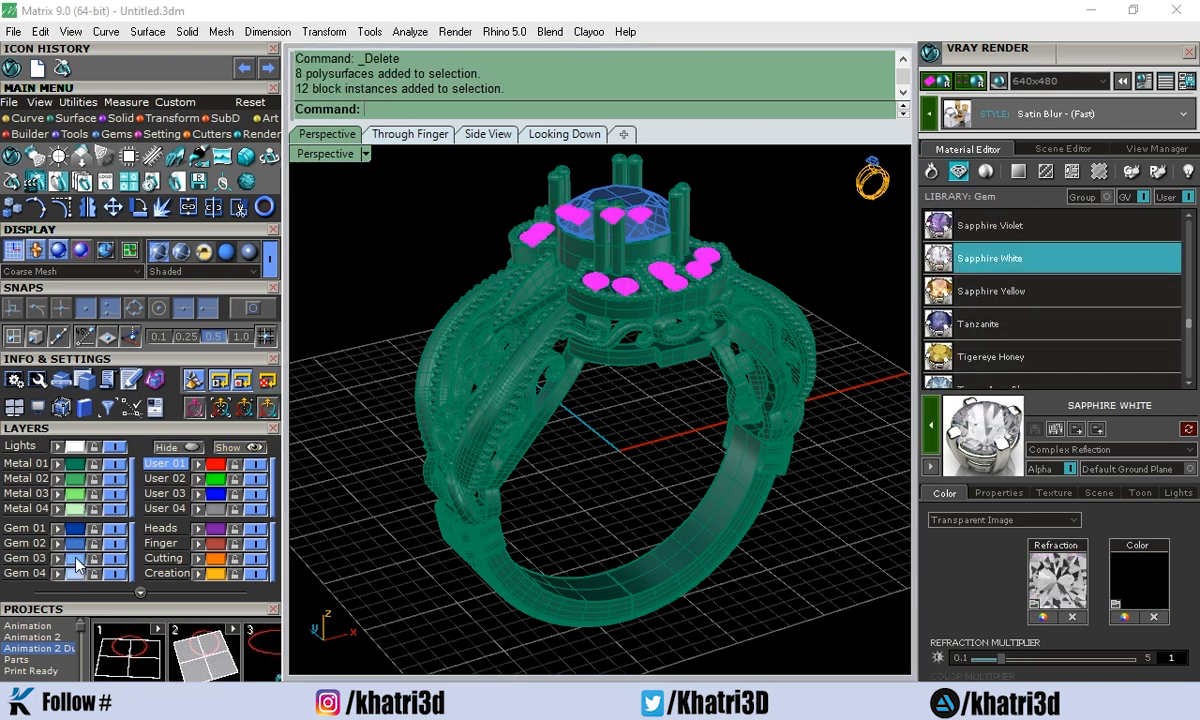
pyautogui.click(932, 431)
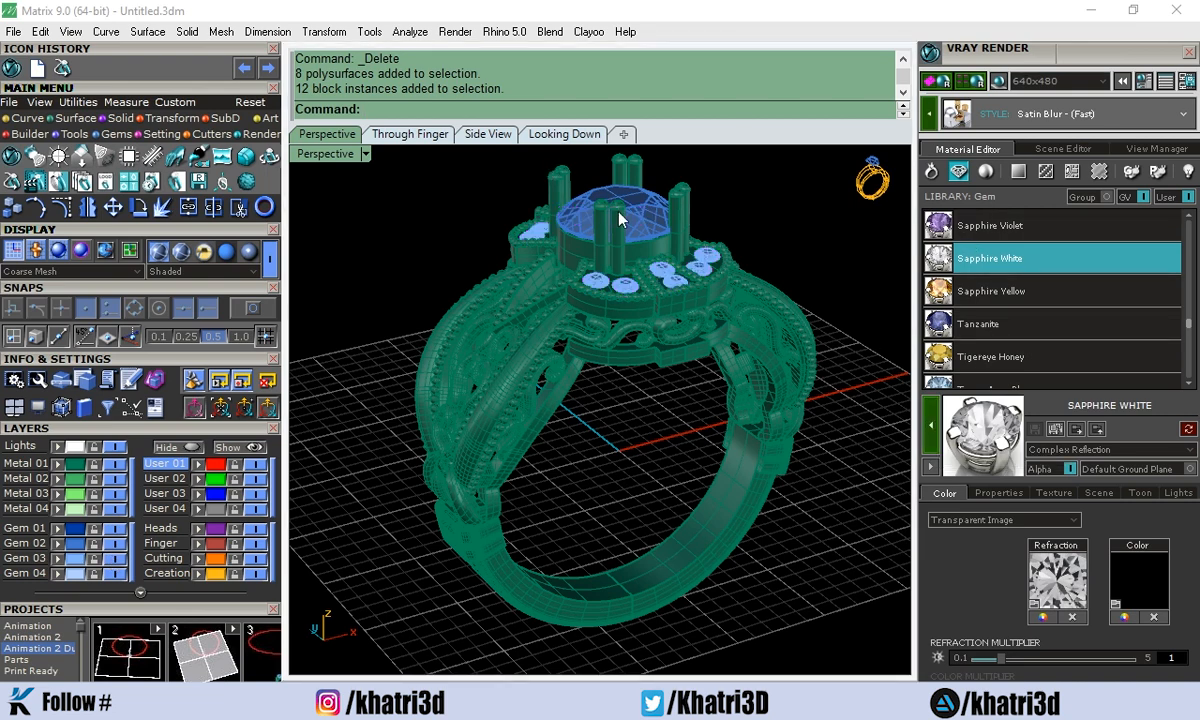
# Apply the Sapphire Blue gem material to the large center stone on the Gem 01 layer.
pyautogui.click(648, 226)
pyautogui.click(739, 224)
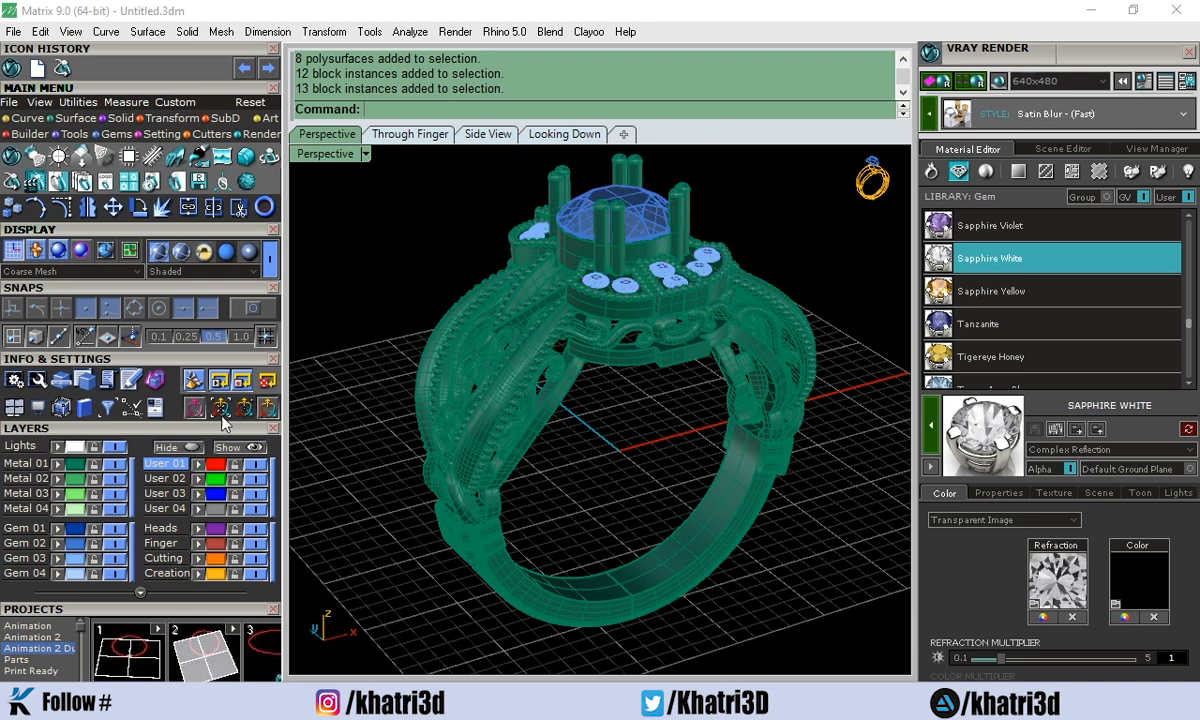
pyautogui.click(76, 527)
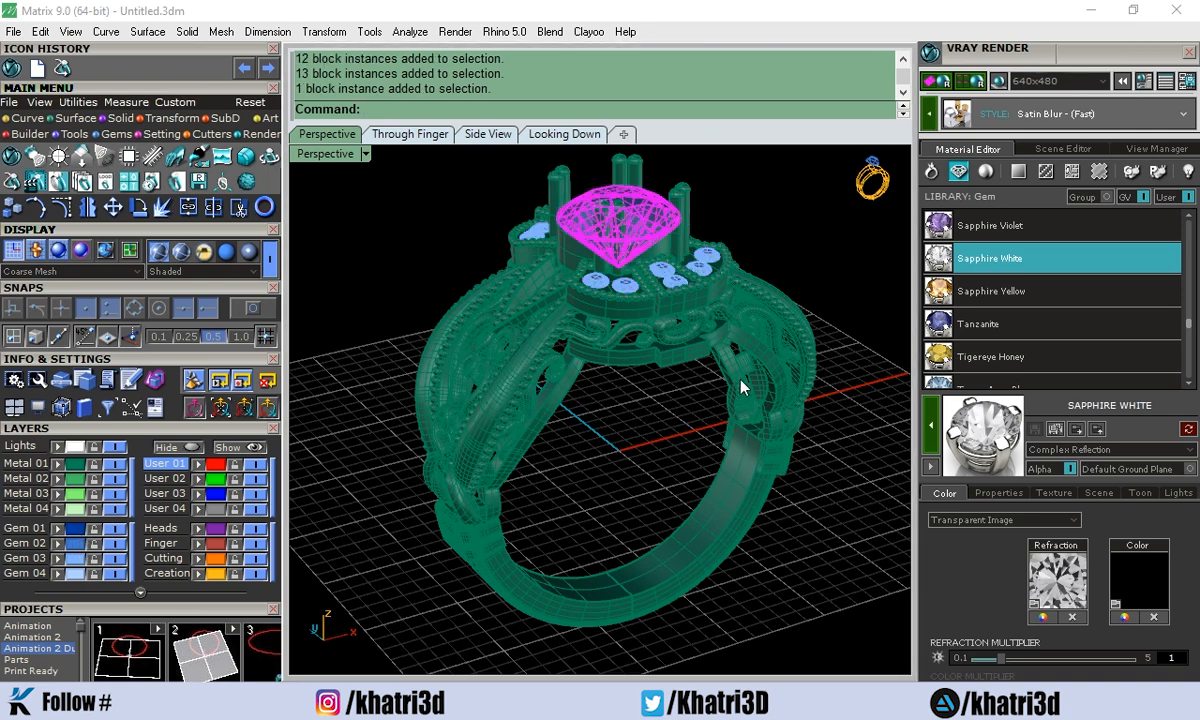
pyautogui.scroll(1, 978, 318)
pyautogui.click(1011, 230)
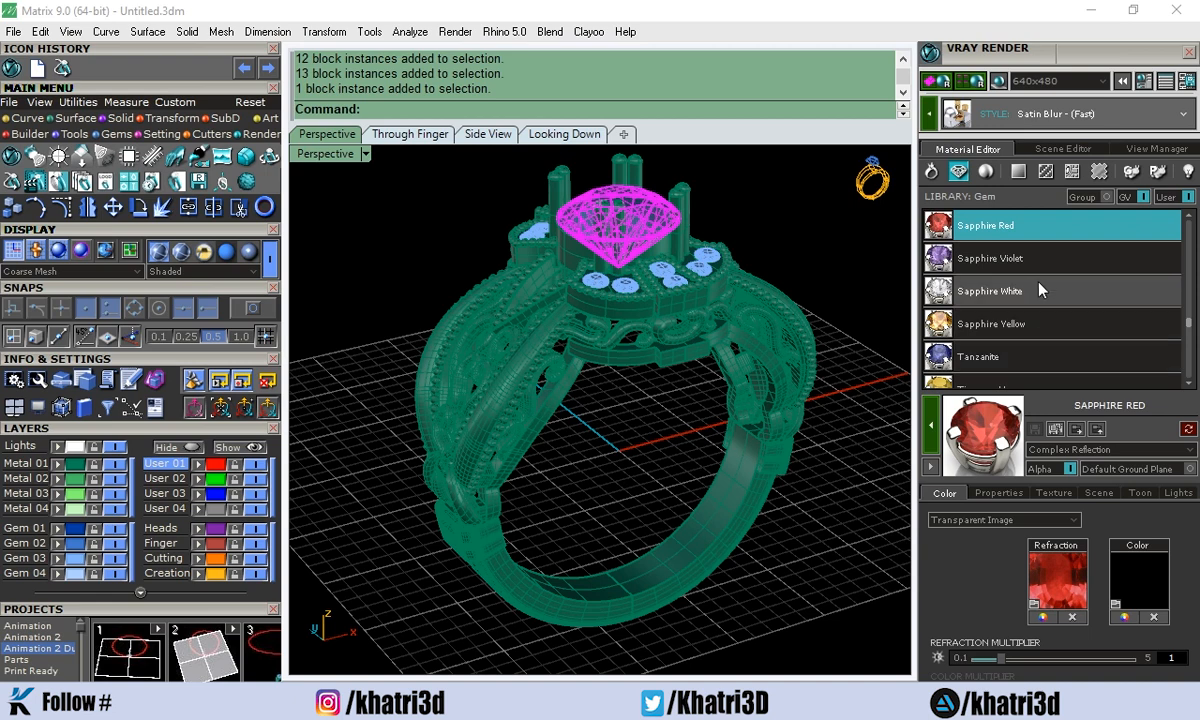
pyautogui.scroll(6, 990, 266)
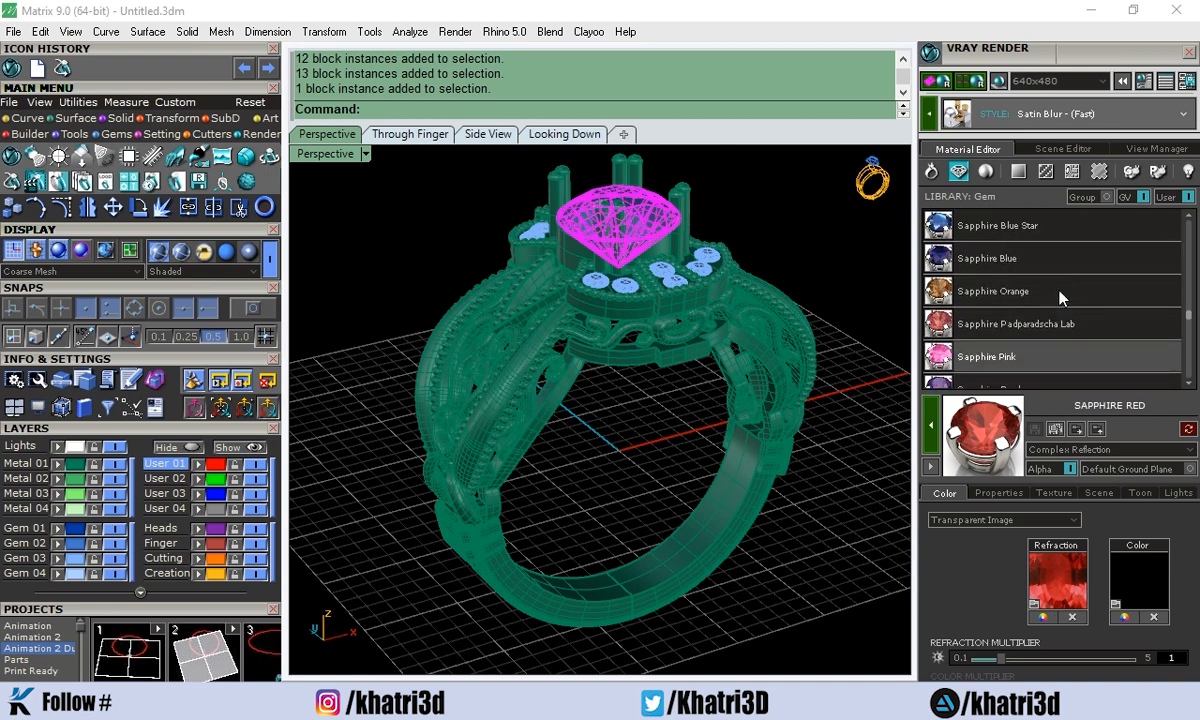
pyautogui.click(1017, 270)
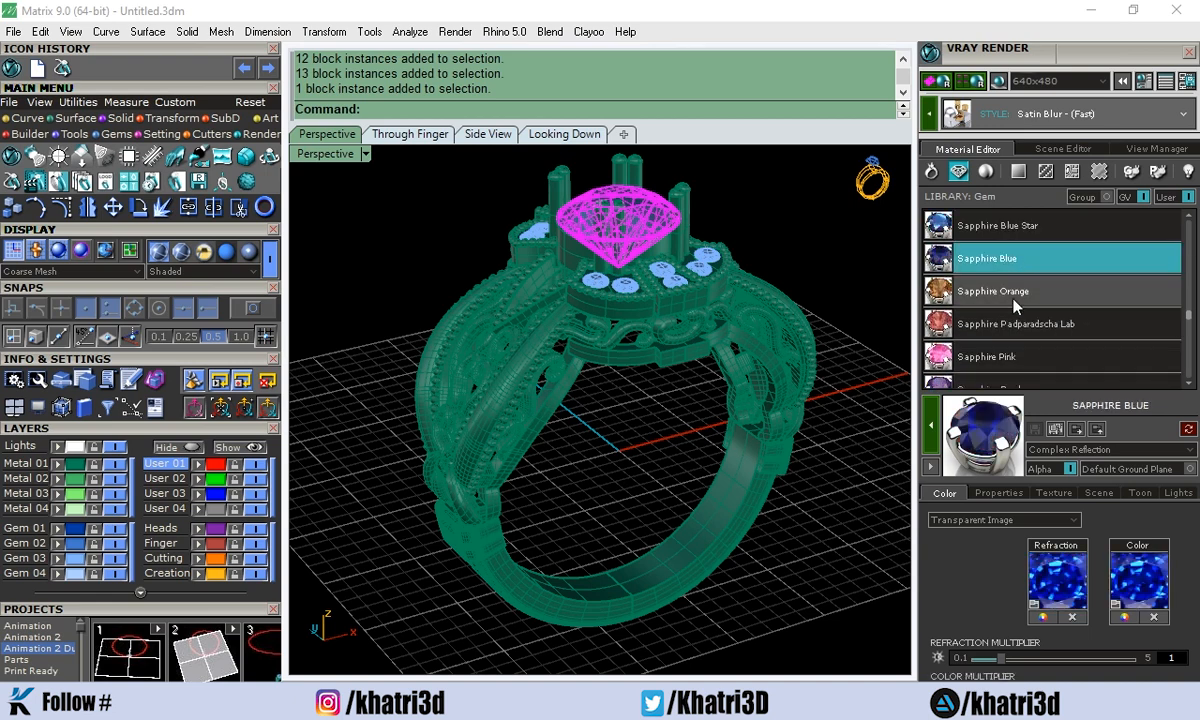
pyautogui.click(932, 425)
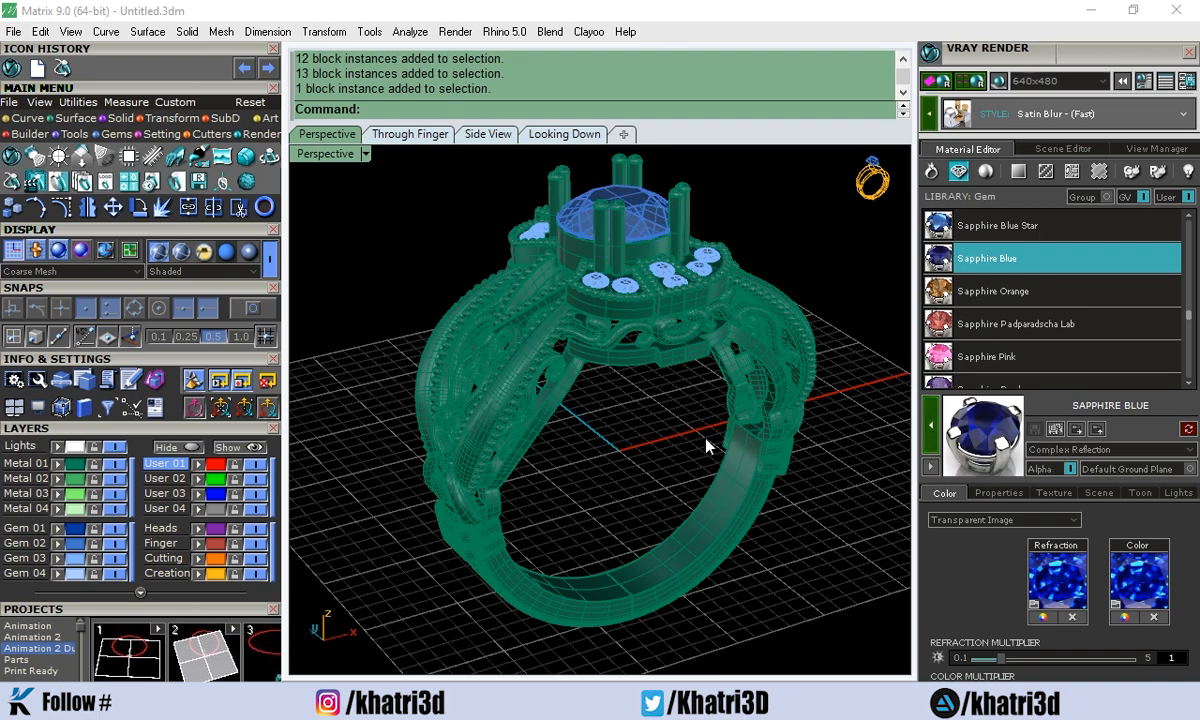
# Create a ground plane under the ring and apply the White Matte ground plane material to it.
pyautogui.moveTo(605, 412); pyautogui.dragTo(710, 445, button='right')
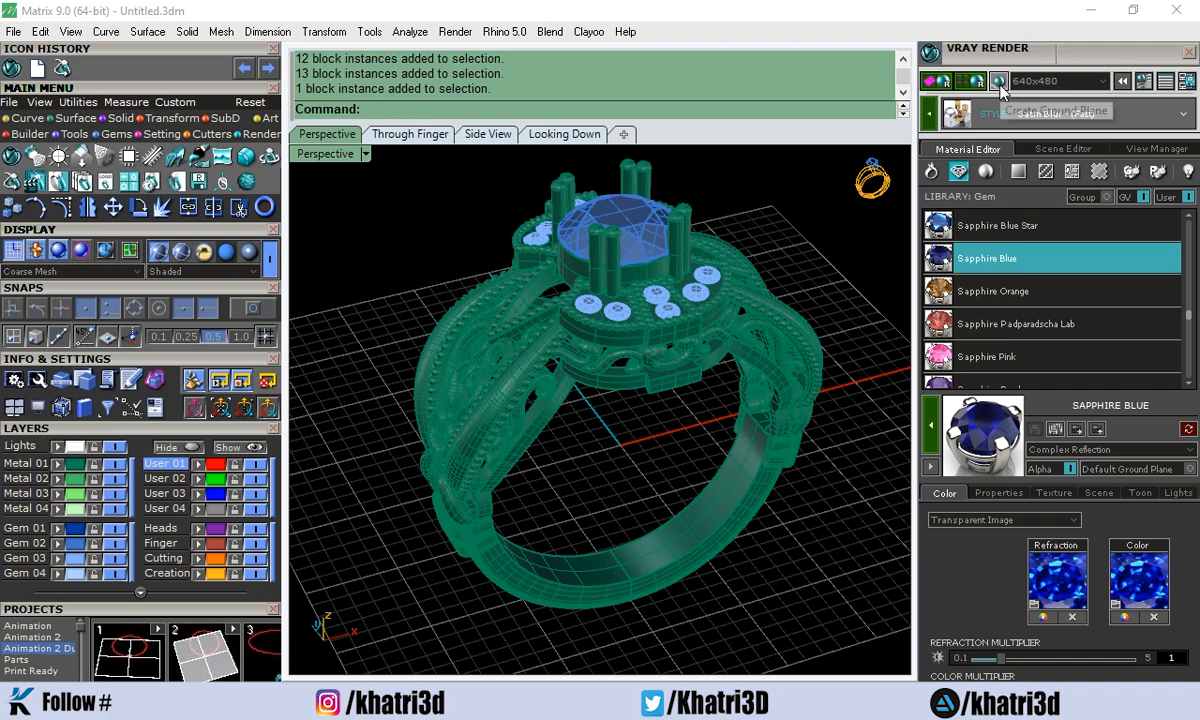
pyautogui.click(937, 80)
pyautogui.moveTo(727, 357); pyautogui.dragTo(737, 501, button='right')
pyautogui.click(743, 488)
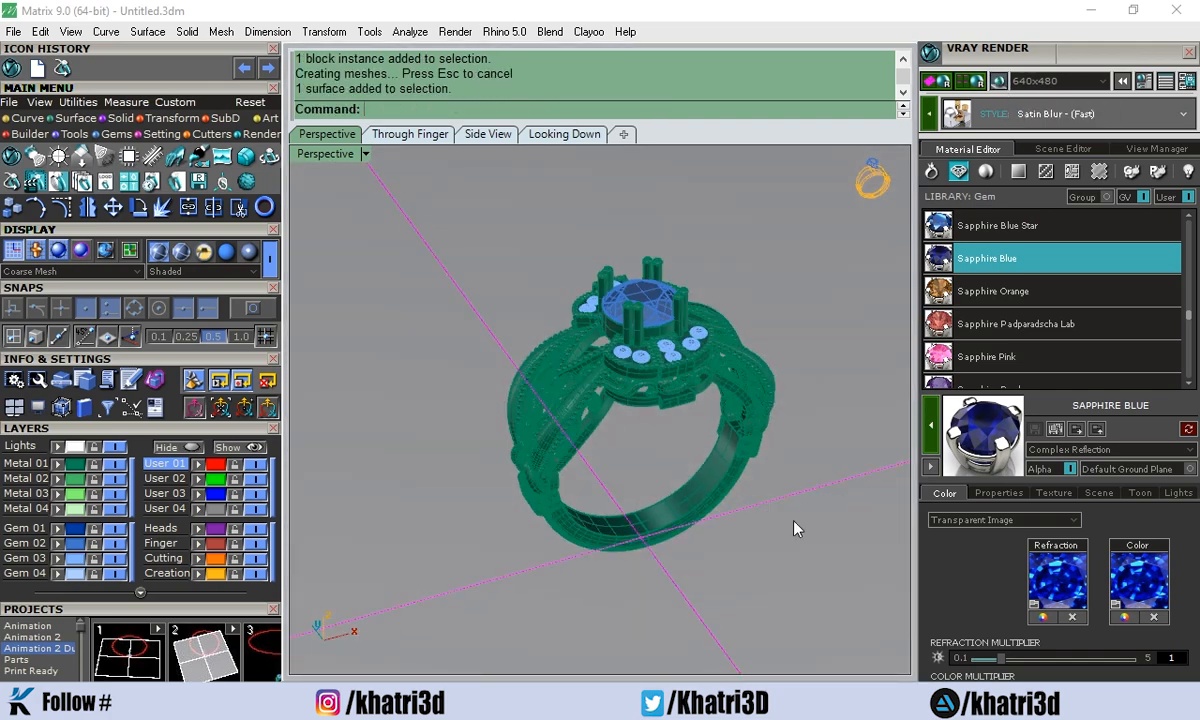
pyautogui.click(1019, 172)
pyautogui.scroll(-5, 956, 289)
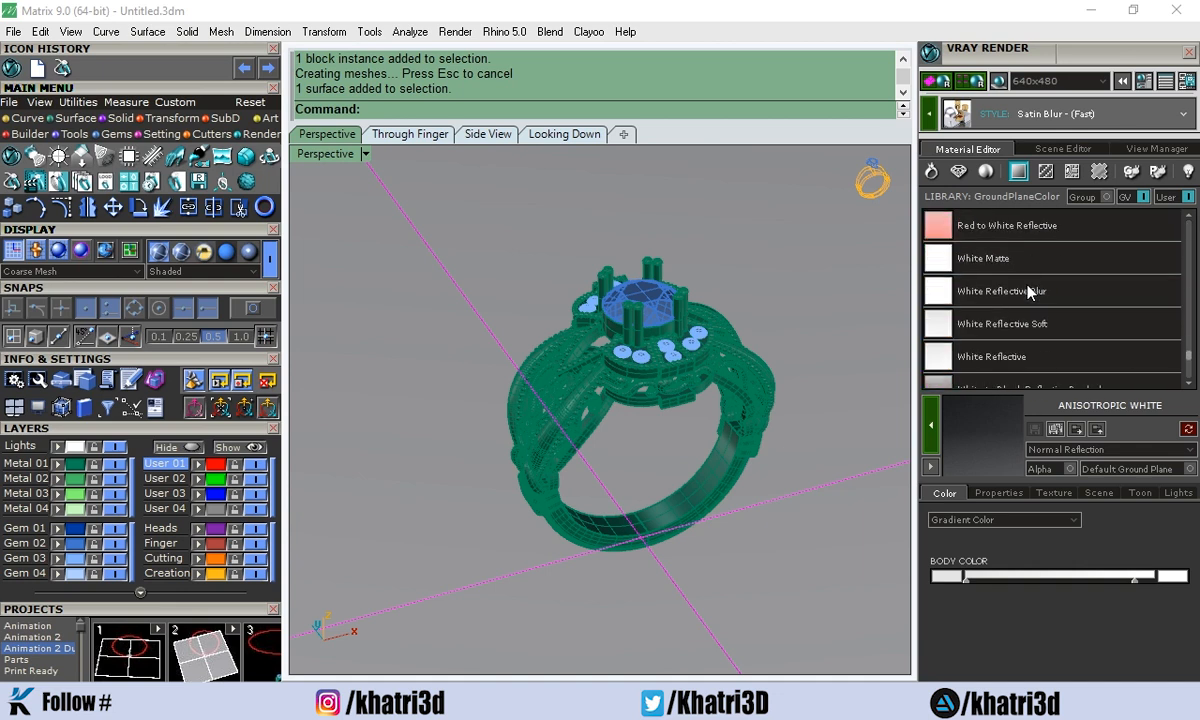
pyautogui.scroll(-1, 1030, 290)
pyautogui.click(1008, 228)
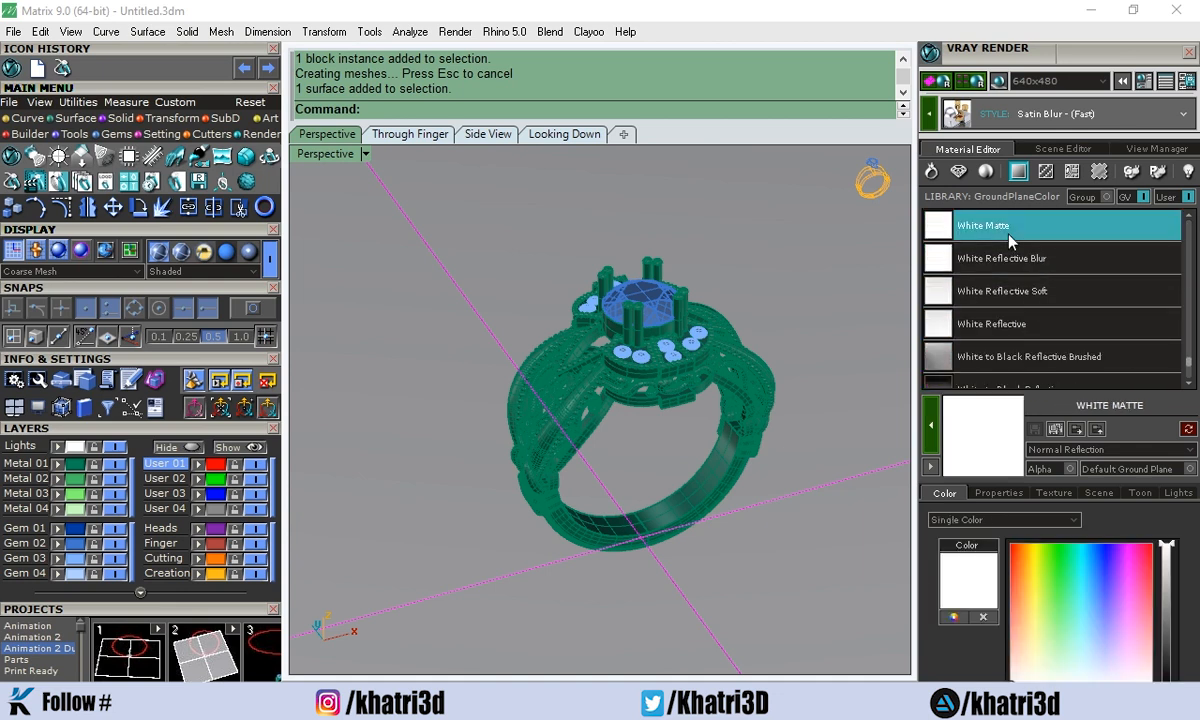
pyautogui.click(930, 430)
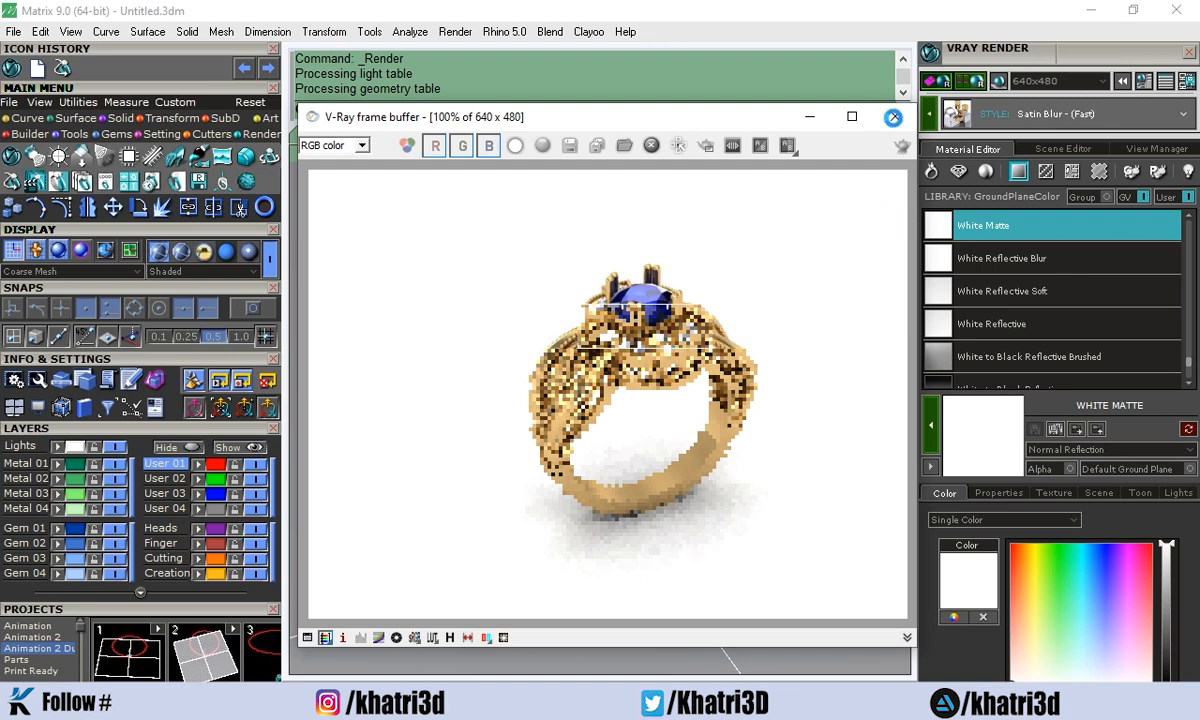
# Test-render the perspective view at 640x480, and close the frame buffer and the V-Ray Render settings.
pyautogui.click(893, 117)
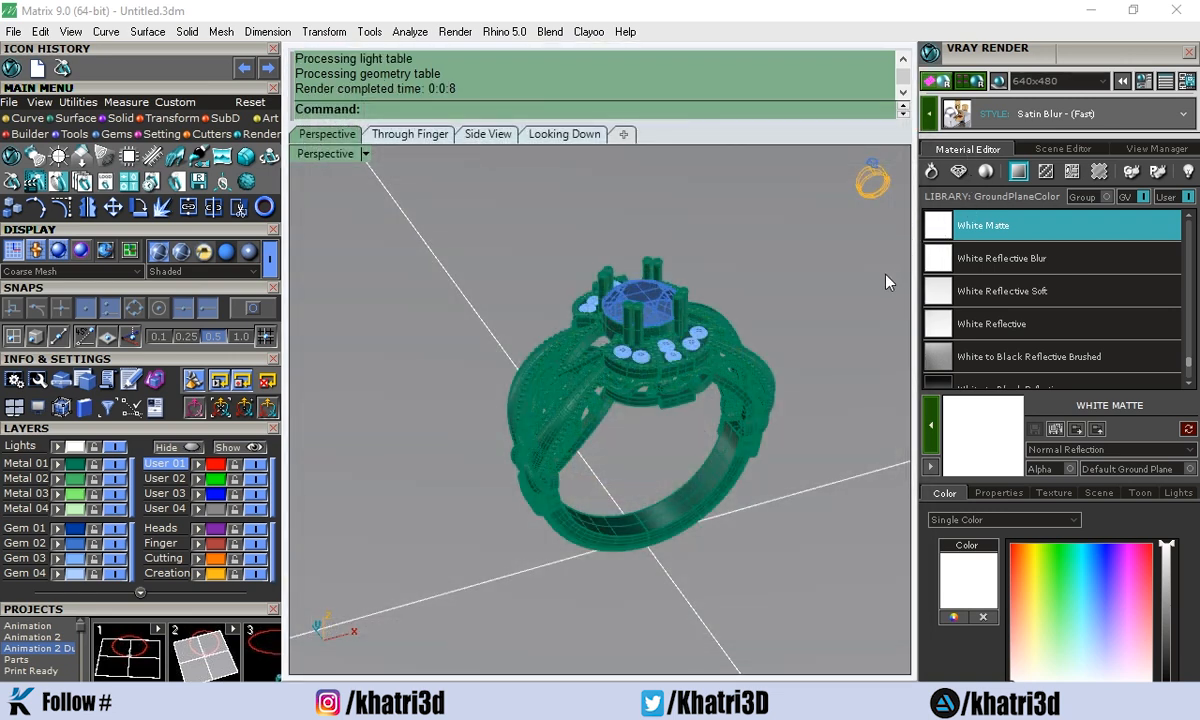
pyautogui.click(1188, 56)
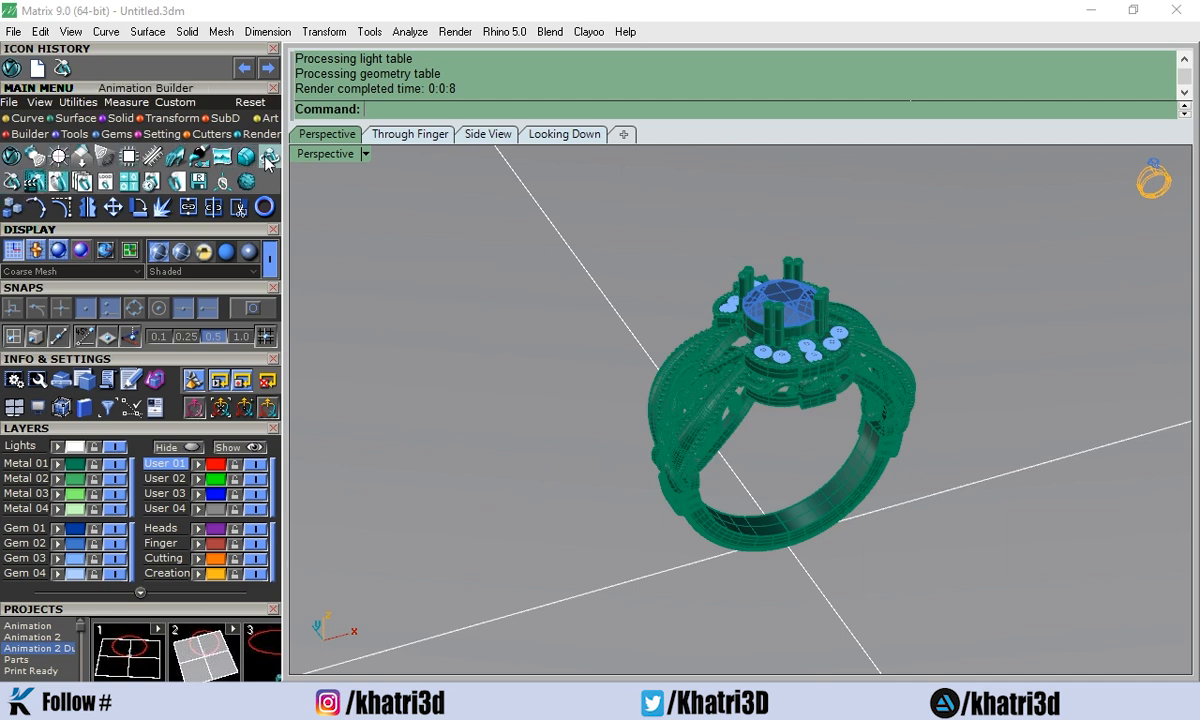
# Open the advanced Animation Builder and move its window clear of the ring model.
pyautogui.click(11, 182)
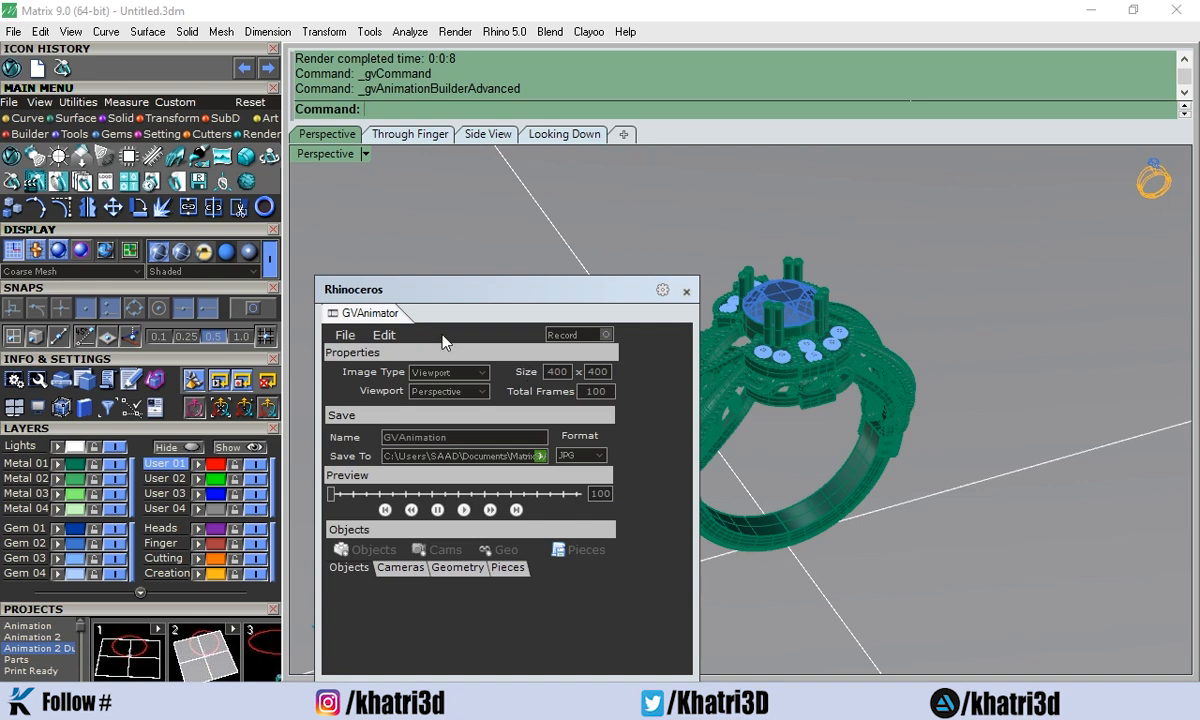
pyautogui.moveTo(455, 289); pyautogui.dragTo(428, 201)
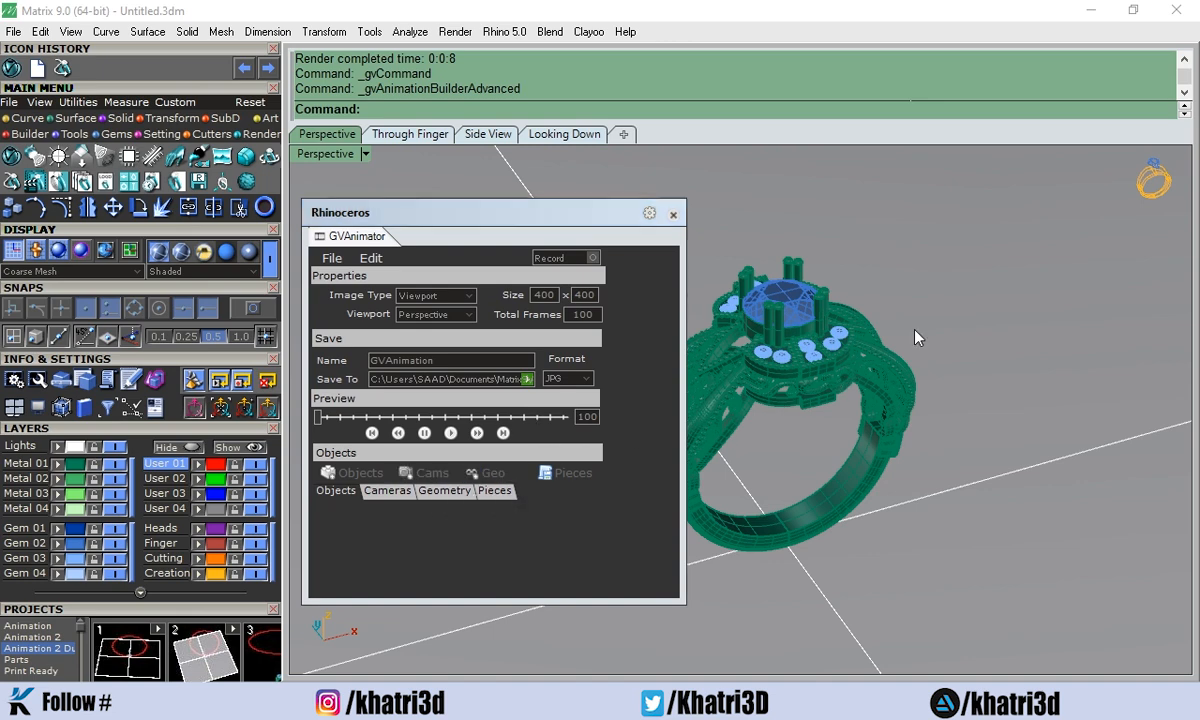
pyautogui.moveTo(847, 335); pyautogui.dragTo(980, 320, button='right')
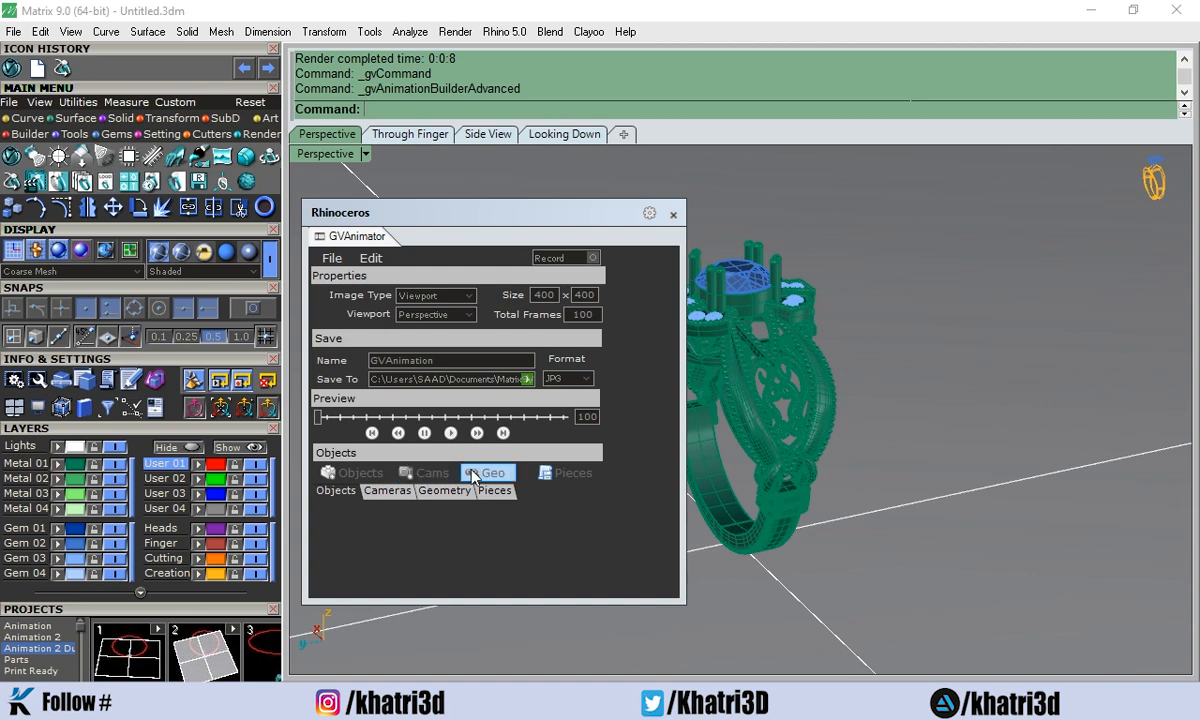
# Examine the Camera and Lens settings of a new animated camera, cancel it and close the Animation Builder.
pyautogui.click(428, 476)
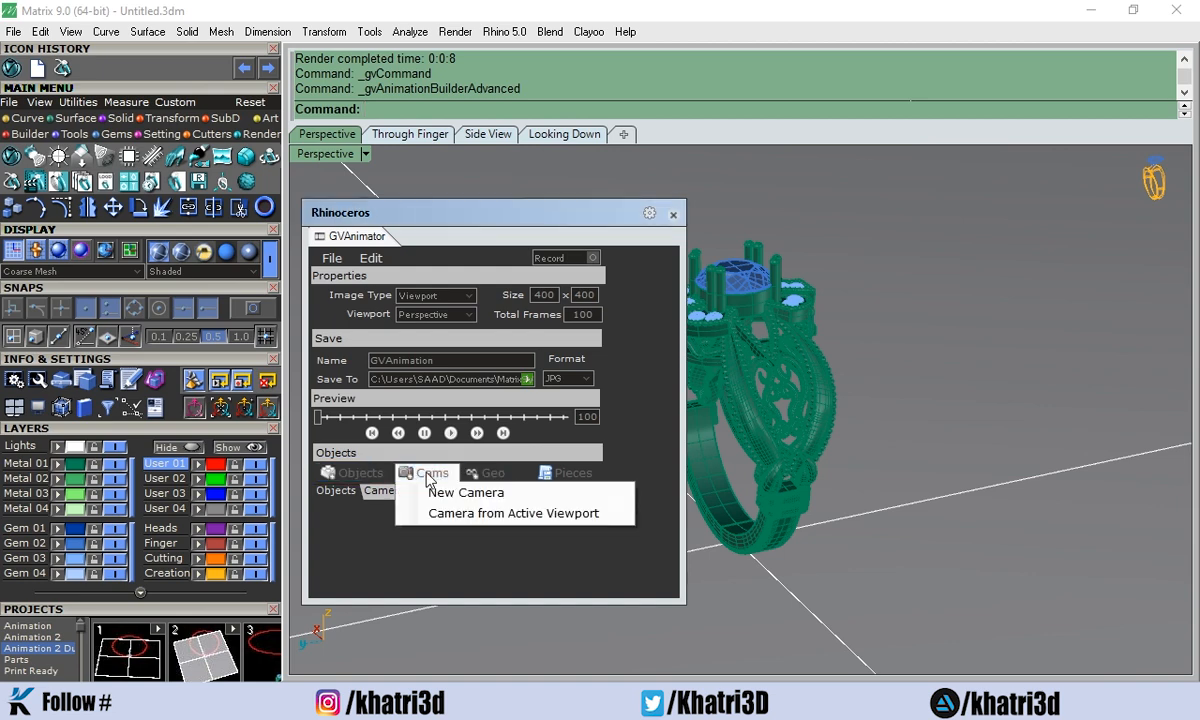
pyautogui.click(451, 494)
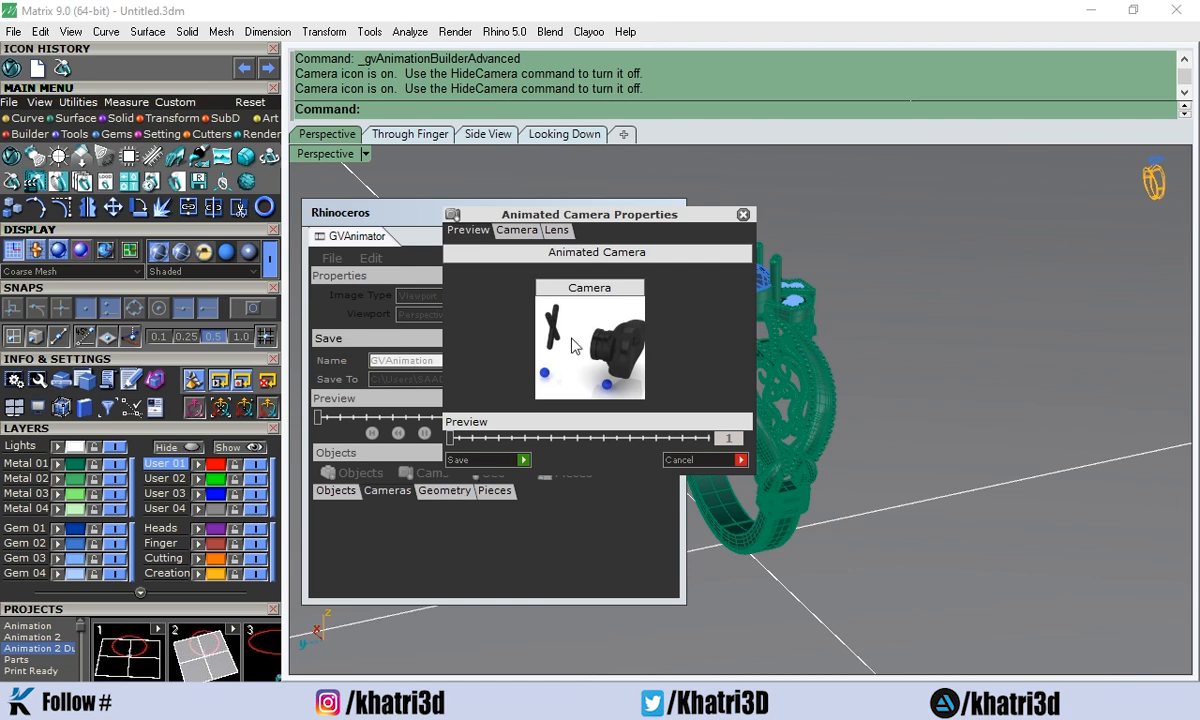
pyautogui.click(517, 230)
pyautogui.click(558, 231)
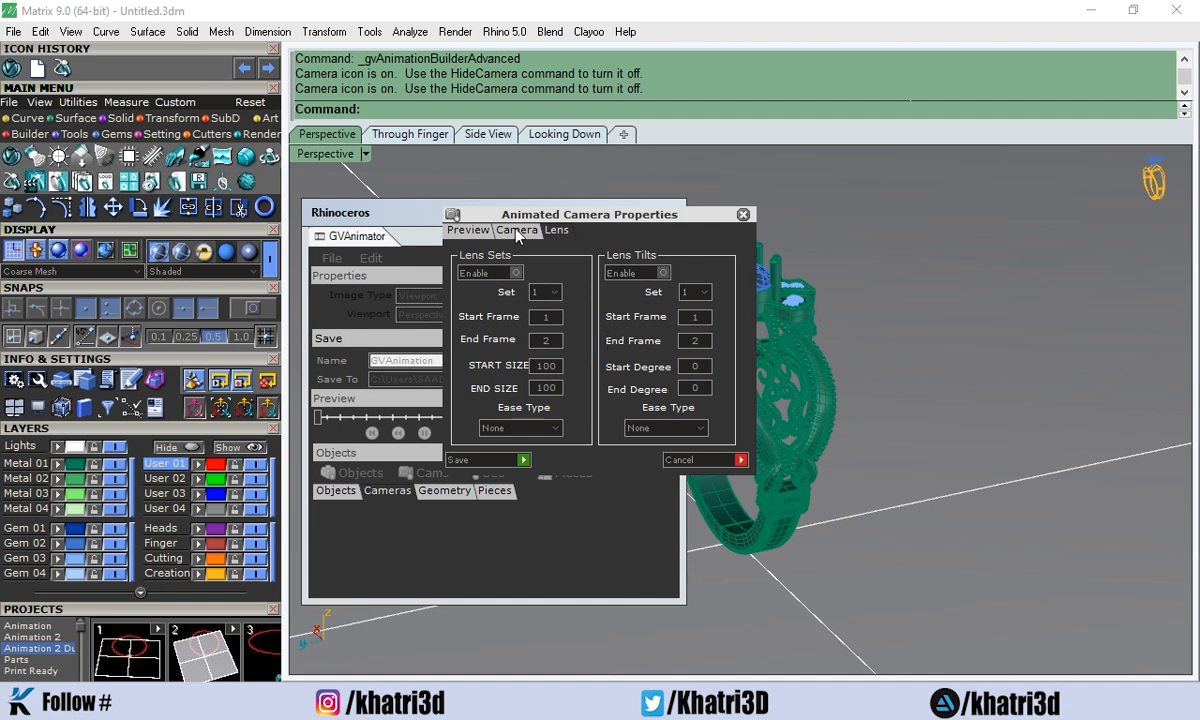
pyautogui.click(517, 231)
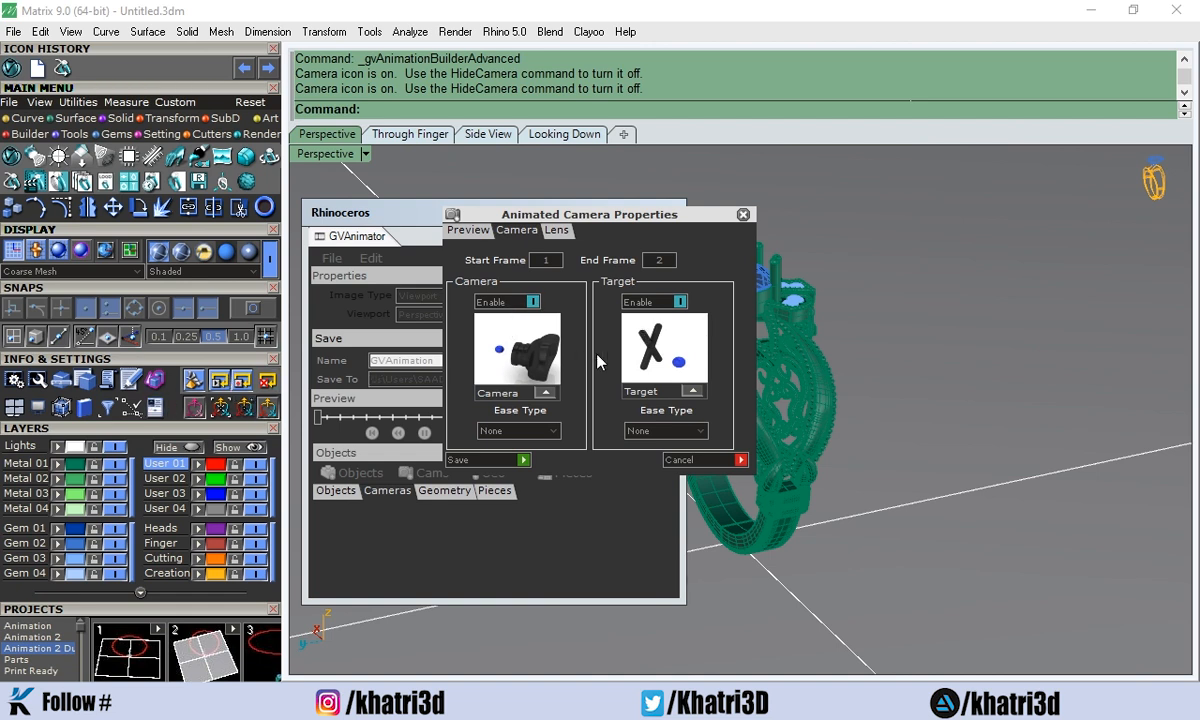
pyautogui.click(743, 215)
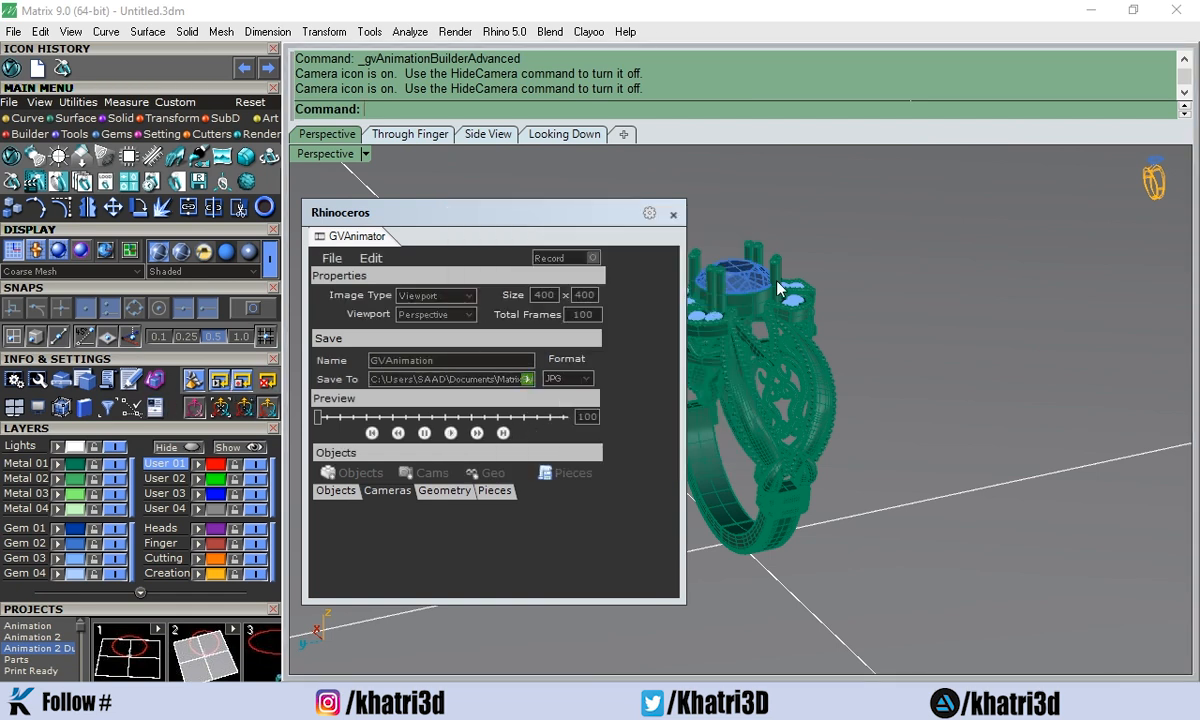
pyautogui.rightClick(555, 233)
pyautogui.click(455, 222)
pyautogui.click(673, 214)
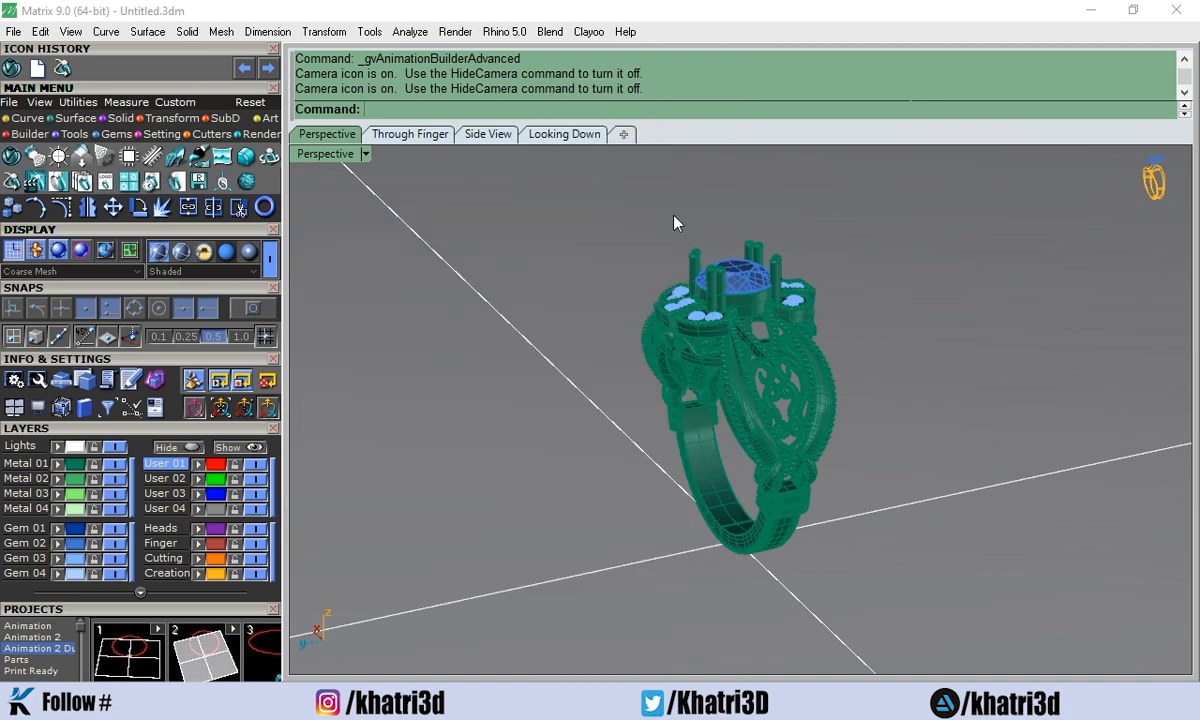
# Draw a circle centred at 0,0,0 in the Looking Down view, large enough to surround the ring and the grid.
pyautogui.click(25, 117)
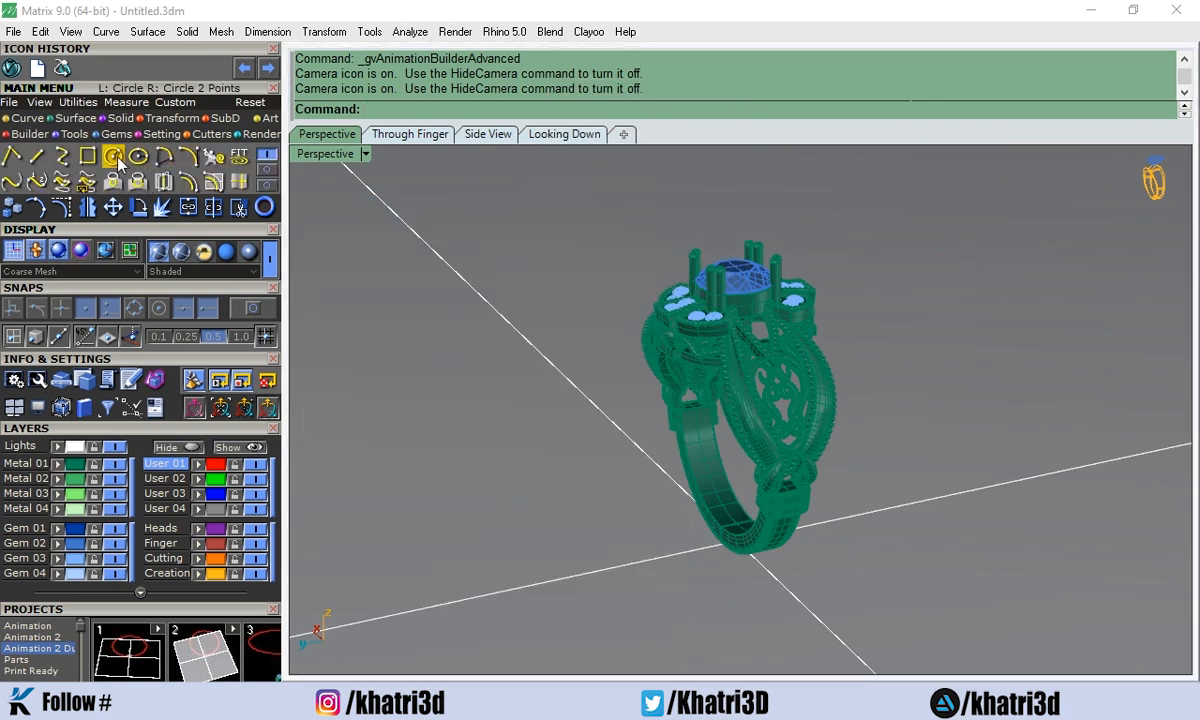
pyautogui.click(113, 156)
pyautogui.click(570, 134)
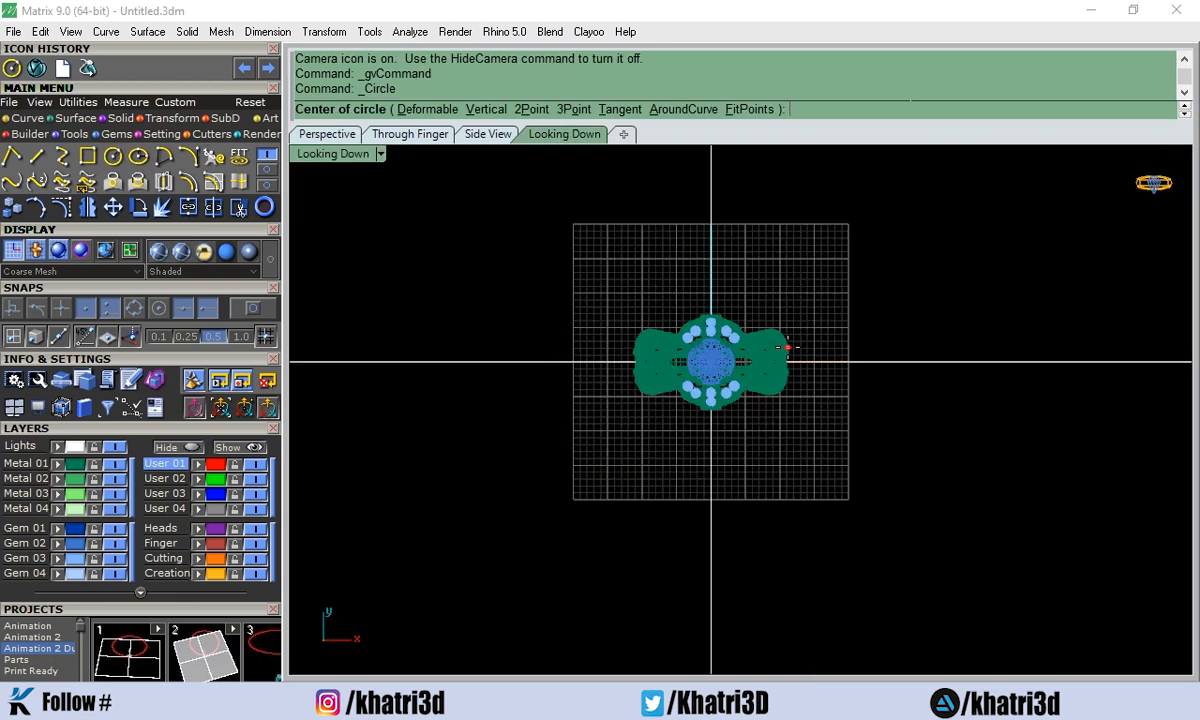
pyautogui.scroll(6, 800, 350)
pyautogui.write('0,0,0')
pyautogui.press('Return')
pyautogui.scroll(-6, 620, 338)
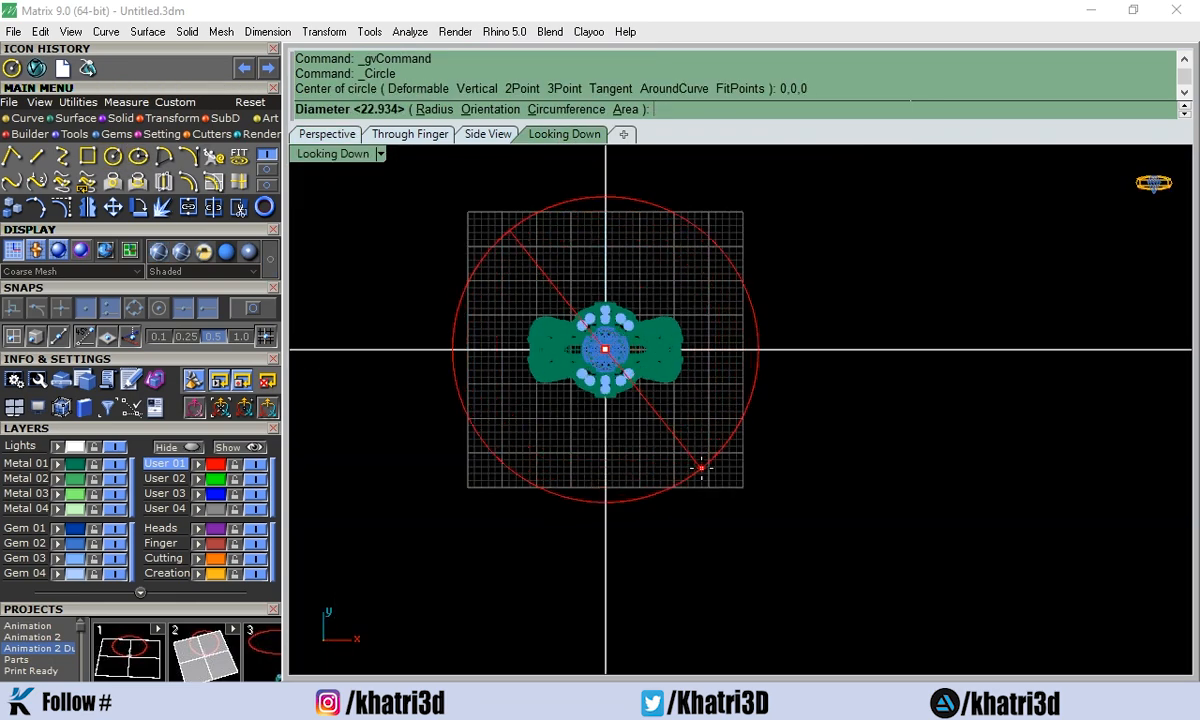
pyautogui.scroll(-2, 716, 482)
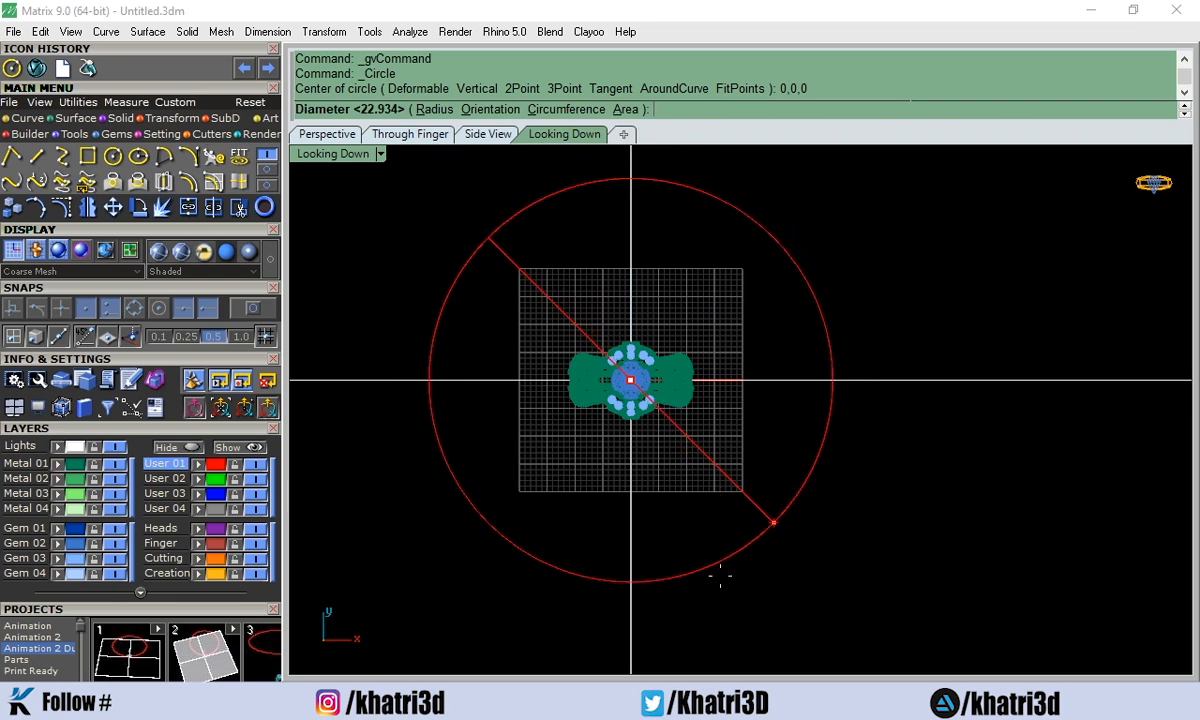
pyautogui.click(777, 584)
pyautogui.scroll(-2, 822, 494)
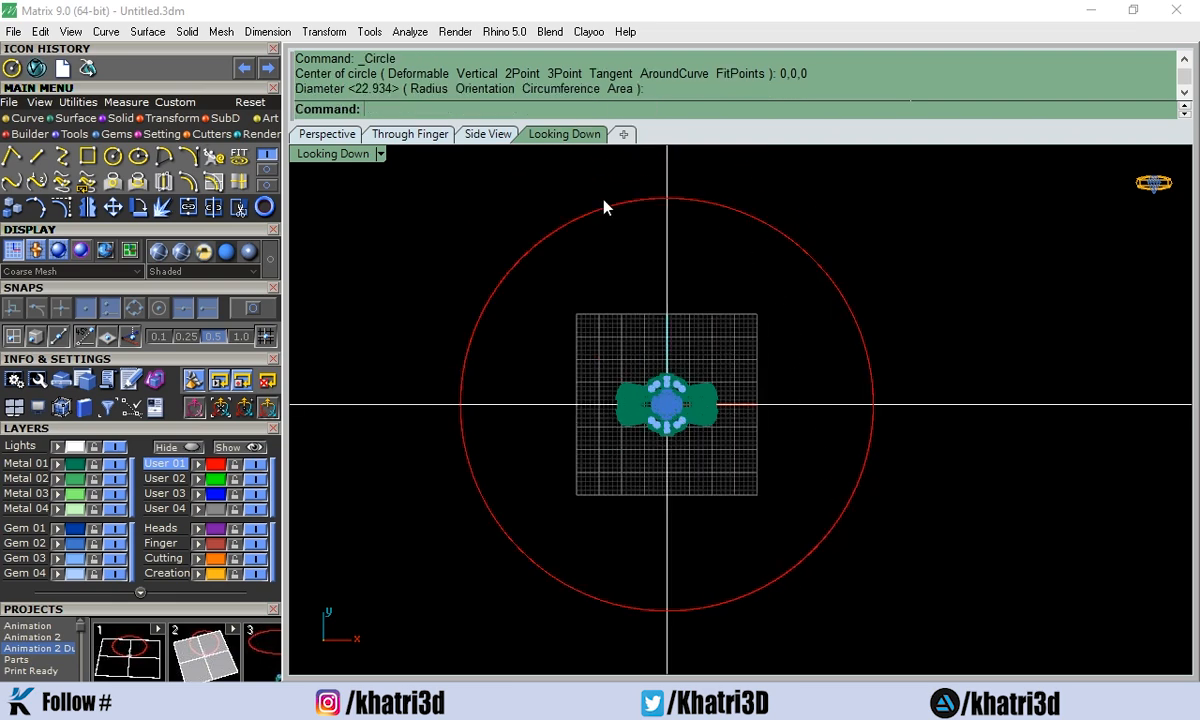
# Raise the circle vertically in the Perspective view so that it sits well above the ring.
pyautogui.click(320, 134)
pyautogui.scroll(-3, 640, 398)
pyautogui.moveTo(672, 407); pyautogui.dragTo(356, 431, button='right')
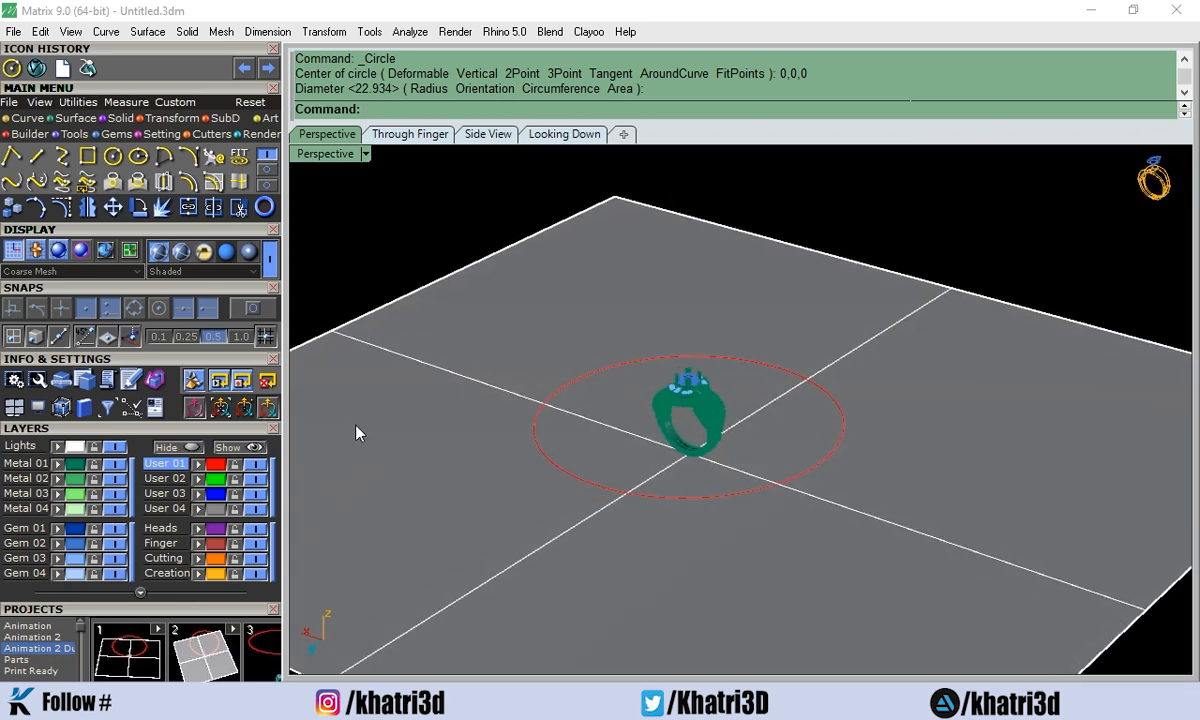
pyautogui.click(818, 466)
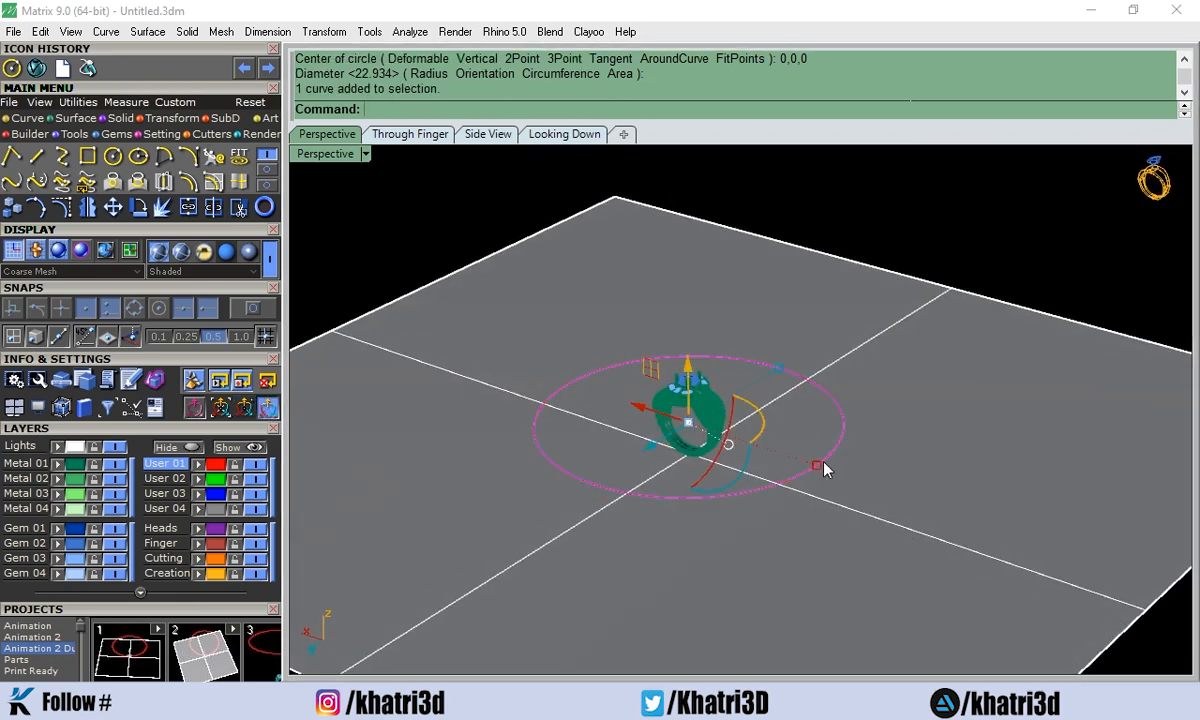
pyautogui.moveTo(686, 365); pyautogui.dragTo(686, 205)
pyautogui.moveTo(688, 343); pyautogui.dragTo(733, 298, button='right')
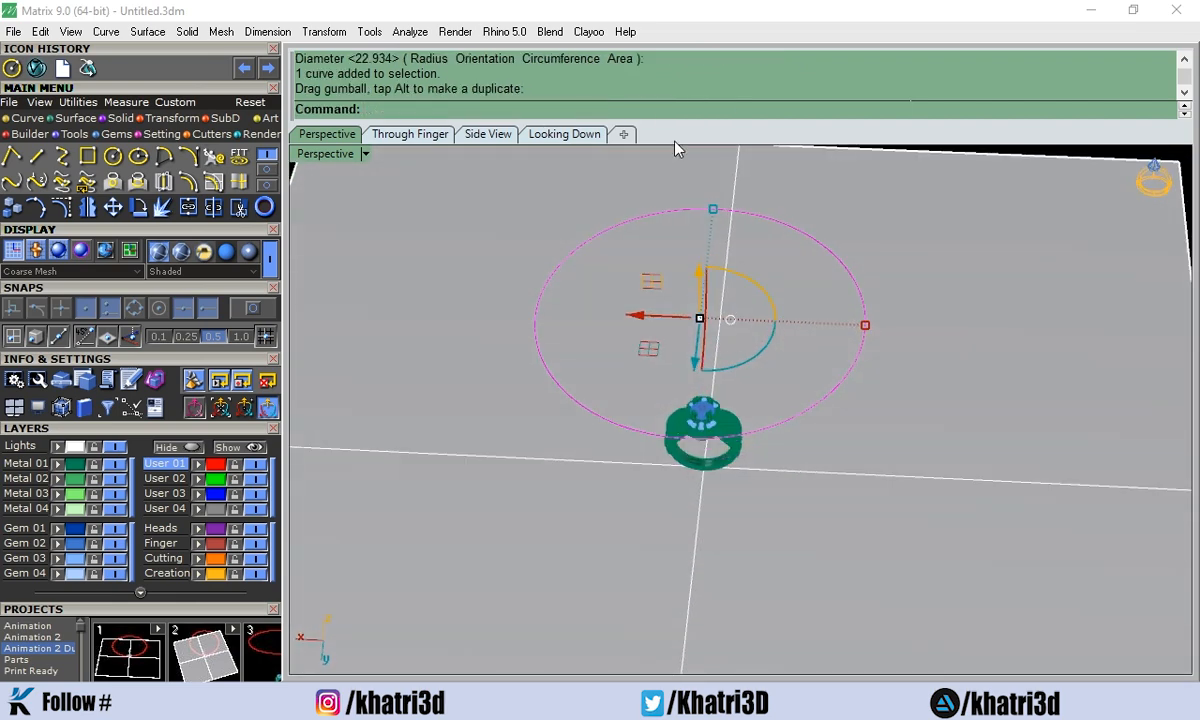
# Scale the raised circle up from the origin 0,0,0 in the Looking Down view, using two reference points.
pyautogui.click(582, 139)
pyautogui.scroll(-5, 736, 355)
pyautogui.scroll(8, 729, 361)
pyautogui.write('s')
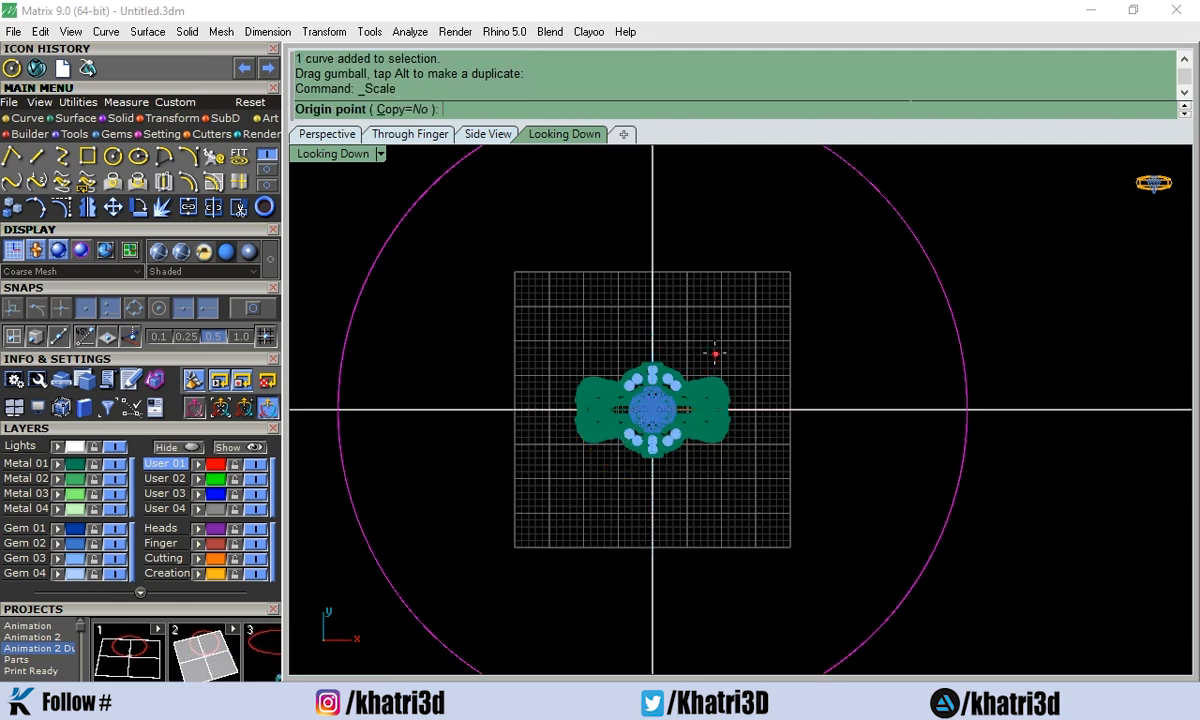
pyautogui.write('0')
pyautogui.press('Return')
pyautogui.click(999, 410)
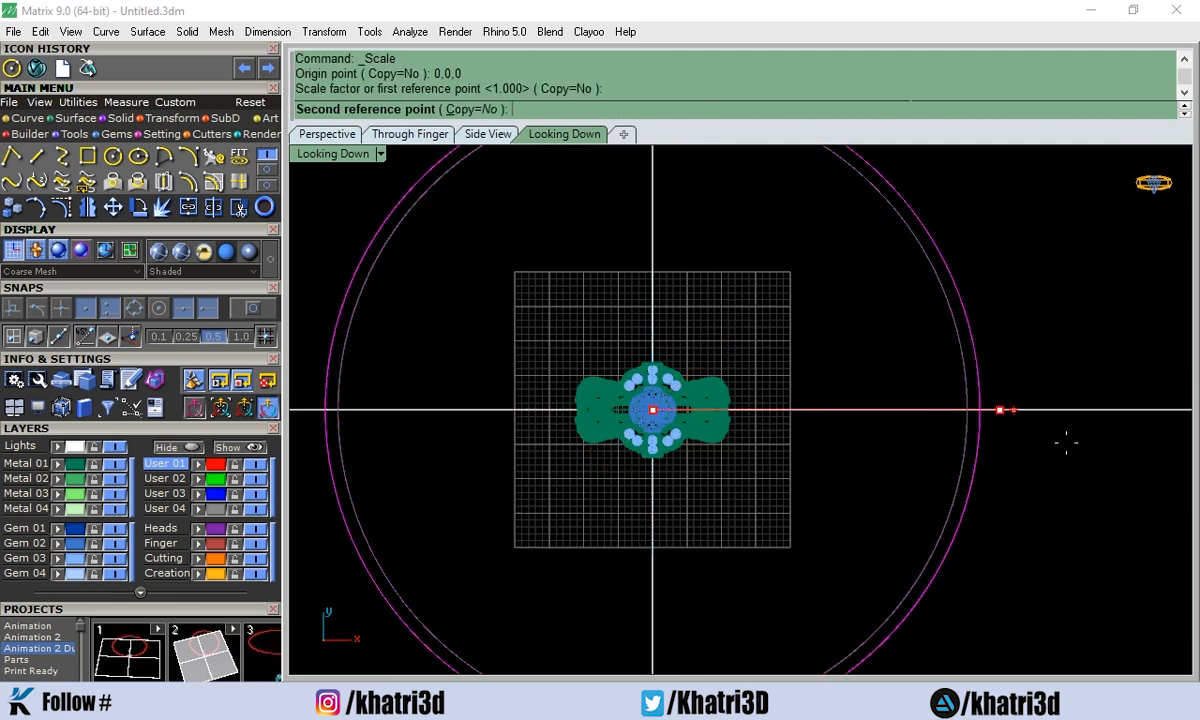
pyautogui.click(1180, 463)
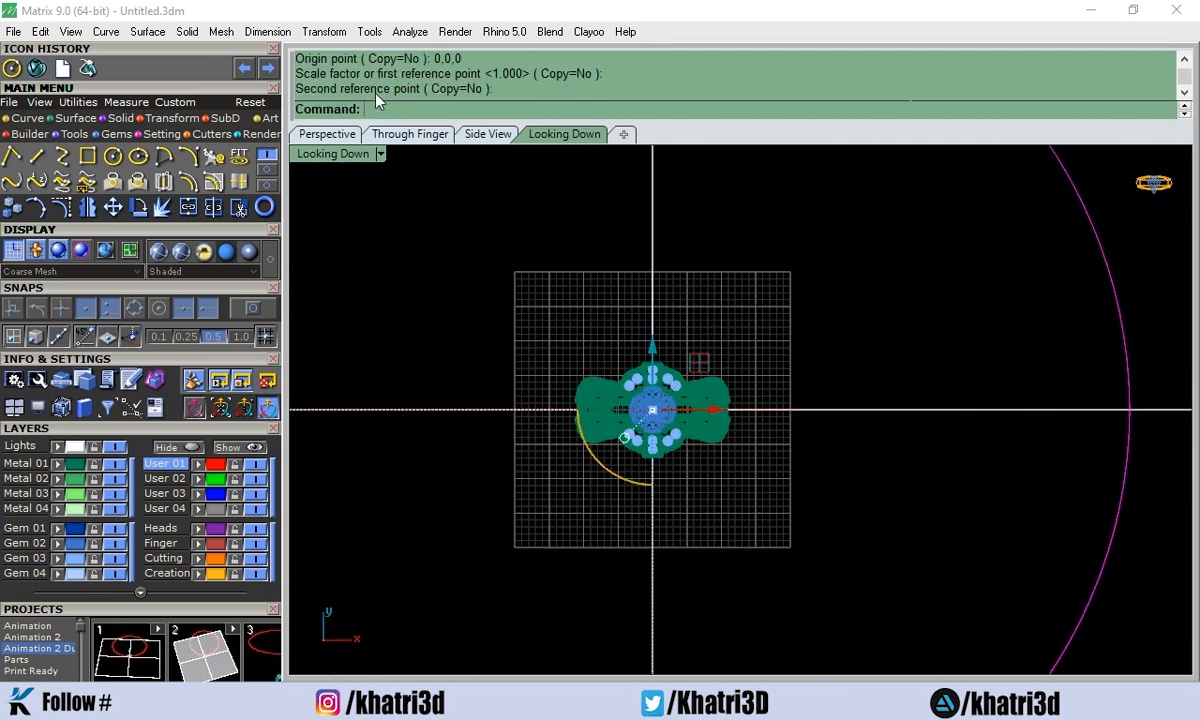
# Place a point object at 0,0,0 inside the ring's finger hole and select it.
pyautogui.click(327, 134)
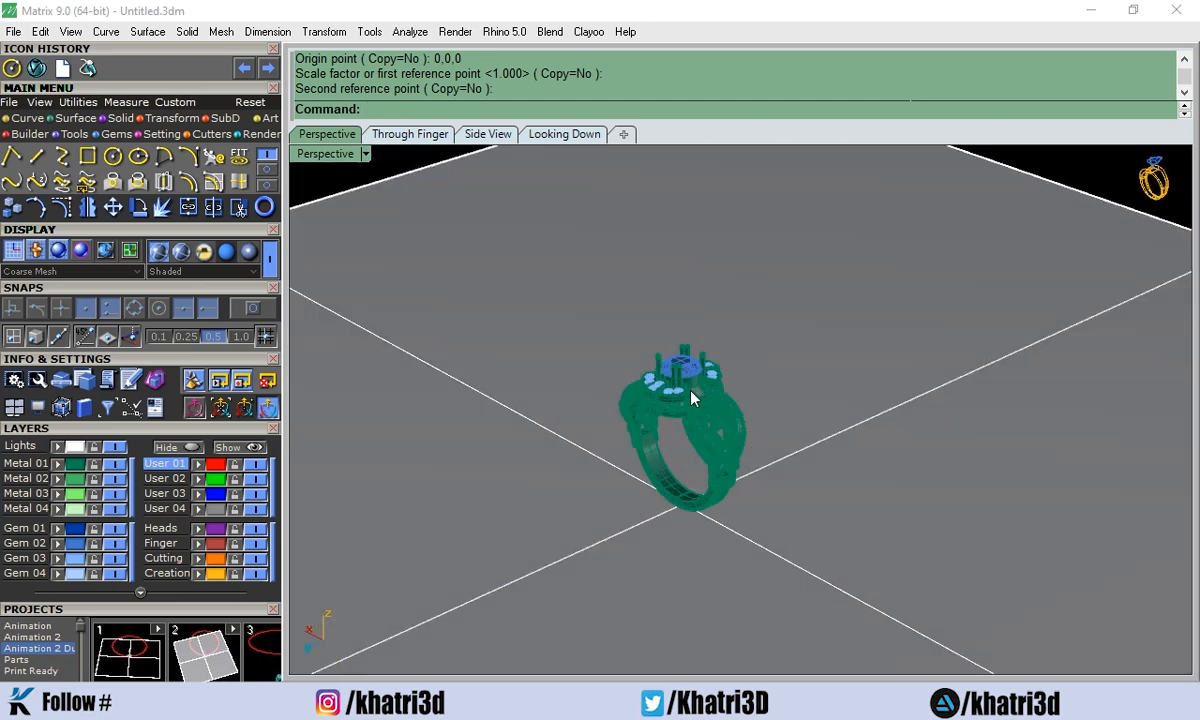
pyautogui.moveTo(691, 398); pyautogui.dragTo(735, 474, button='right')
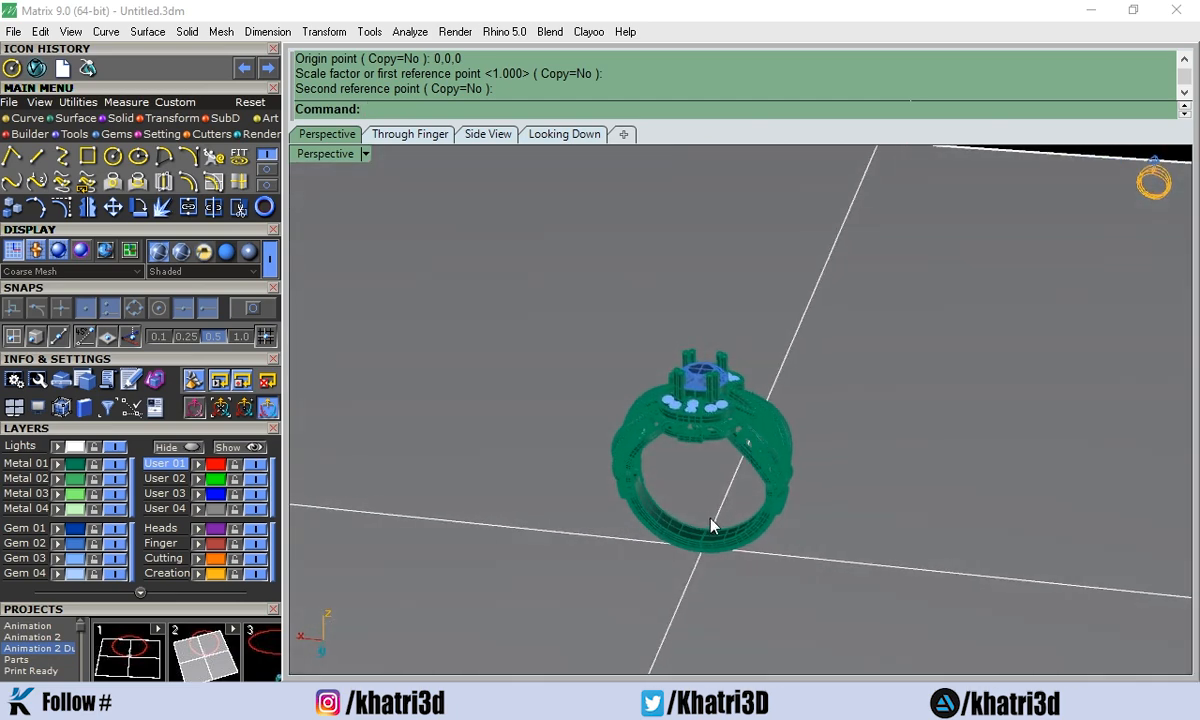
pyautogui.click(267, 172)
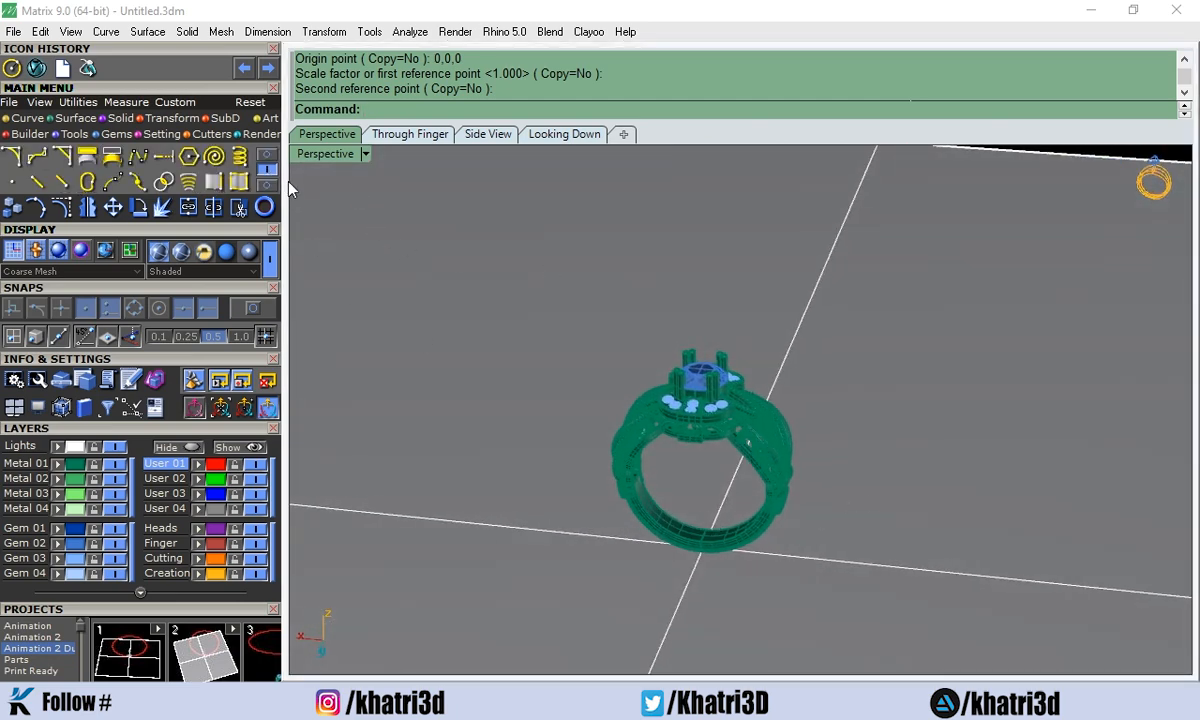
pyautogui.click(9, 186)
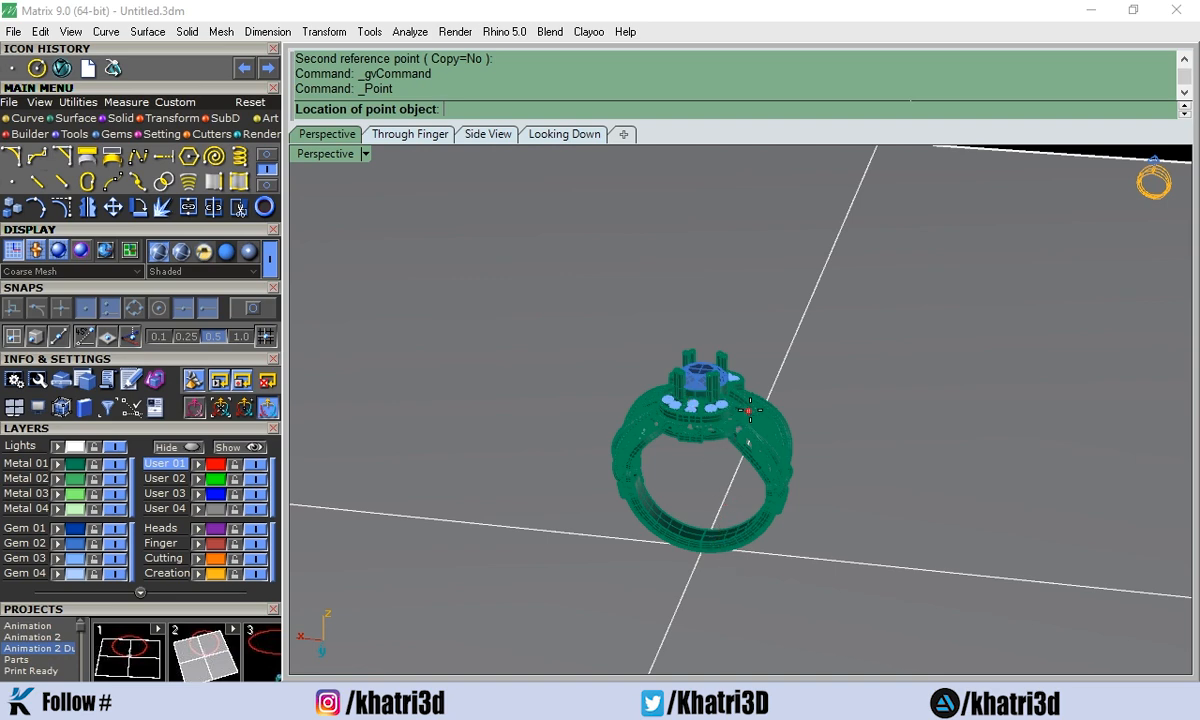
pyautogui.moveTo(750, 410); pyautogui.dragTo(678, 462, button='right')
pyautogui.scroll(-10, 700, 463)
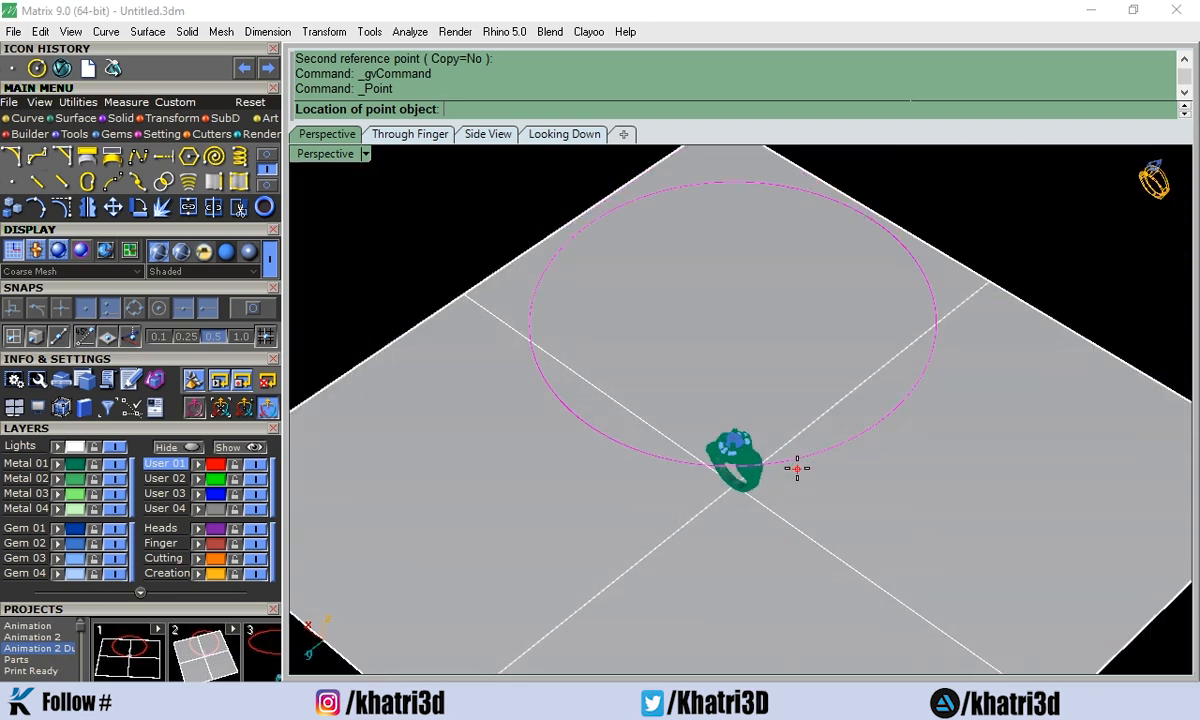
pyautogui.scroll(10, 763, 410)
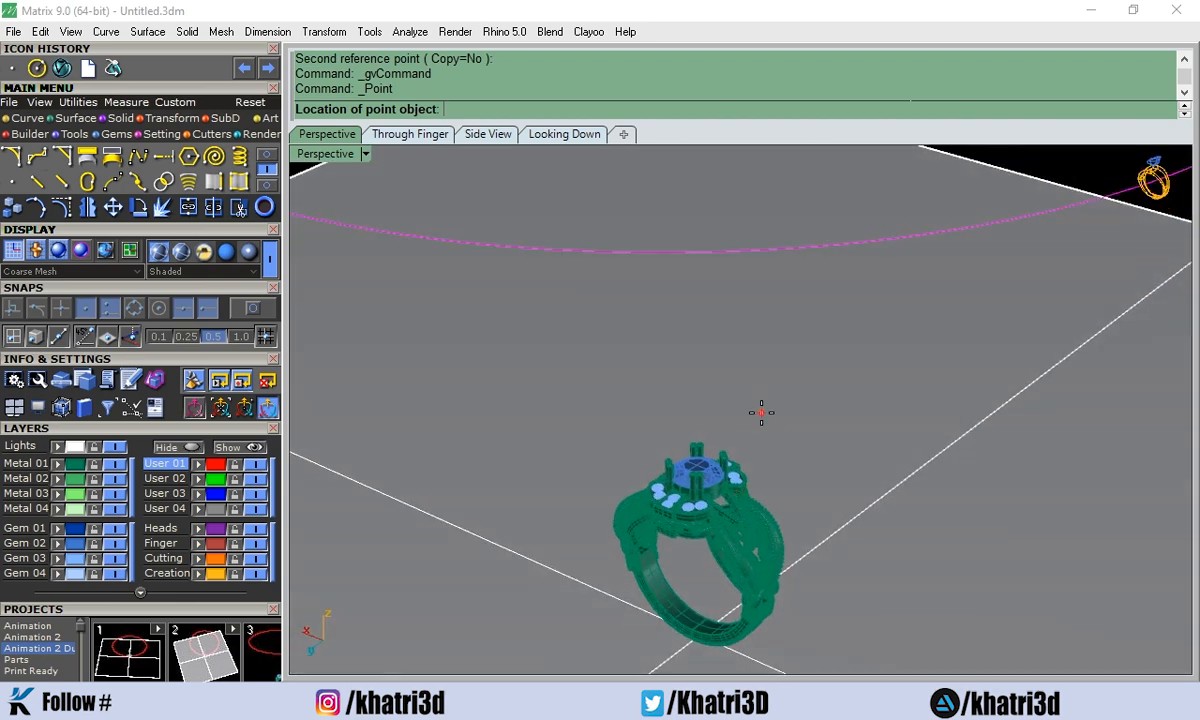
pyautogui.moveTo(814, 412); pyautogui.dragTo(777, 380, button='right')
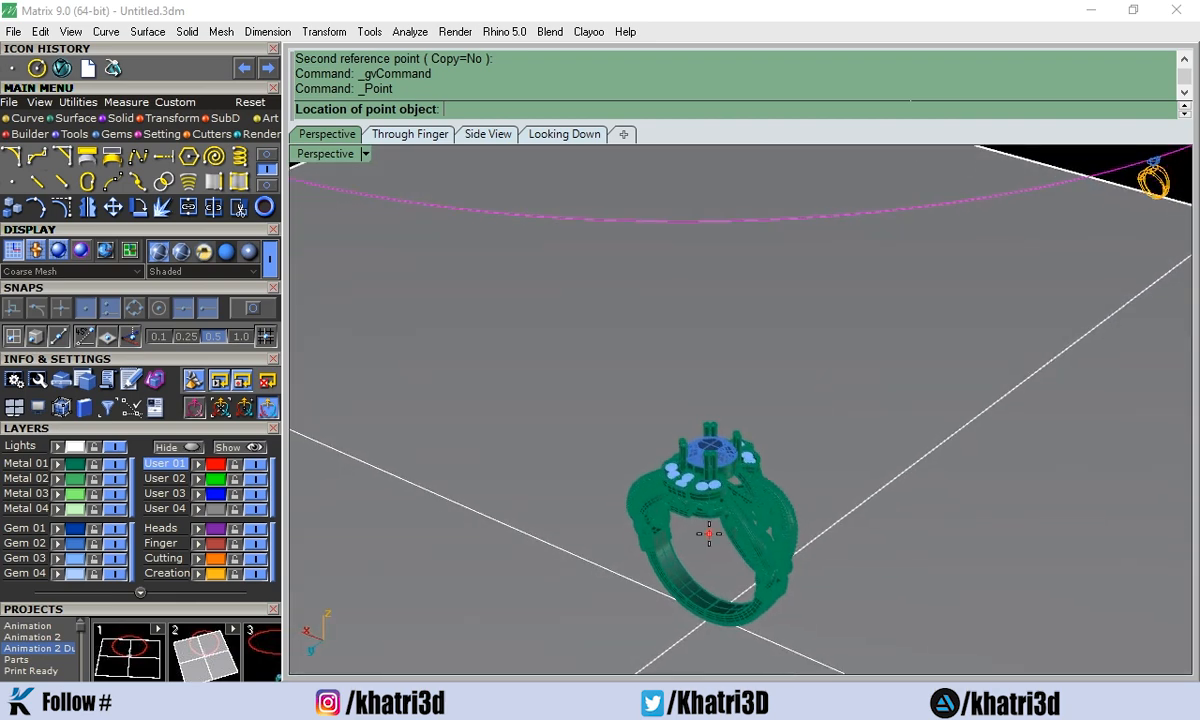
pyautogui.write('0,0,0')
pyautogui.press('Return')
pyautogui.moveTo(718, 484); pyautogui.dragTo(738, 545, button='right')
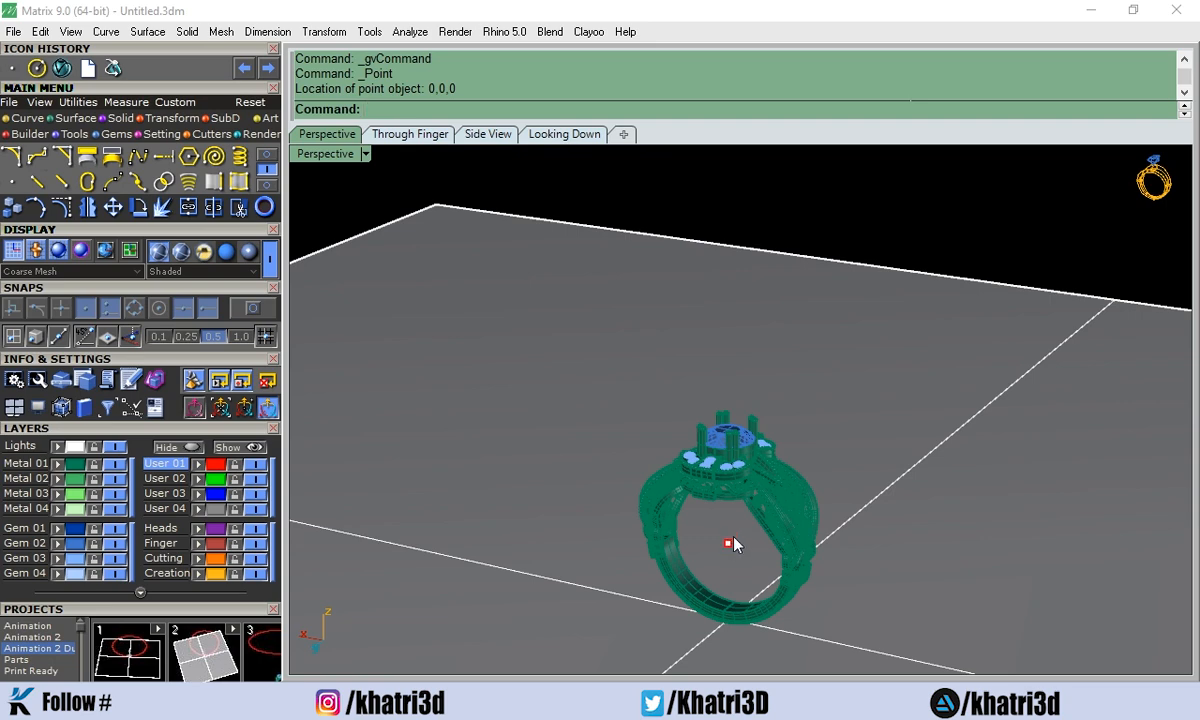
pyautogui.scroll(-8, 733, 543)
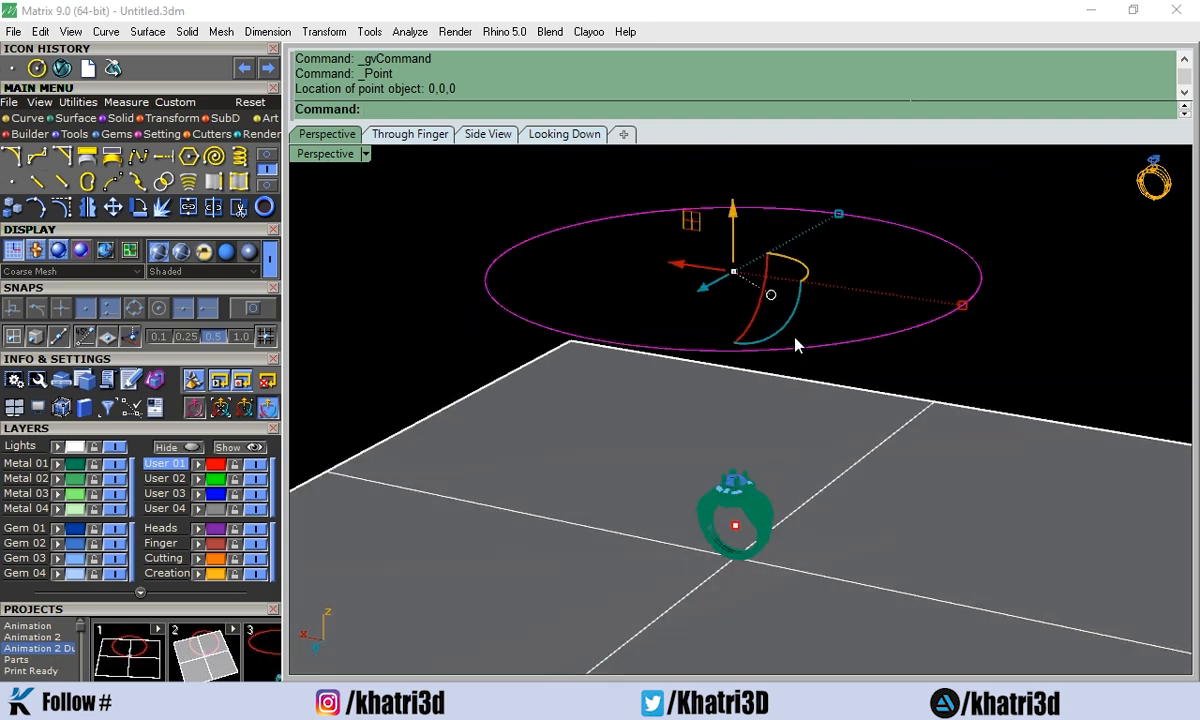
pyautogui.scroll(5, 753, 555)
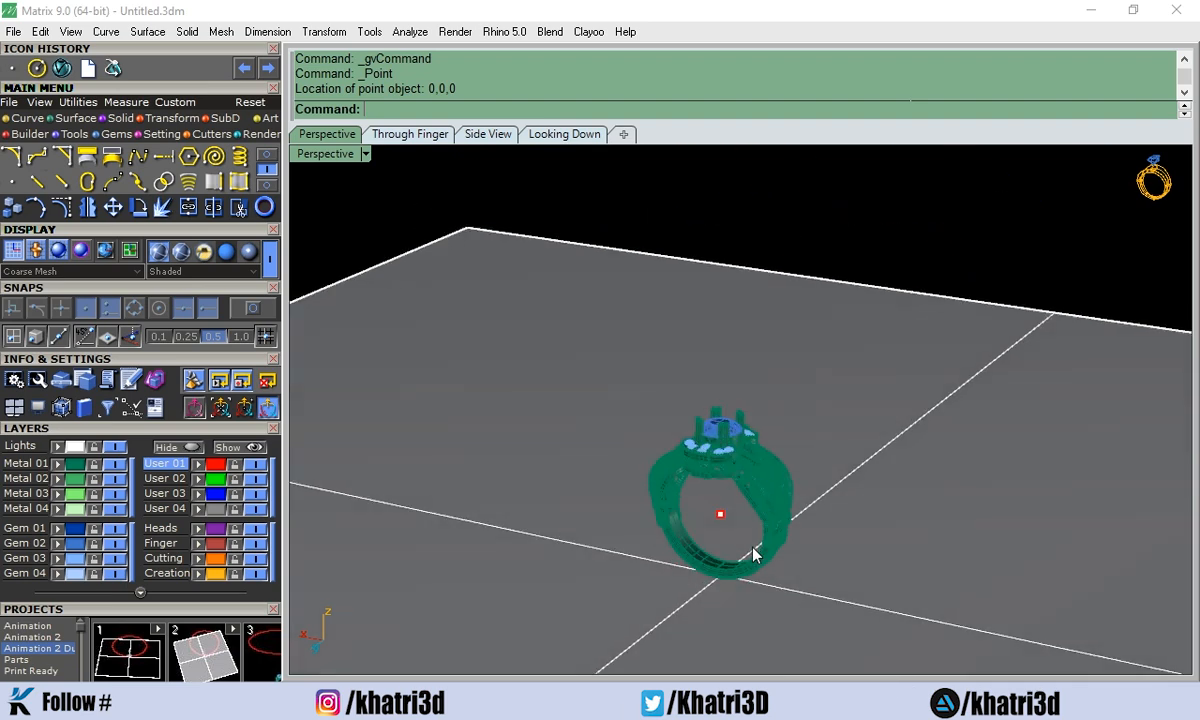
pyautogui.click(720, 515)
pyautogui.scroll(-3, 740, 490)
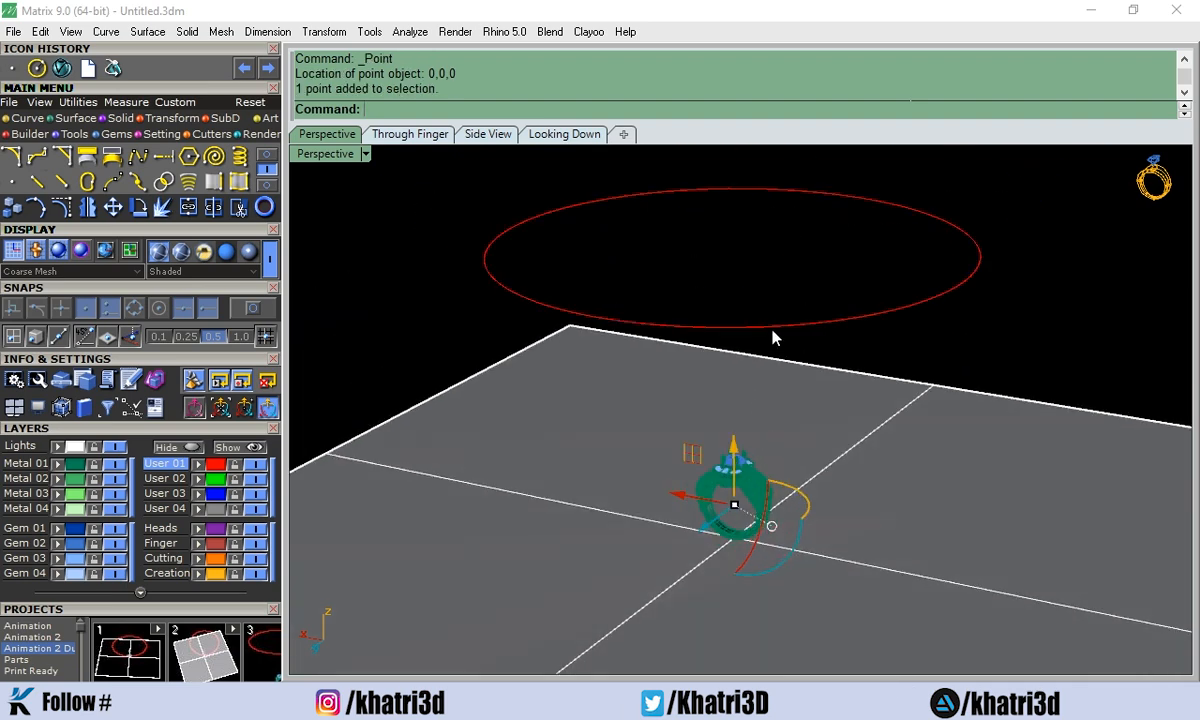
# Reopen the advanced Animation Builder, add a new animated camera, show its Camera settings and clear the point selection.
pyautogui.click(113, 68)
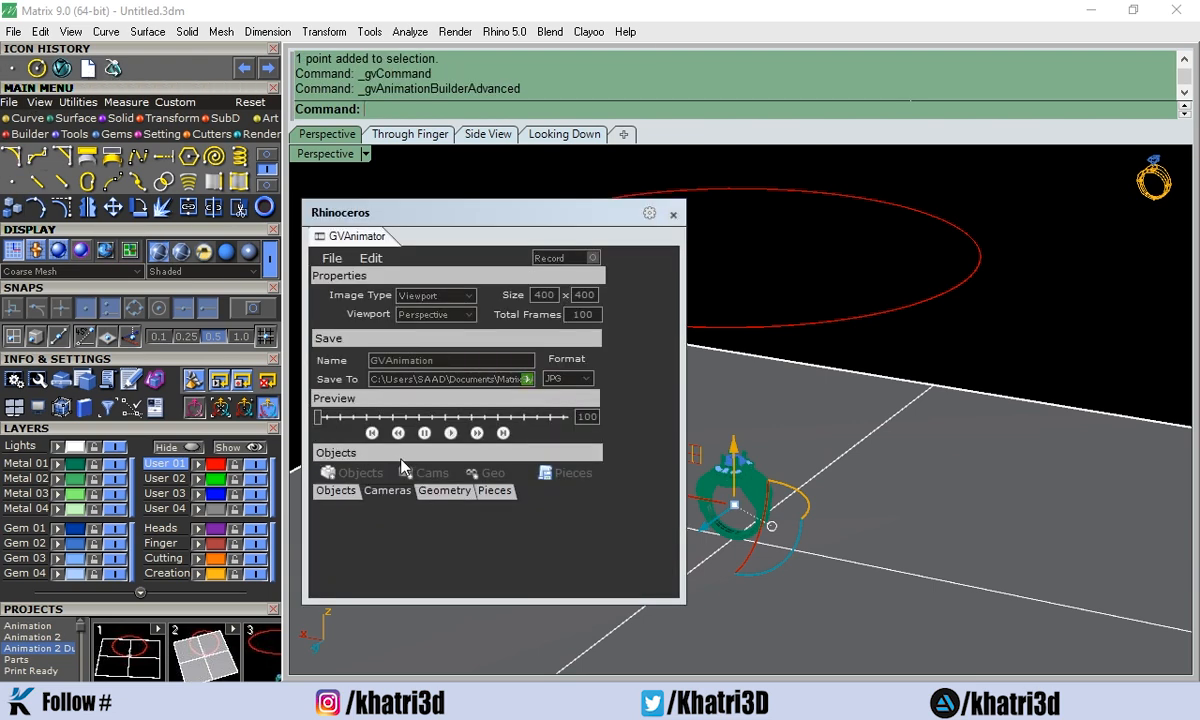
pyautogui.click(425, 472)
pyautogui.click(449, 496)
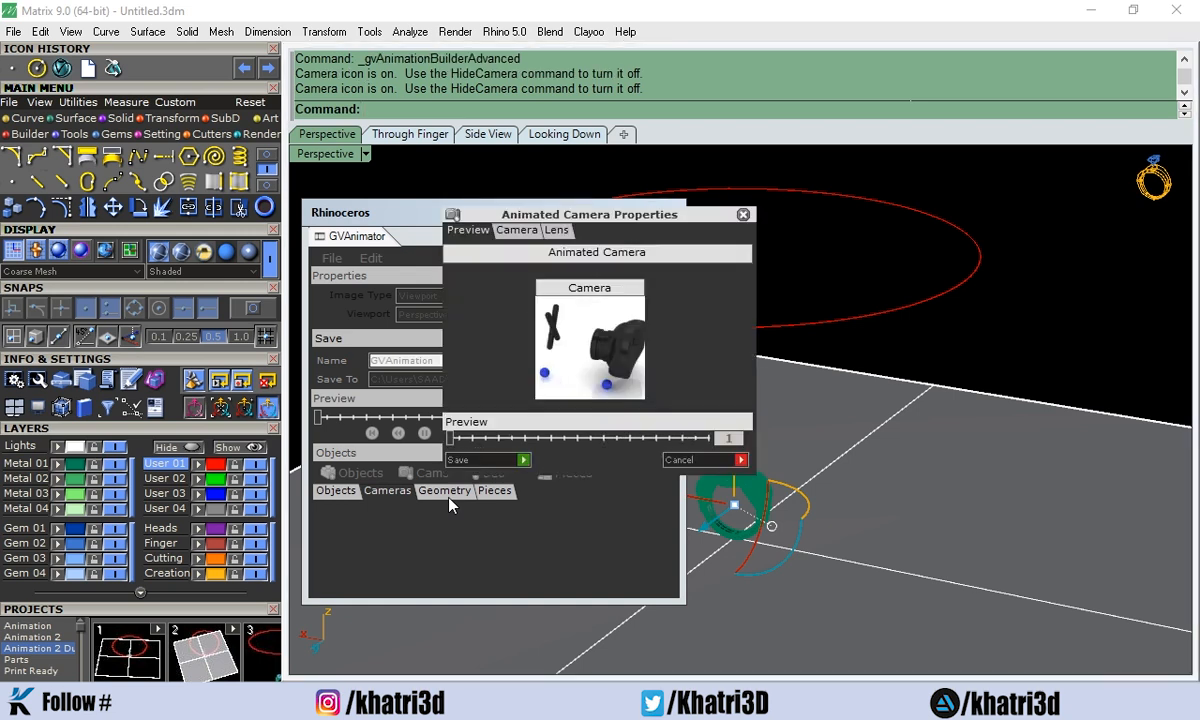
pyautogui.click(515, 233)
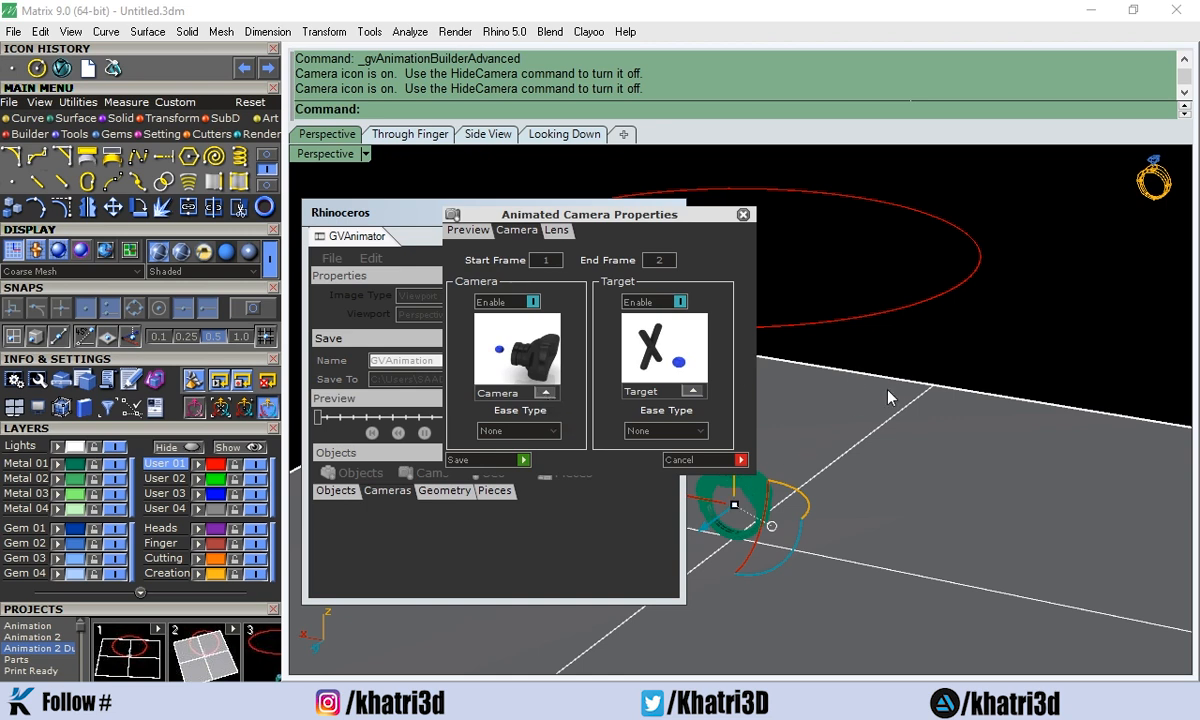
pyautogui.click(974, 300)
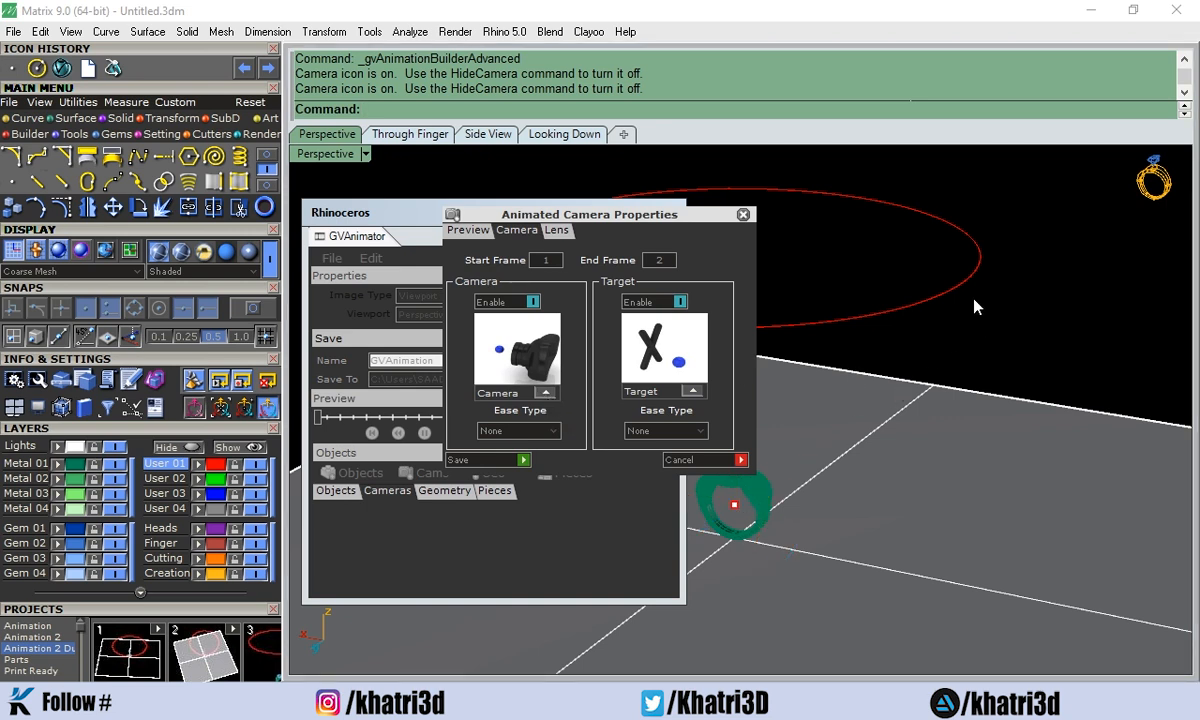
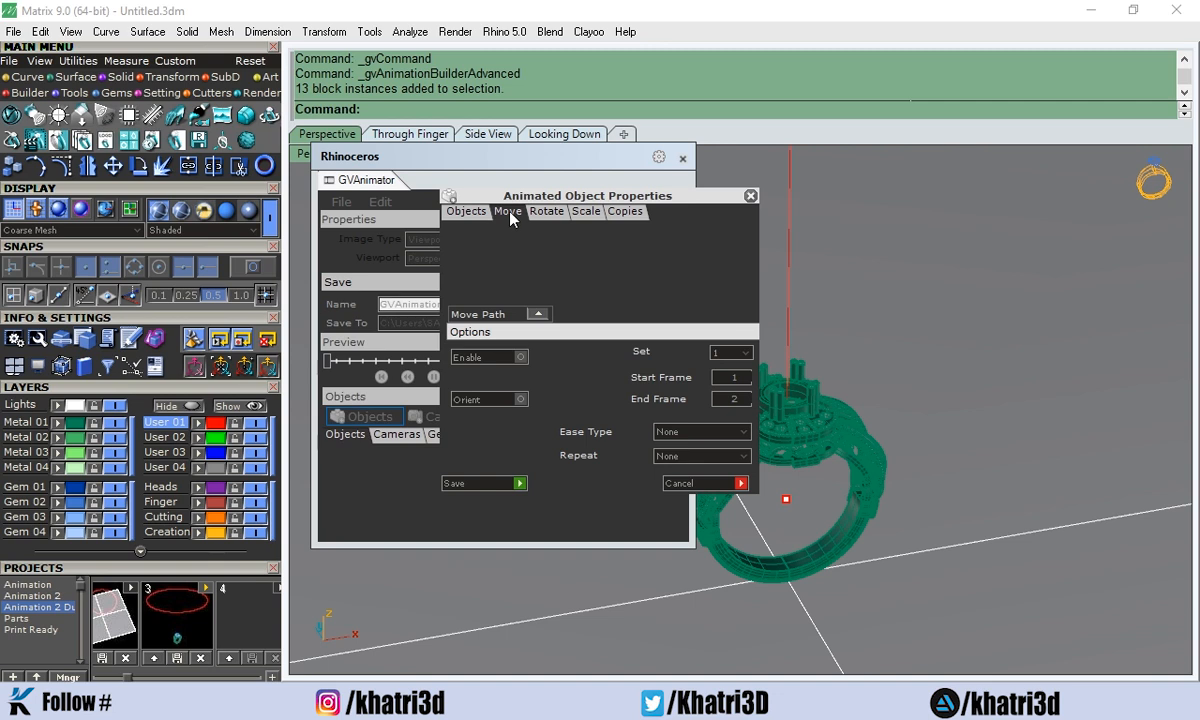
# Examine the Rotate, Scale, Copies and Move settings in the animated object's properties.
pyautogui.click(558, 216)
pyautogui.click(579, 214)
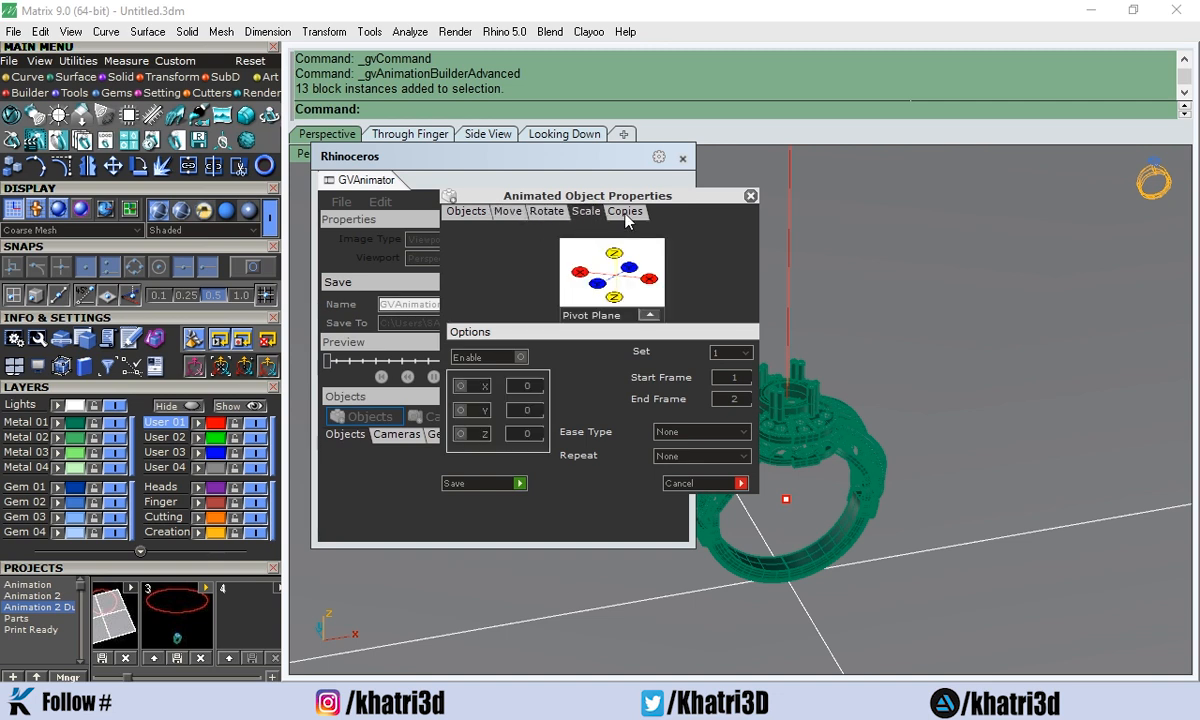
pyautogui.click(626, 214)
pyautogui.click(548, 214)
pyautogui.click(508, 214)
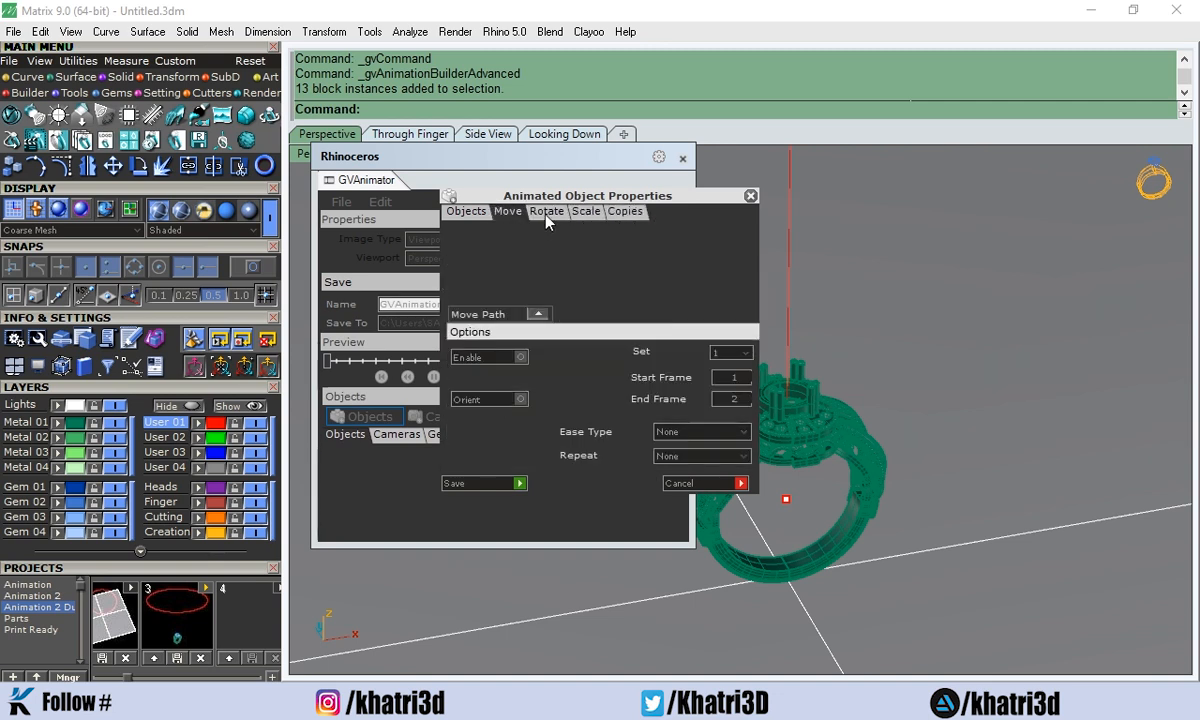
pyautogui.click(548, 214)
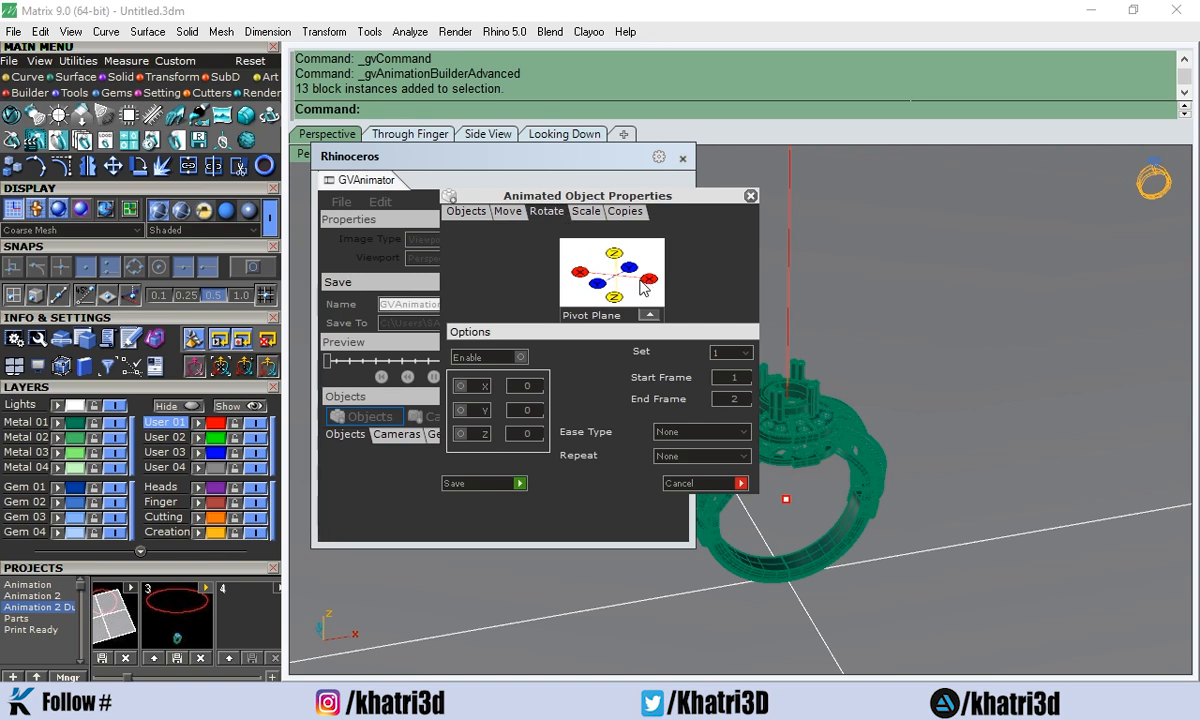
pyautogui.moveTo(865, 409); pyautogui.dragTo(898, 386, button='right')
pyautogui.scroll(4, 861, 399)
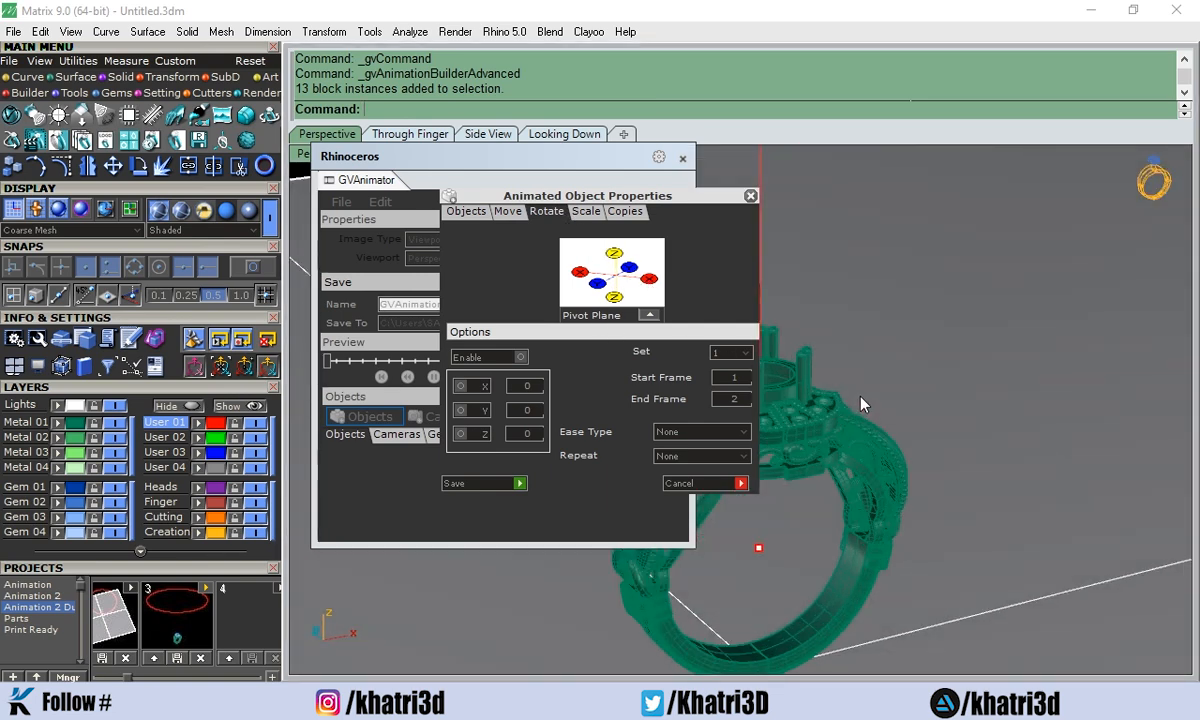
pyautogui.scroll(-4, 861, 400)
# Enable the gems' Move animation, set its end frame to 100, and assign the vertical line above the ring as the move path.
pyautogui.click(507, 213)
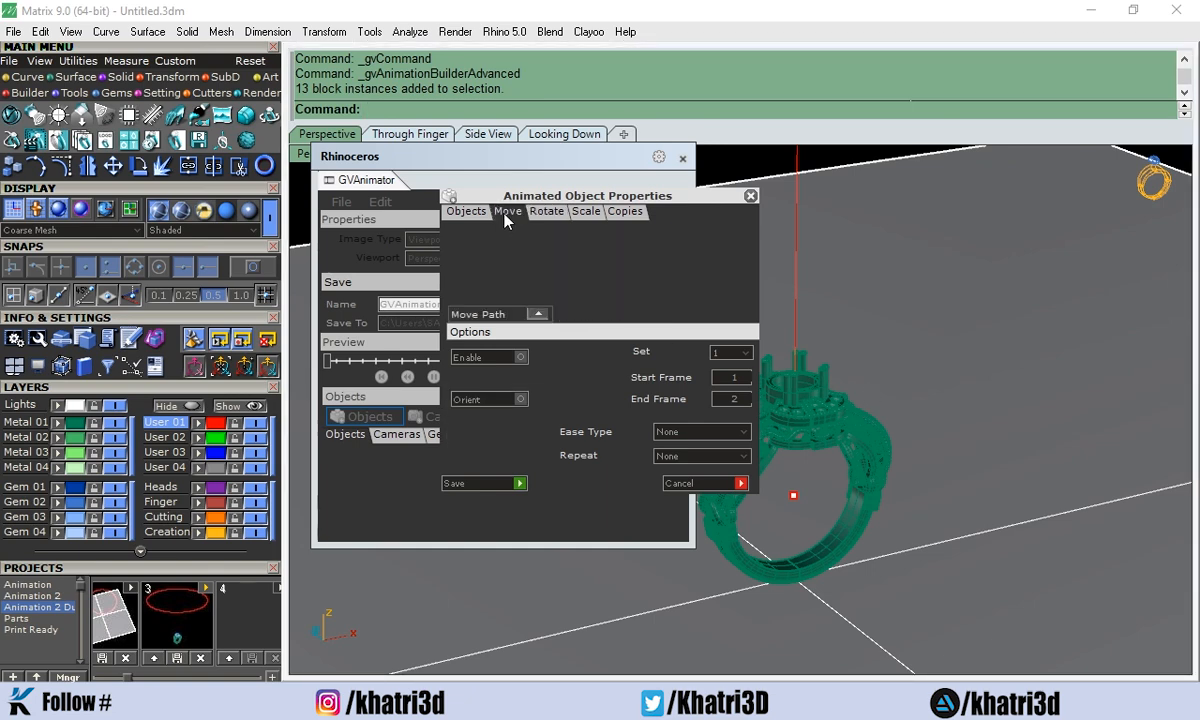
pyautogui.moveTo(893, 390)
pyautogui.mouseDown(button='right')
pyautogui.moveTo(915, 390)
pyautogui.moveTo(904, 402)
pyautogui.mouseUp(button='right')
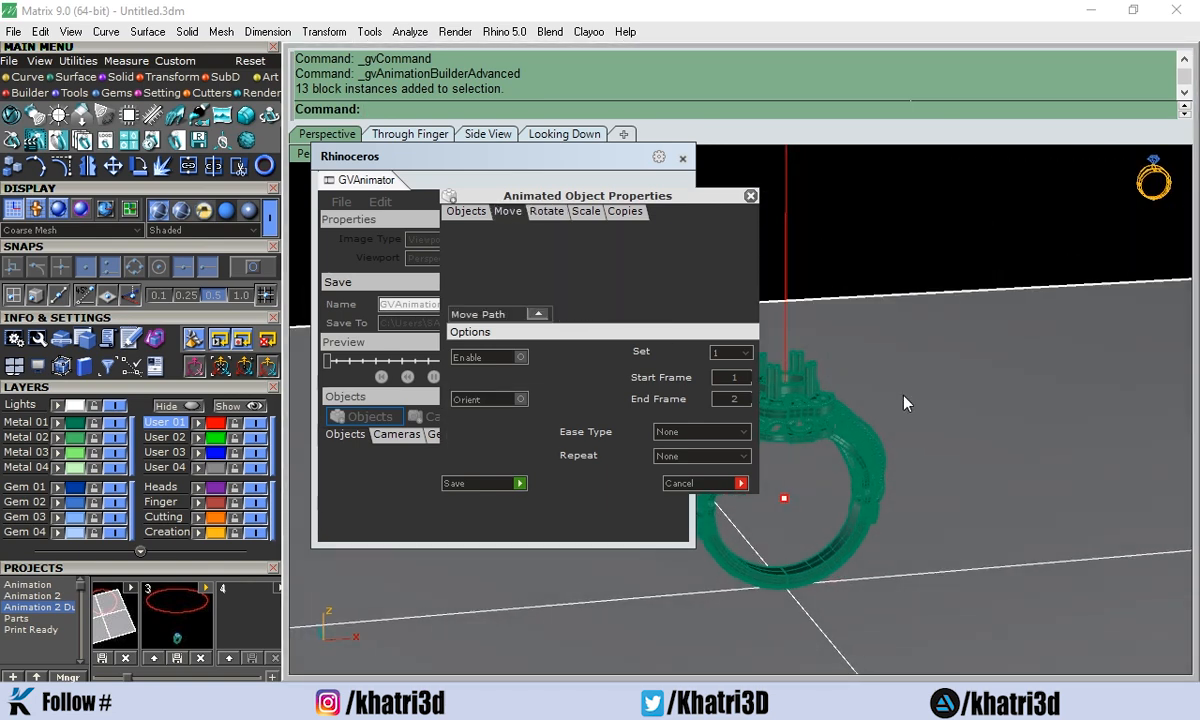
pyautogui.doubleClick(748, 398)
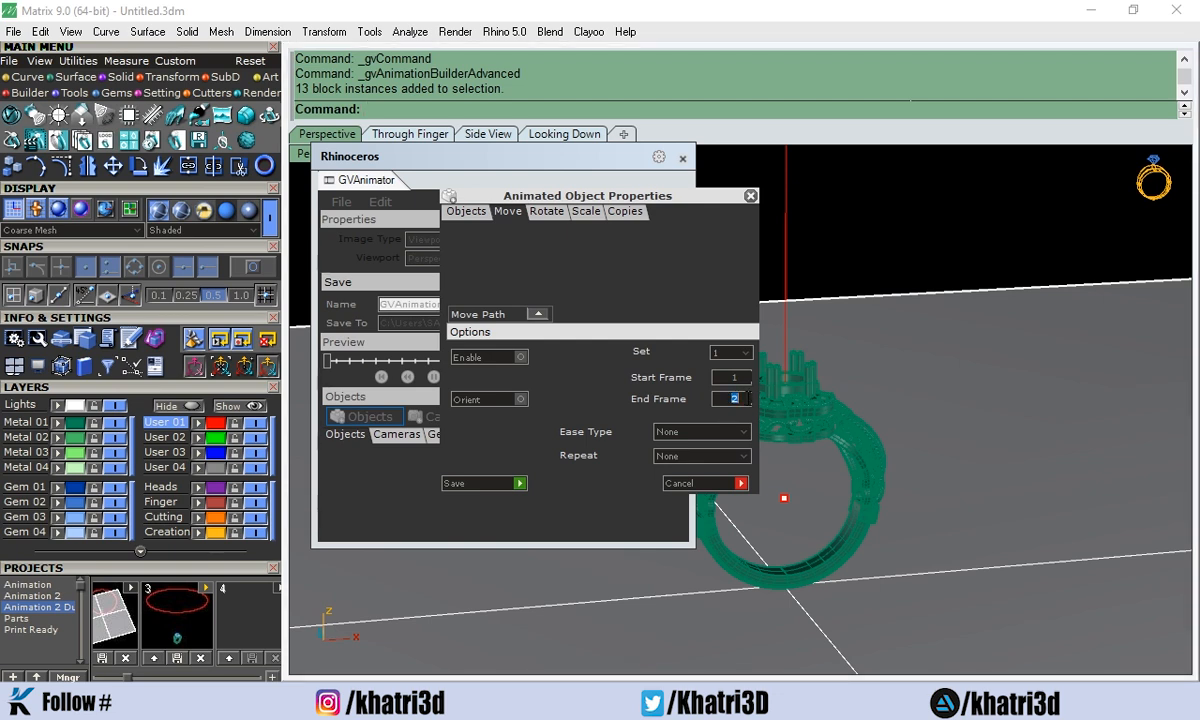
pyautogui.write('100')
pyautogui.click(539, 314)
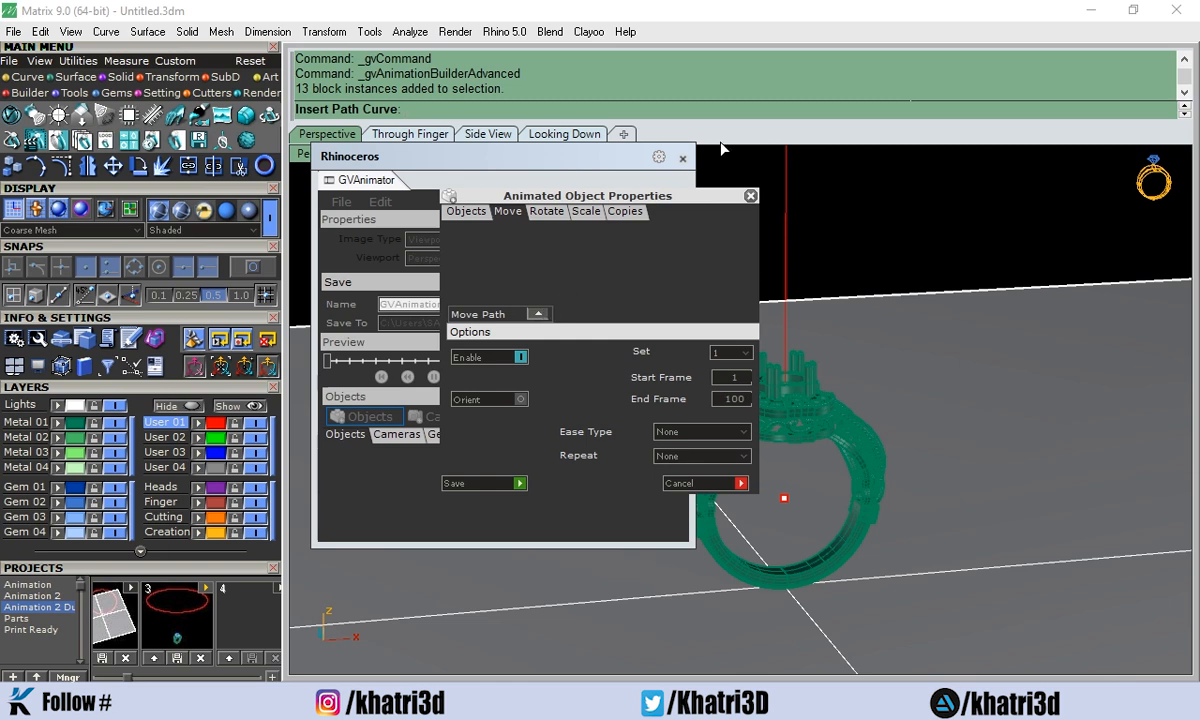
pyautogui.scroll(-2, 825, 238)
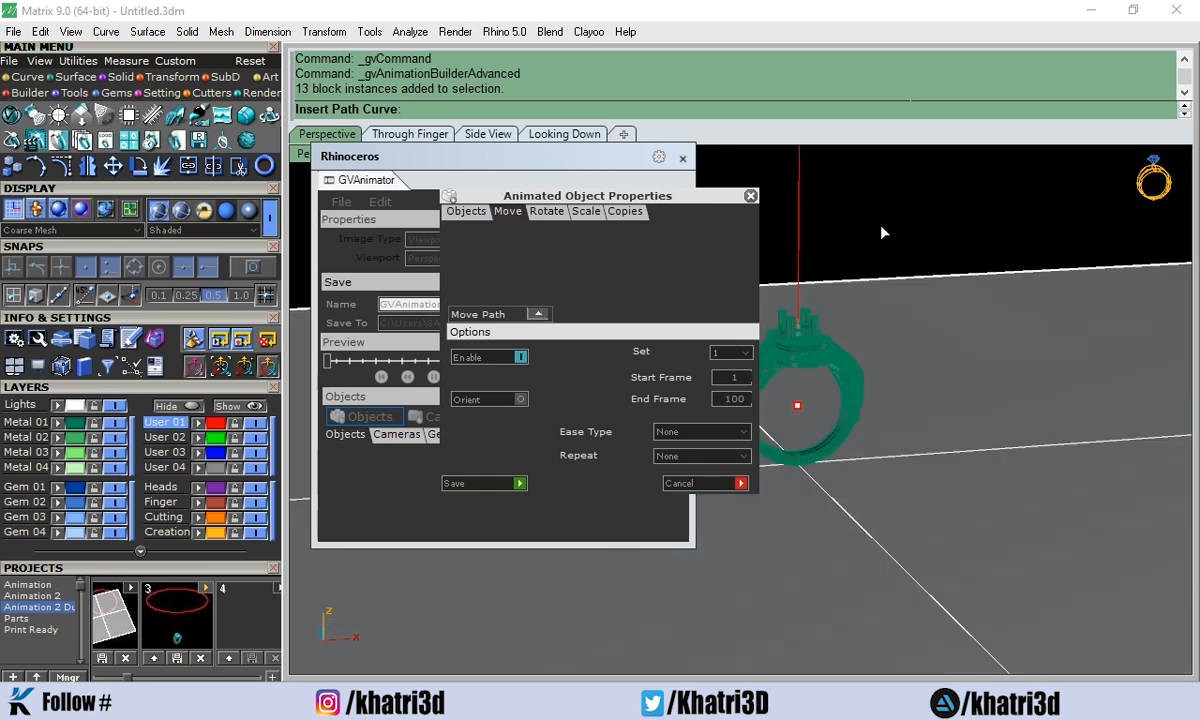
pyautogui.click(799, 225)
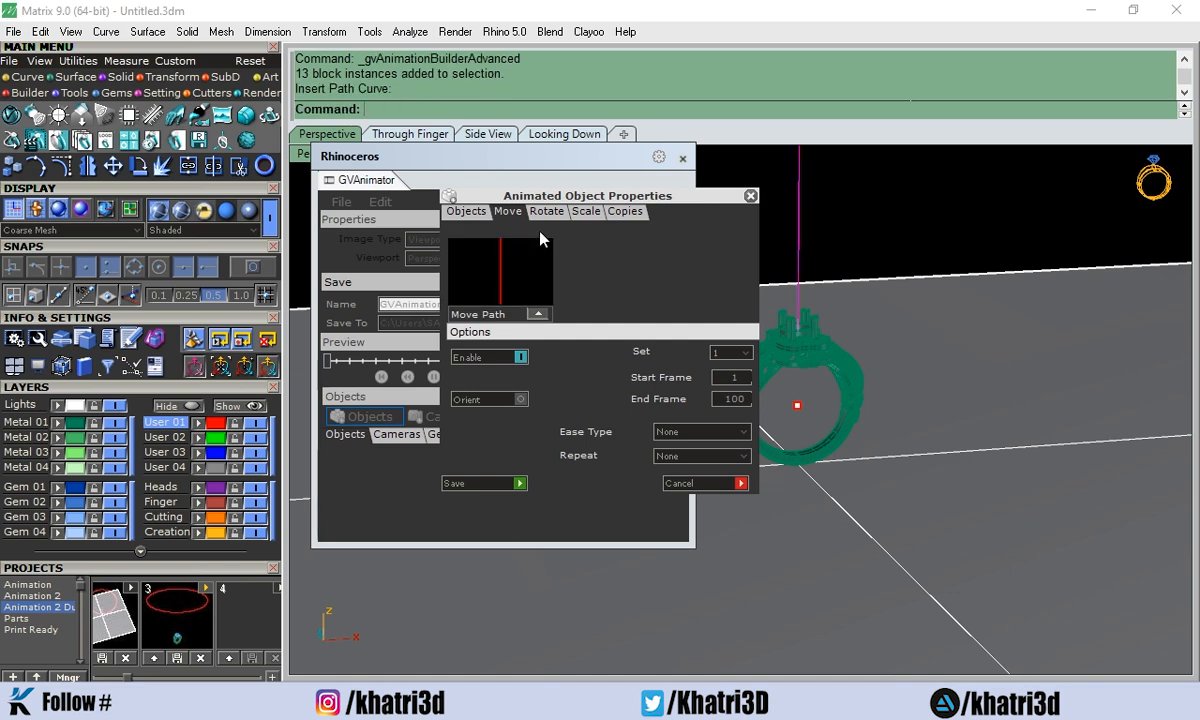
# Preview the gems' movement at frames 20, 44 and 59 in the Perspective and Through Finger views.
pyautogui.click(466, 211)
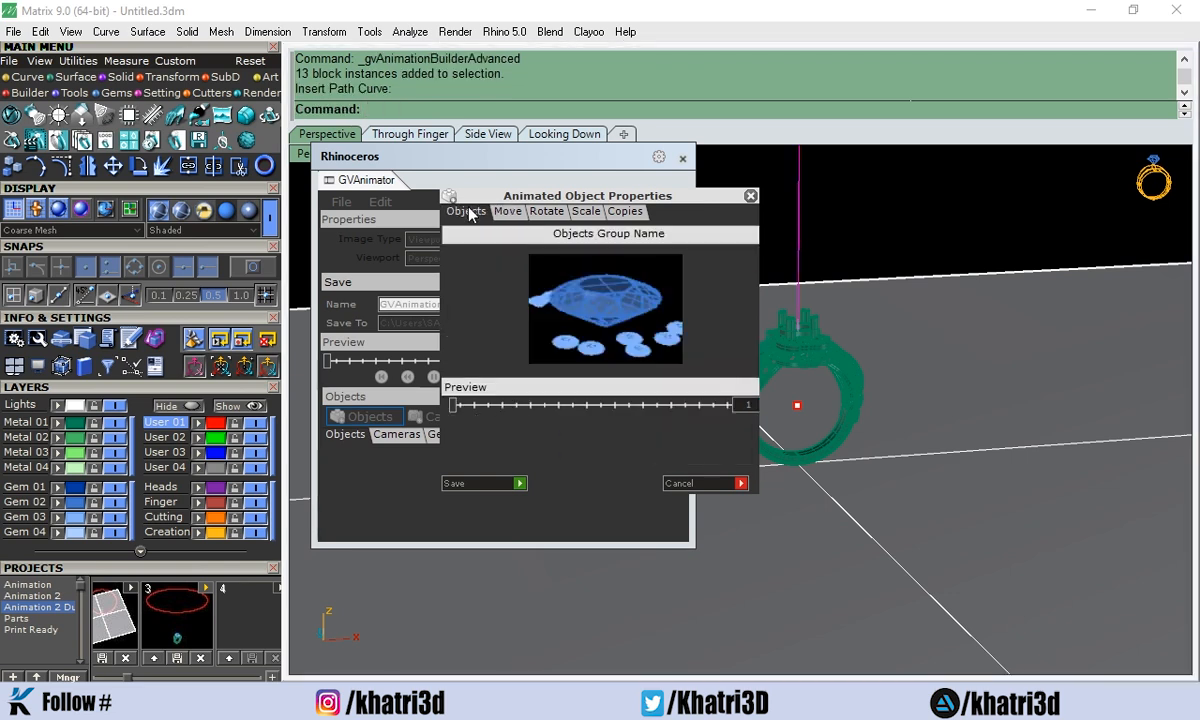
pyautogui.moveTo(450, 406); pyautogui.dragTo(506, 396)
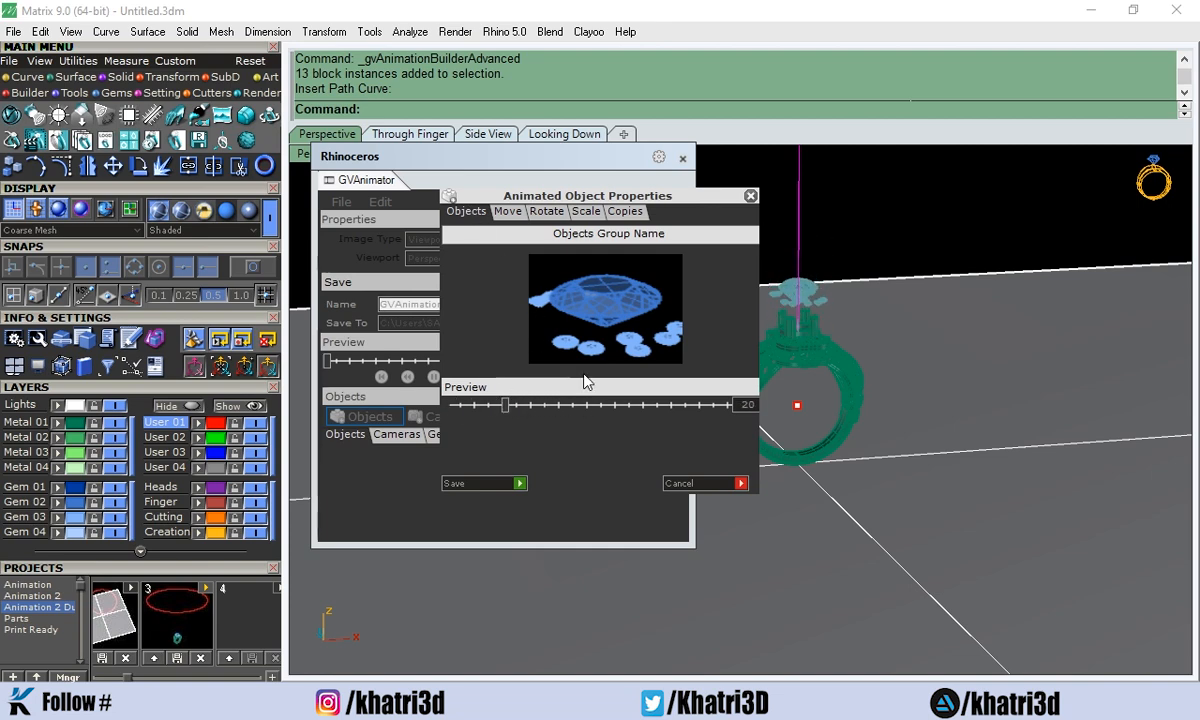
pyautogui.scroll(4, 867, 261)
pyautogui.scroll(-2, 867, 261)
pyautogui.scroll(3, 867, 266)
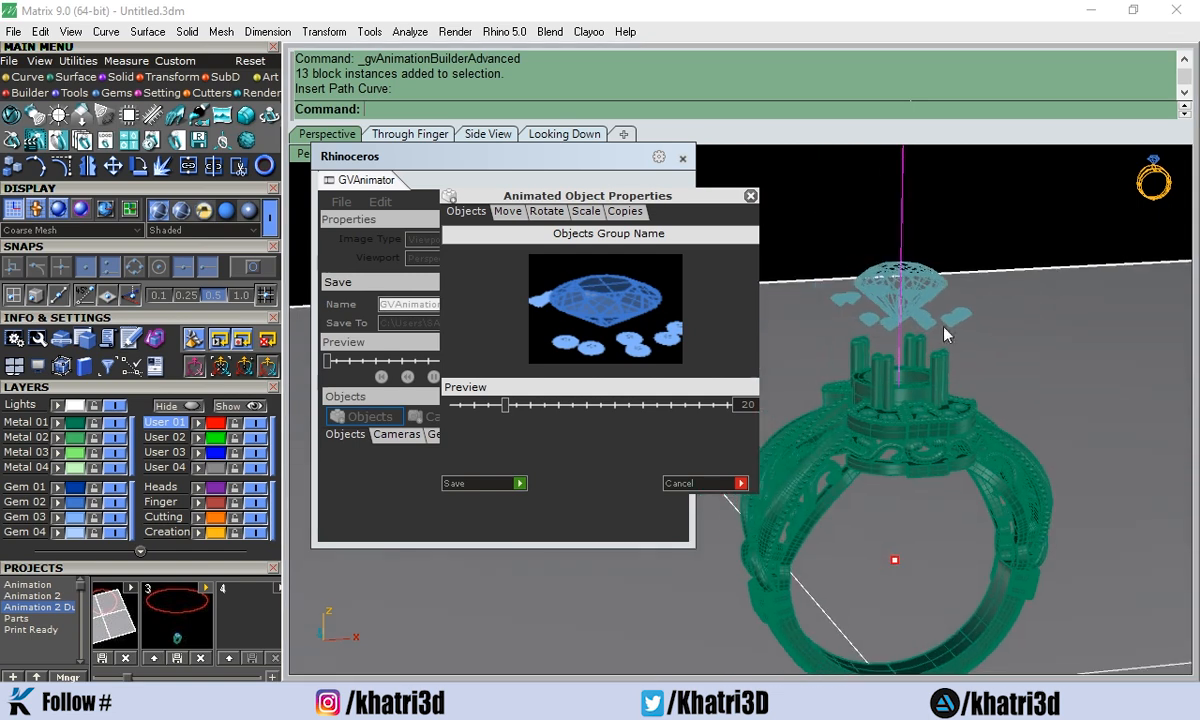
pyautogui.moveTo(489, 412); pyautogui.dragTo(575, 400)
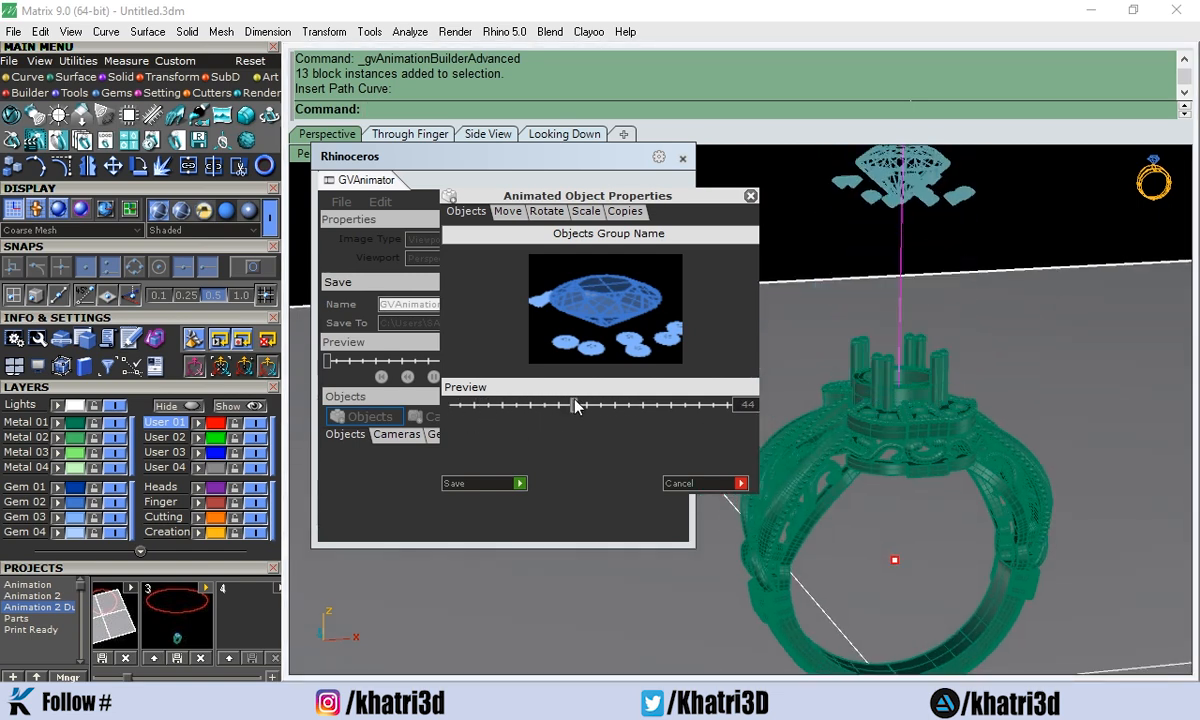
pyautogui.moveTo(960, 278); pyautogui.dragTo(895, 229, button='right')
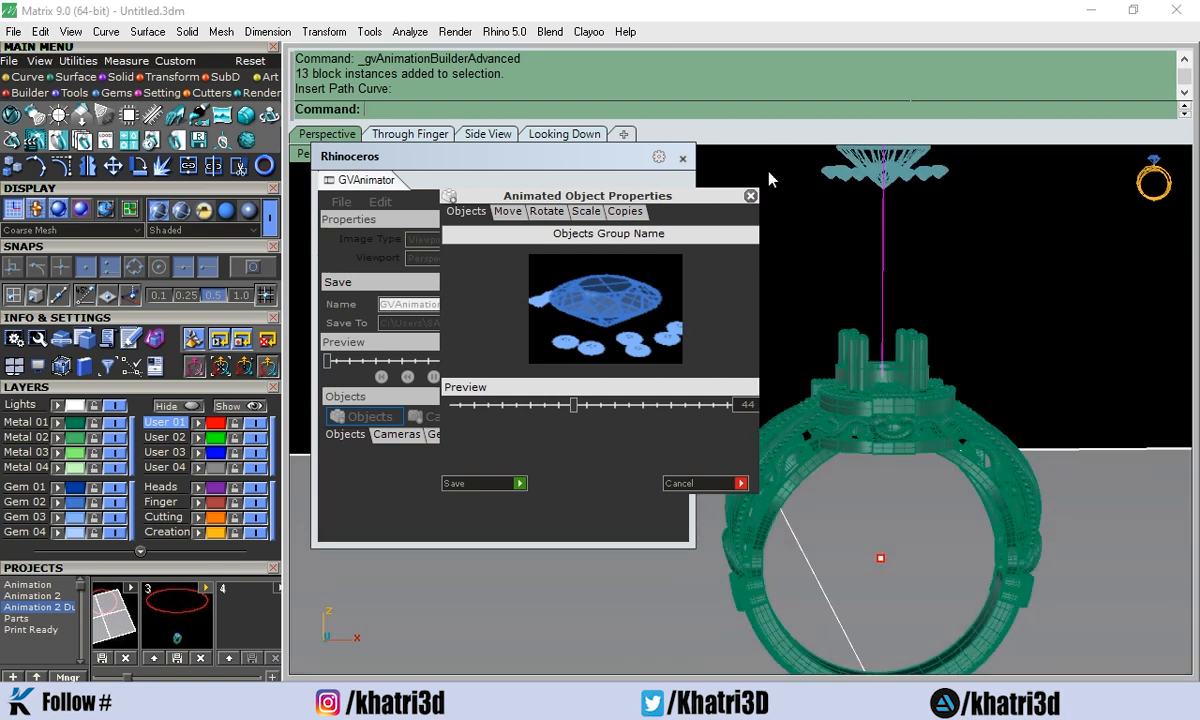
pyautogui.click(408, 133)
pyautogui.scroll(-4, 998, 290)
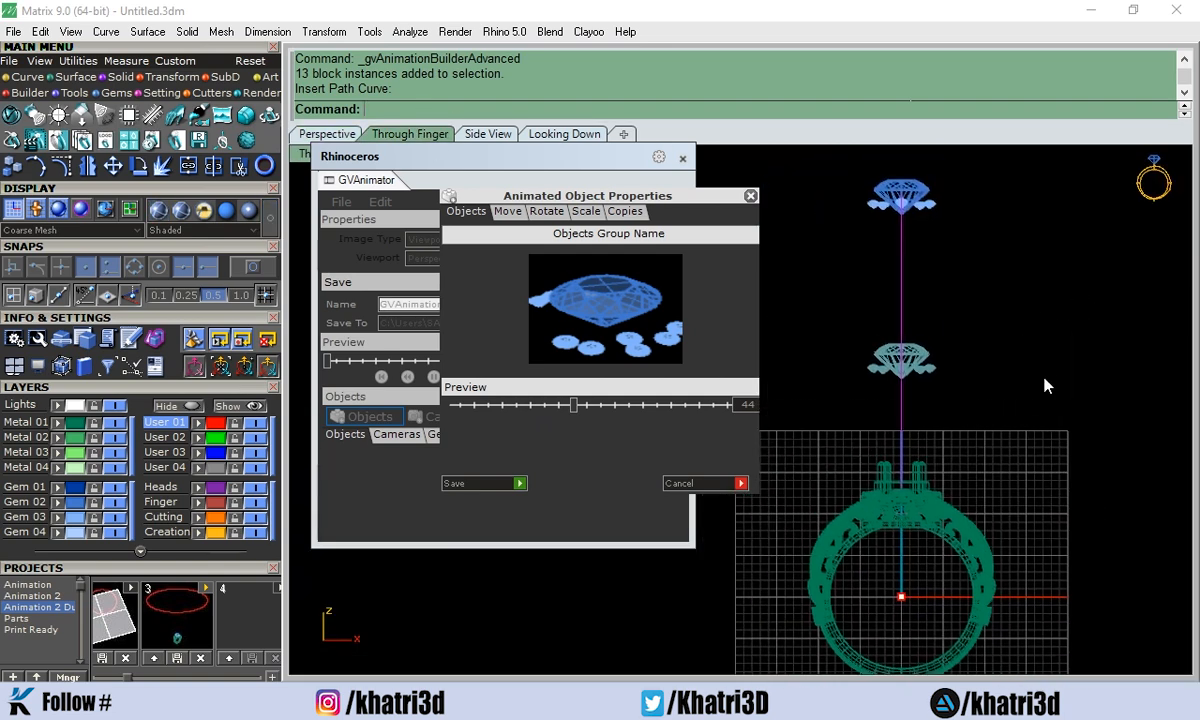
pyautogui.moveTo(573, 405); pyautogui.dragTo(615, 405)
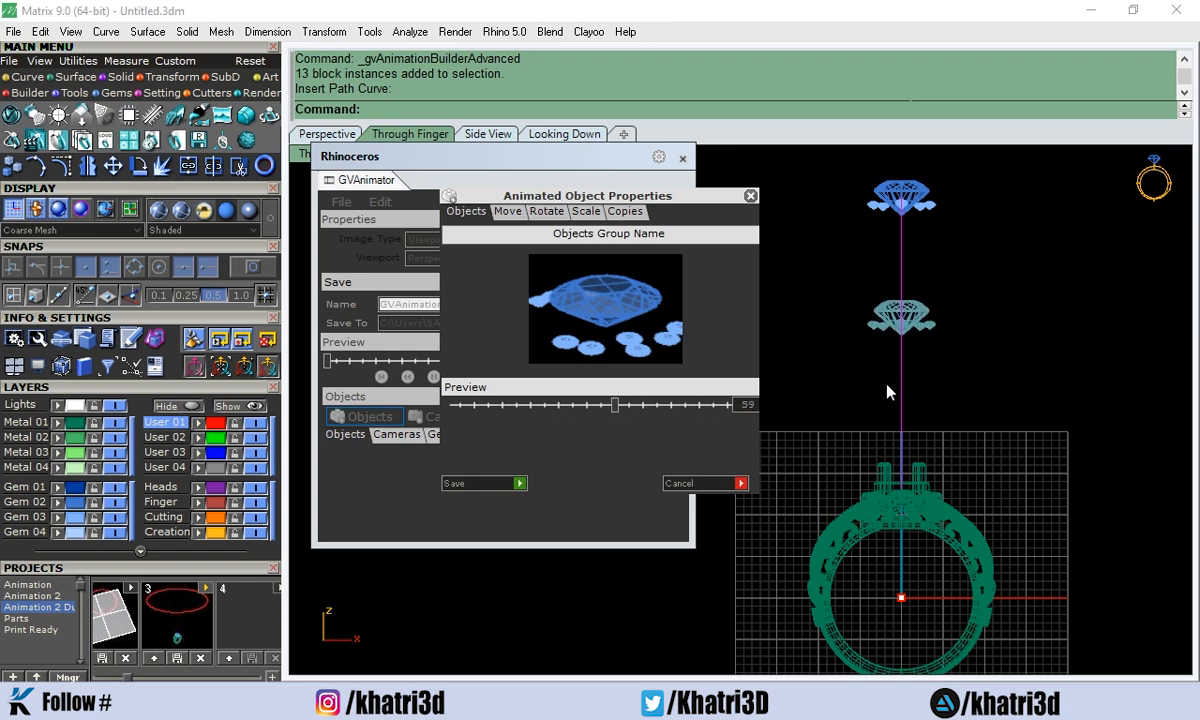
# Turn on the gumball and rotate the vertical path line half a turn in the Through Finger view to reverse its direction.
pyautogui.scroll(3, 887, 390)
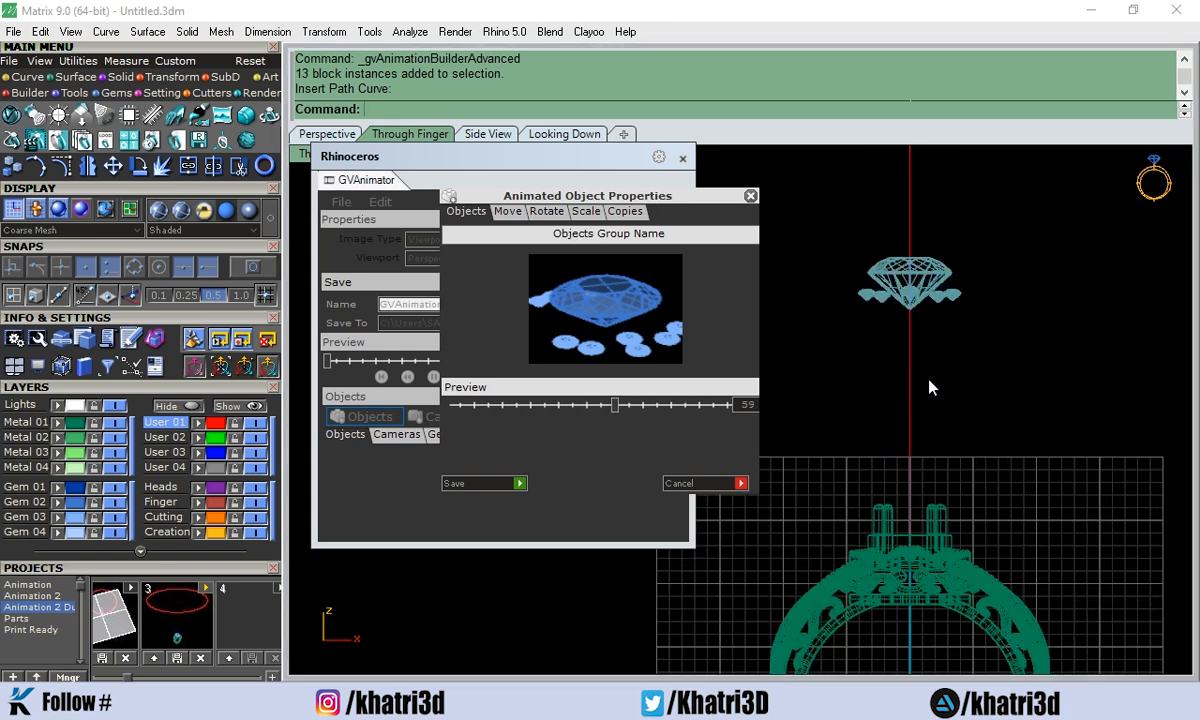
pyautogui.click(910, 375)
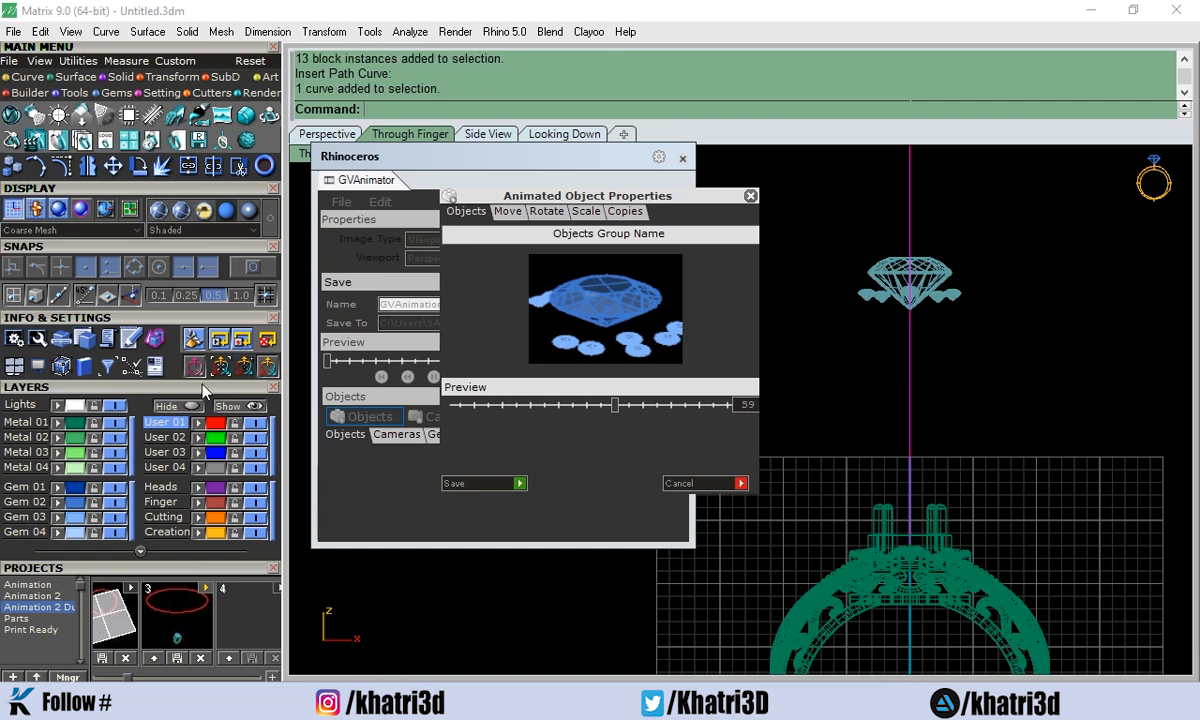
pyautogui.click(268, 366)
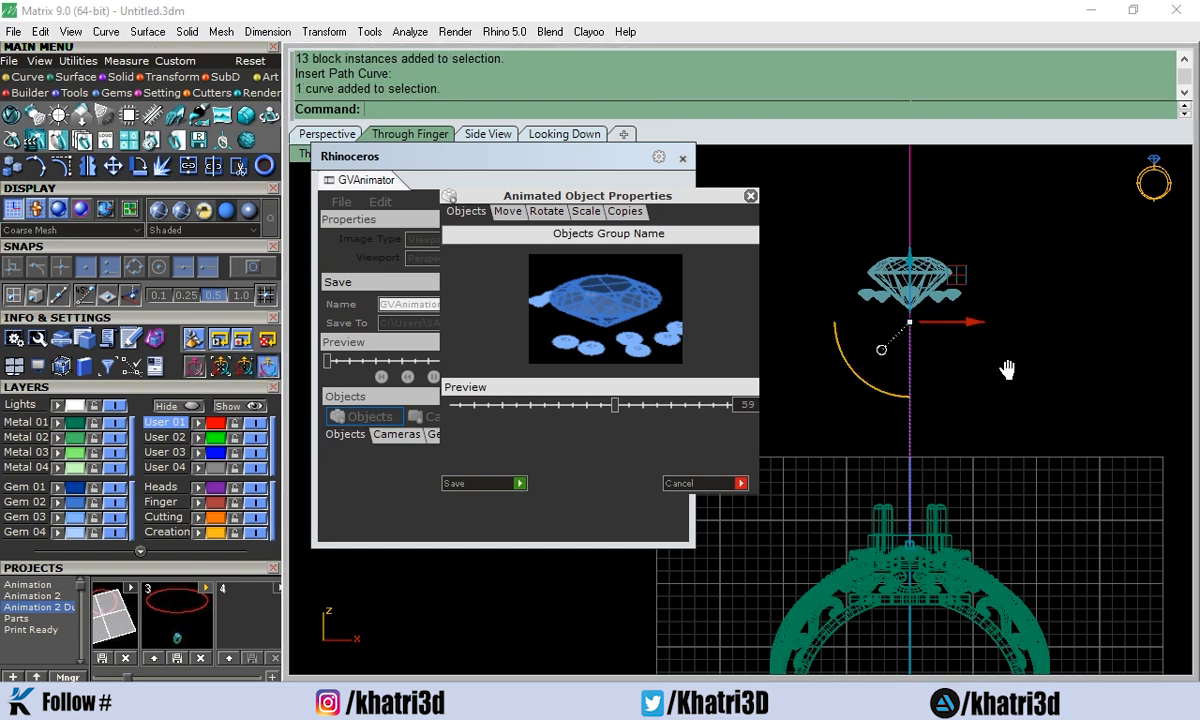
pyautogui.scroll(-2, 933, 384)
pyautogui.moveTo(872, 420); pyautogui.dragTo(918, 226)
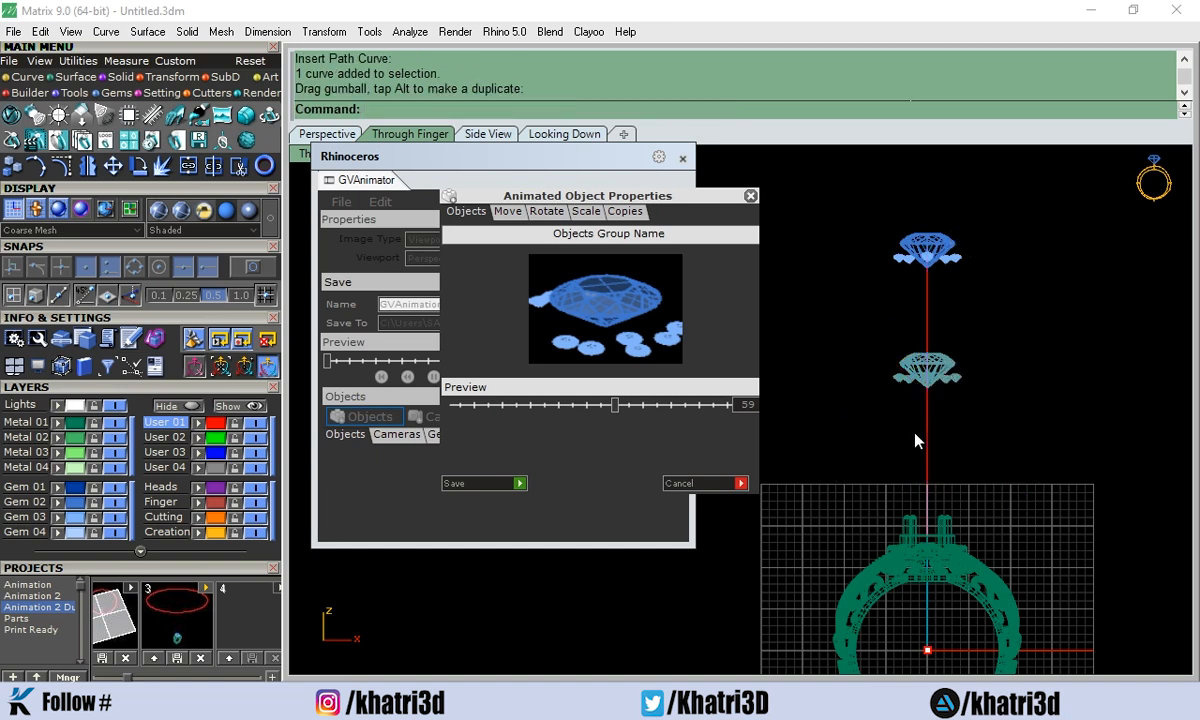
# Reassign the reversed vertical line as the gems' move path.
pyautogui.click(926, 438)
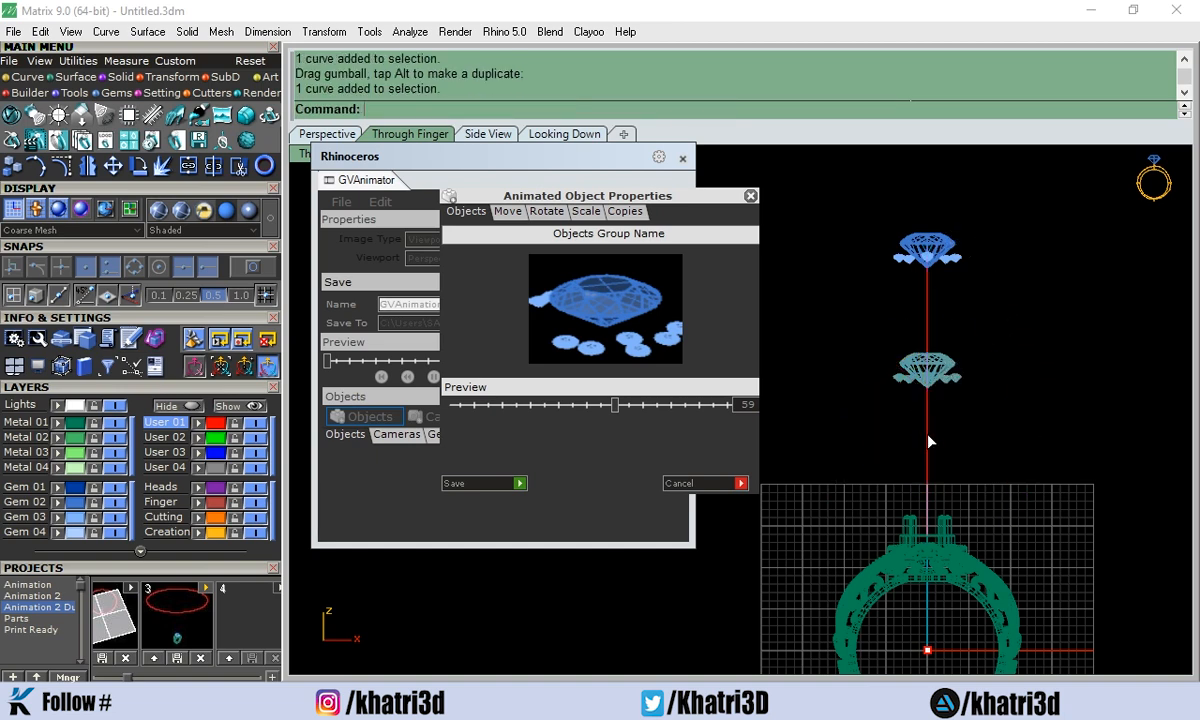
pyautogui.click(507, 212)
pyautogui.click(997, 318)
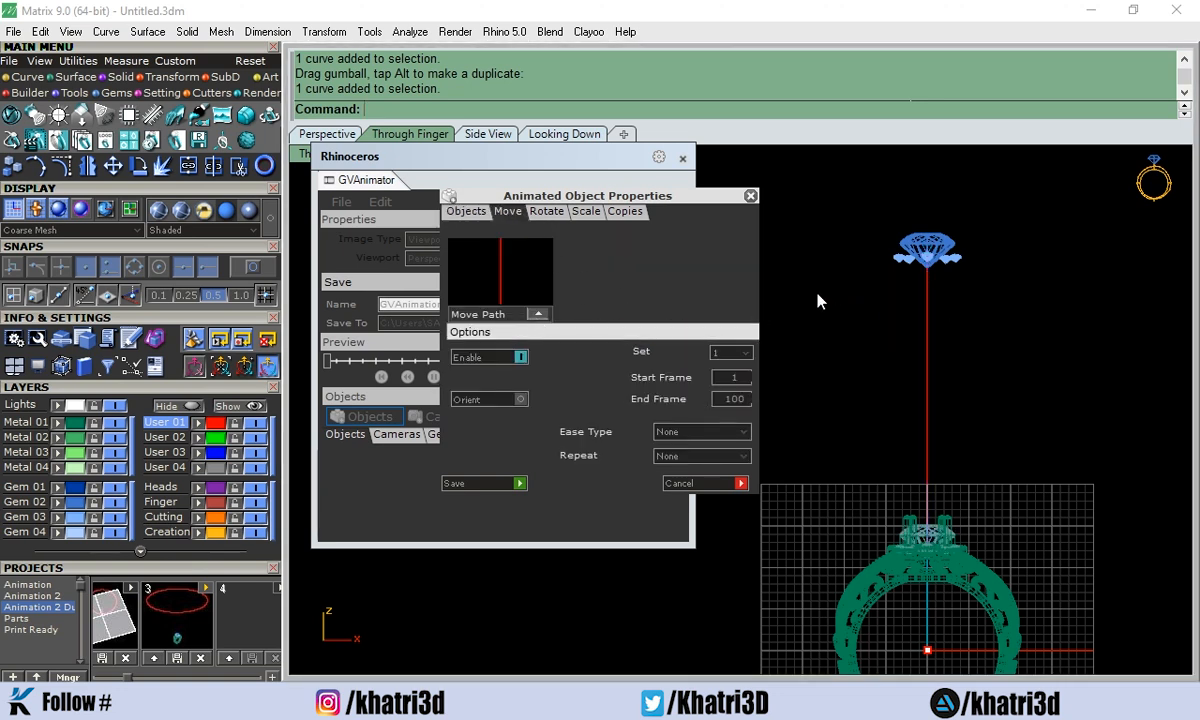
pyautogui.click(539, 315)
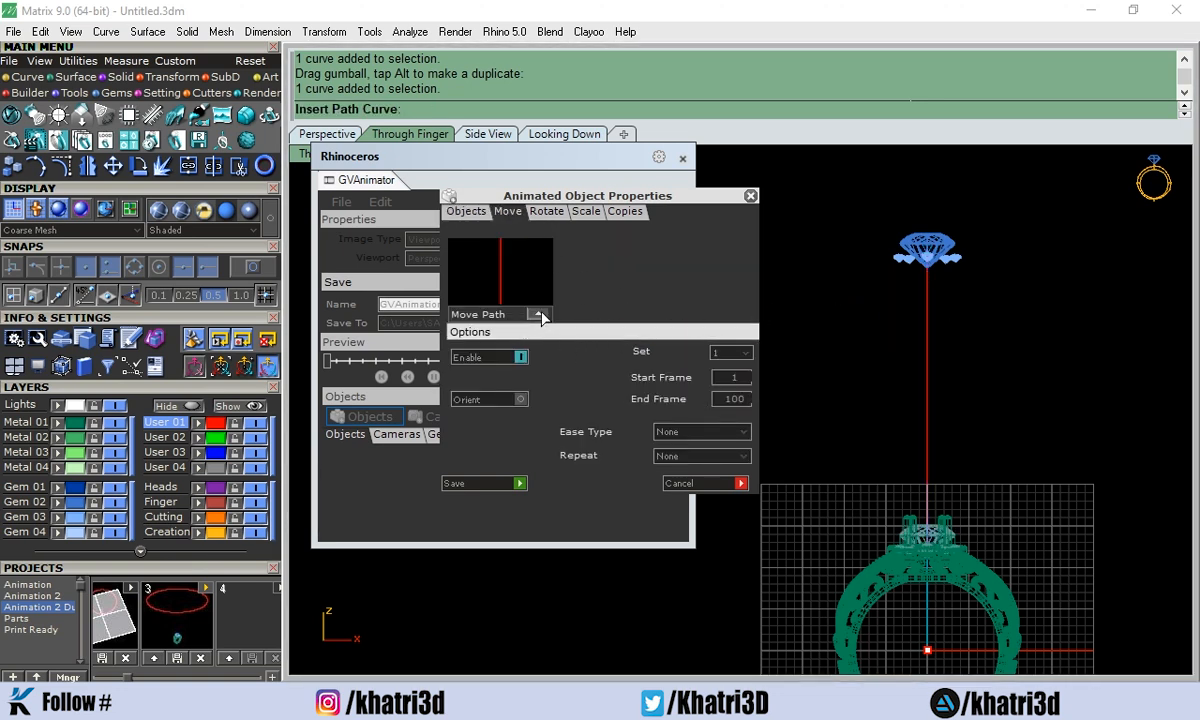
pyautogui.click(928, 395)
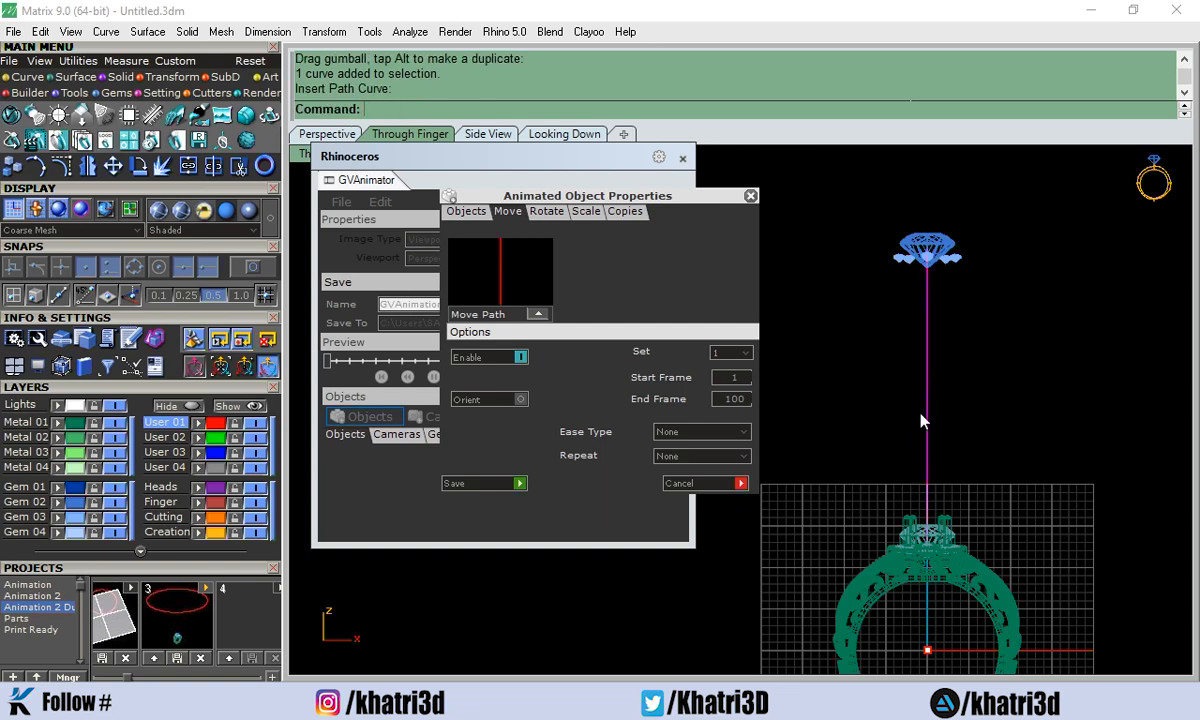
# Preview the gems' movement up to frame 100 and check their seating in the ring head in the Through Finger view.
pyautogui.scroll(2, 921, 420)
pyautogui.click(462, 211)
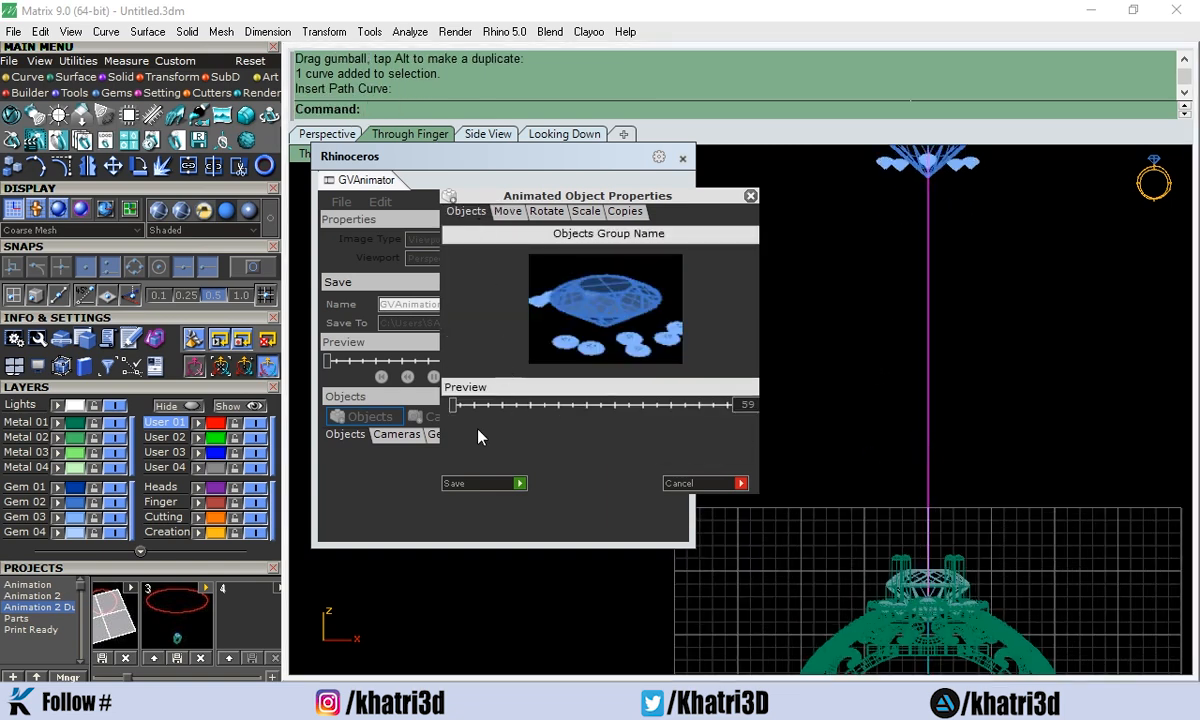
pyautogui.moveTo(455, 413); pyautogui.dragTo(738, 414)
pyautogui.scroll(5, 945, 625)
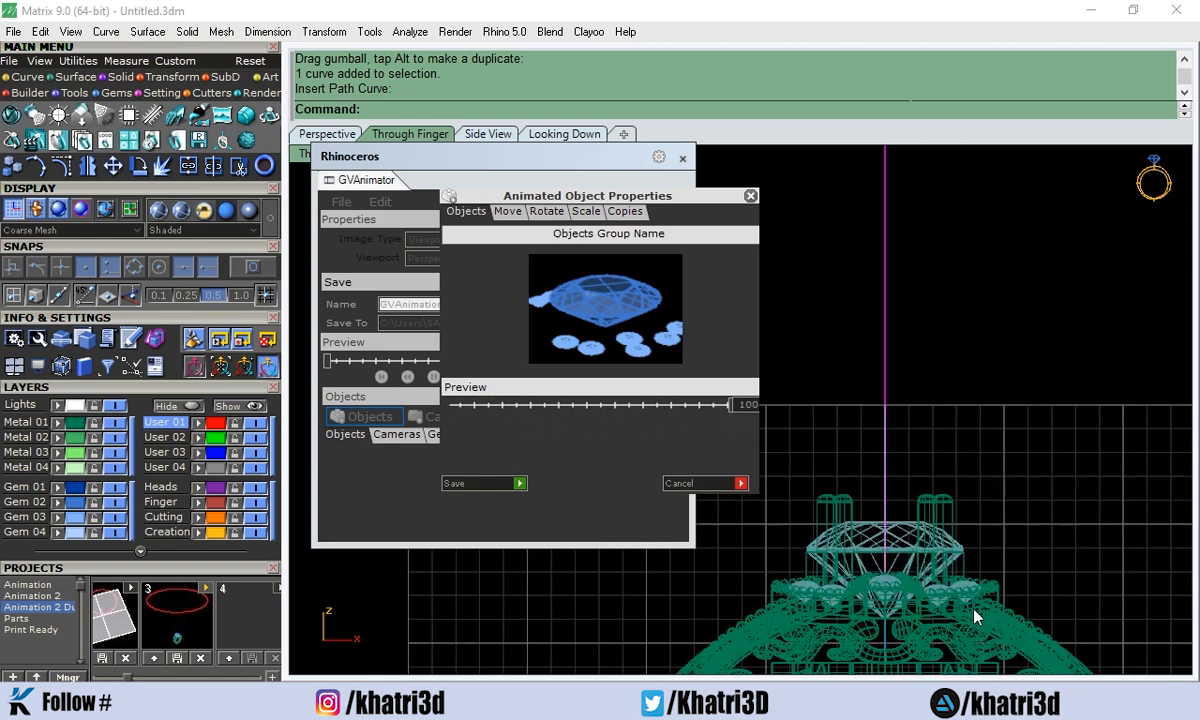
pyautogui.scroll(5, 937, 470)
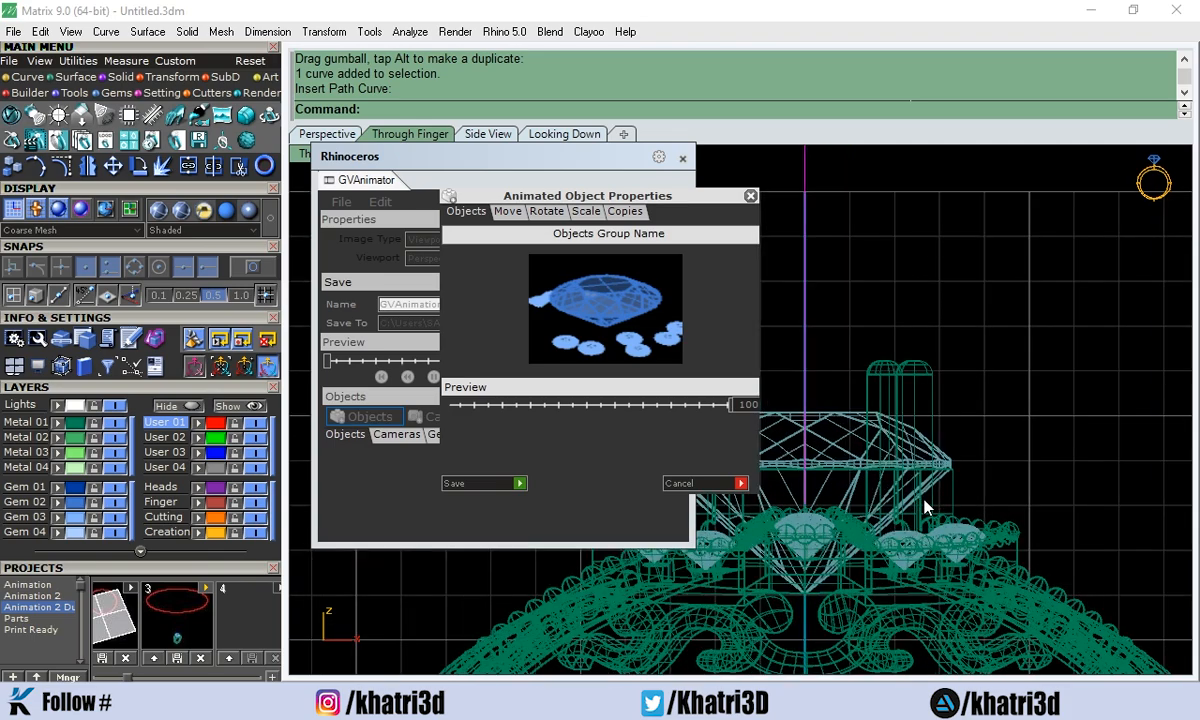
pyautogui.scroll(3, 975, 380)
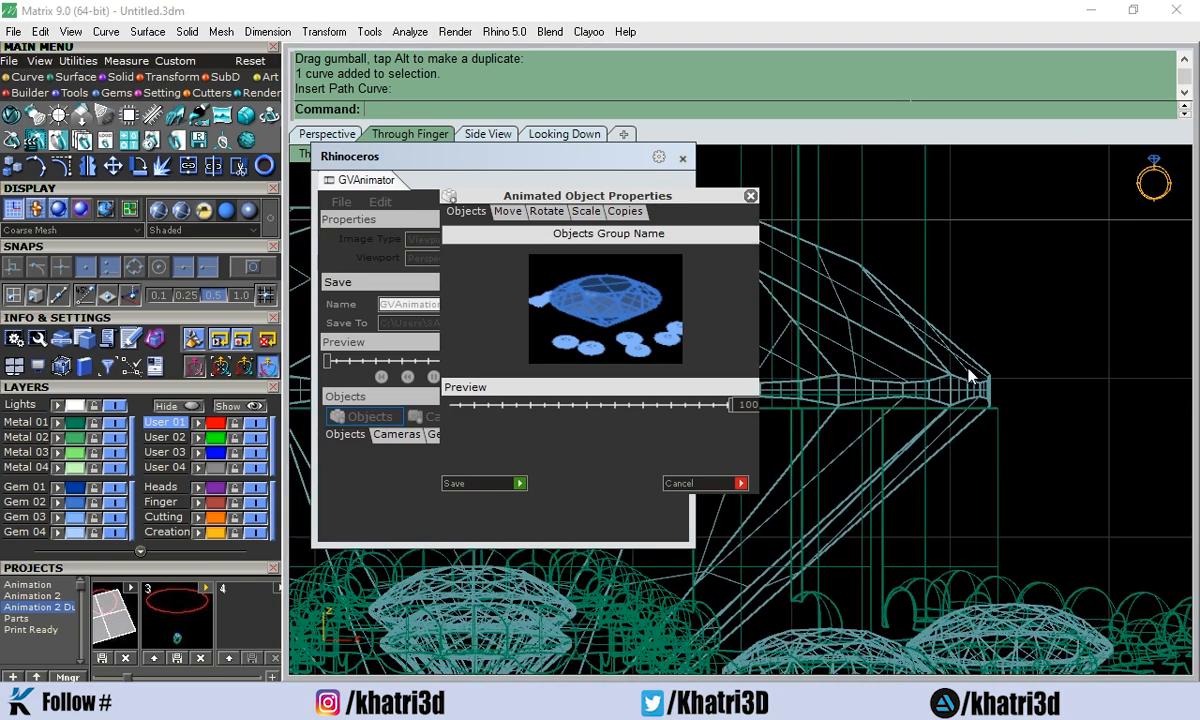
pyautogui.scroll(-3, 993, 433)
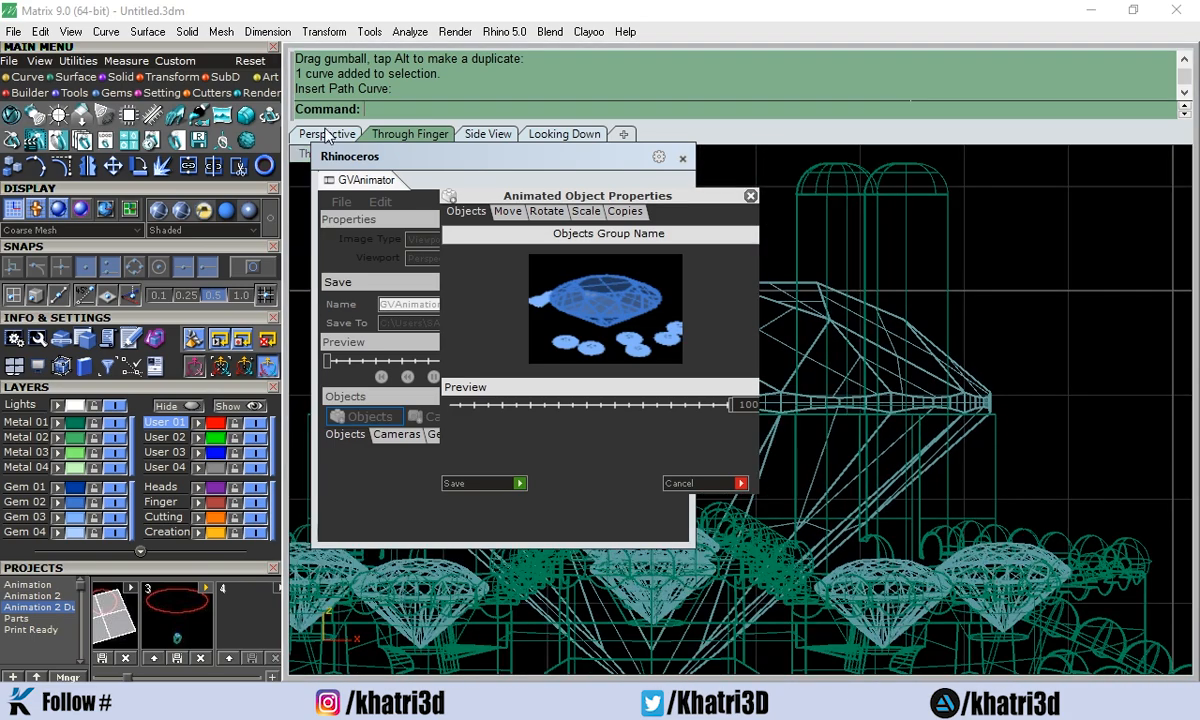
# Inspect the small gems and the center stone in their settings from several angles in the Perspective view.
pyautogui.click(327, 133)
pyautogui.moveTo(1042, 432); pyautogui.dragTo(1031, 518, button='right')
pyautogui.scroll(4, 988, 540)
pyautogui.scroll(2, 855, 460)
pyautogui.scroll(2, 855, 457)
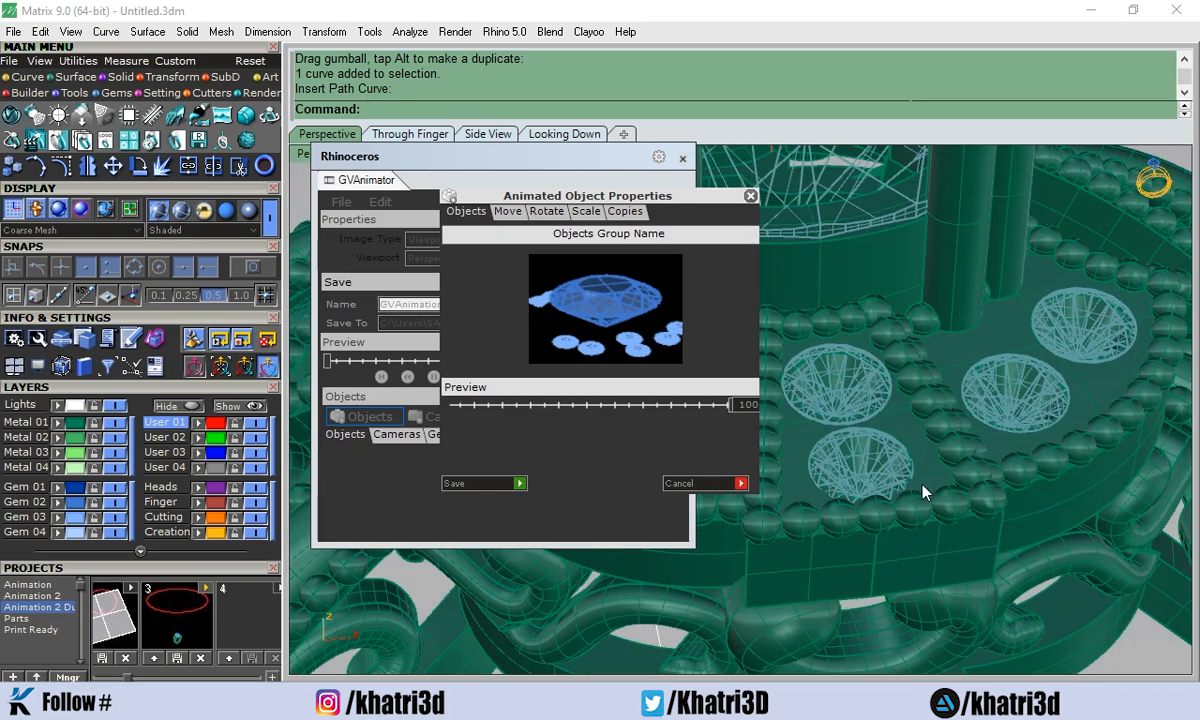
pyautogui.scroll(2, 923, 465)
pyautogui.moveTo(924, 465); pyautogui.dragTo(978, 256, button='right')
pyautogui.scroll(-4, 932, 443)
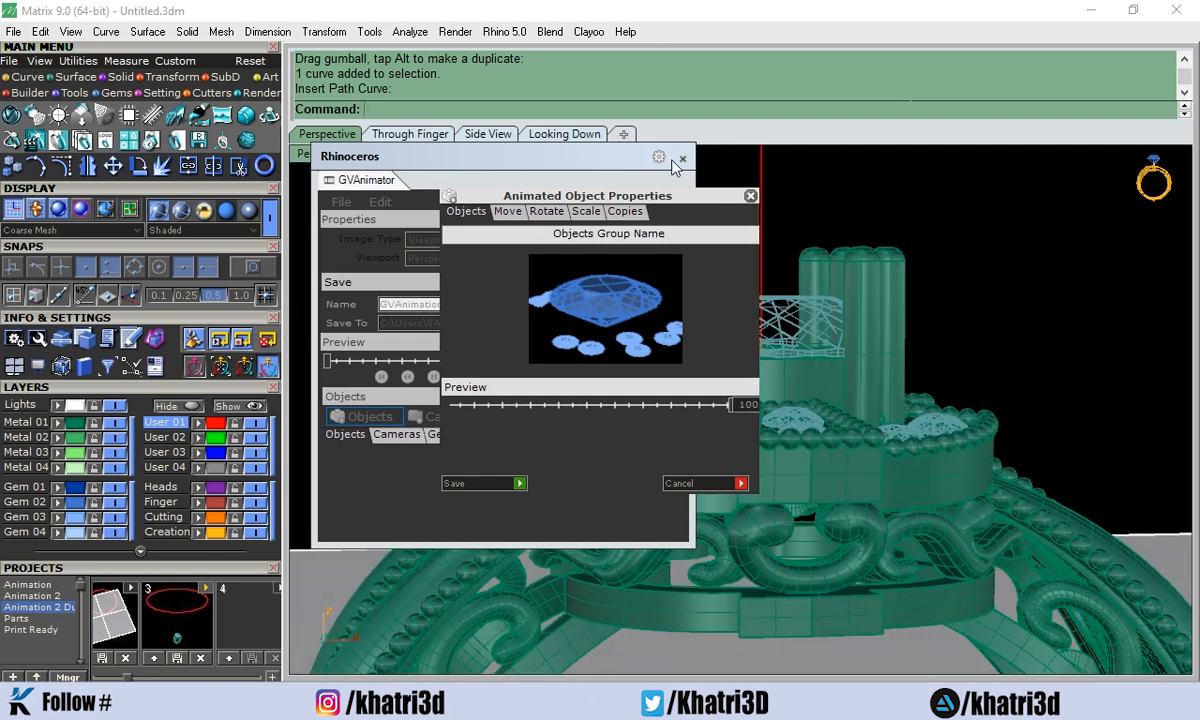
pyautogui.scroll(-4, 915, 195)
pyautogui.moveTo(977, 304); pyautogui.dragTo(940, 298, button='right')
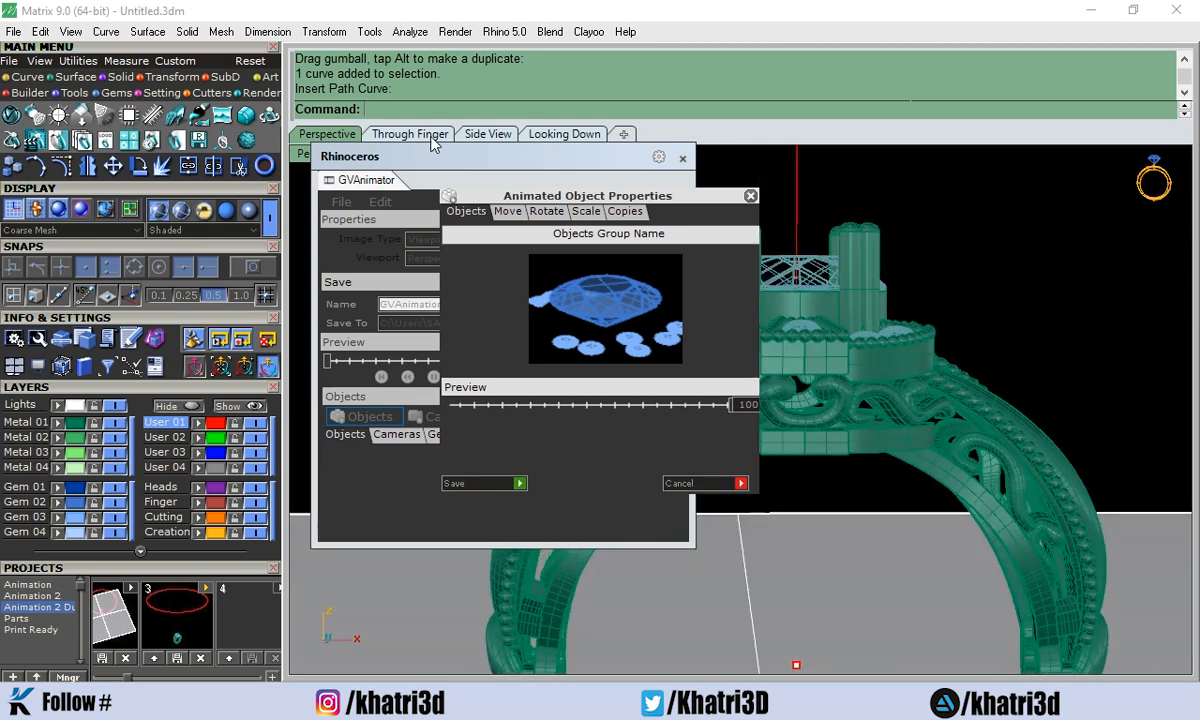
# Examine how the center stone and small gems sit in the ring head around the vertical path line in the Through Finger view.
pyautogui.click(433, 138)
pyautogui.scroll(-4, 855, 440)
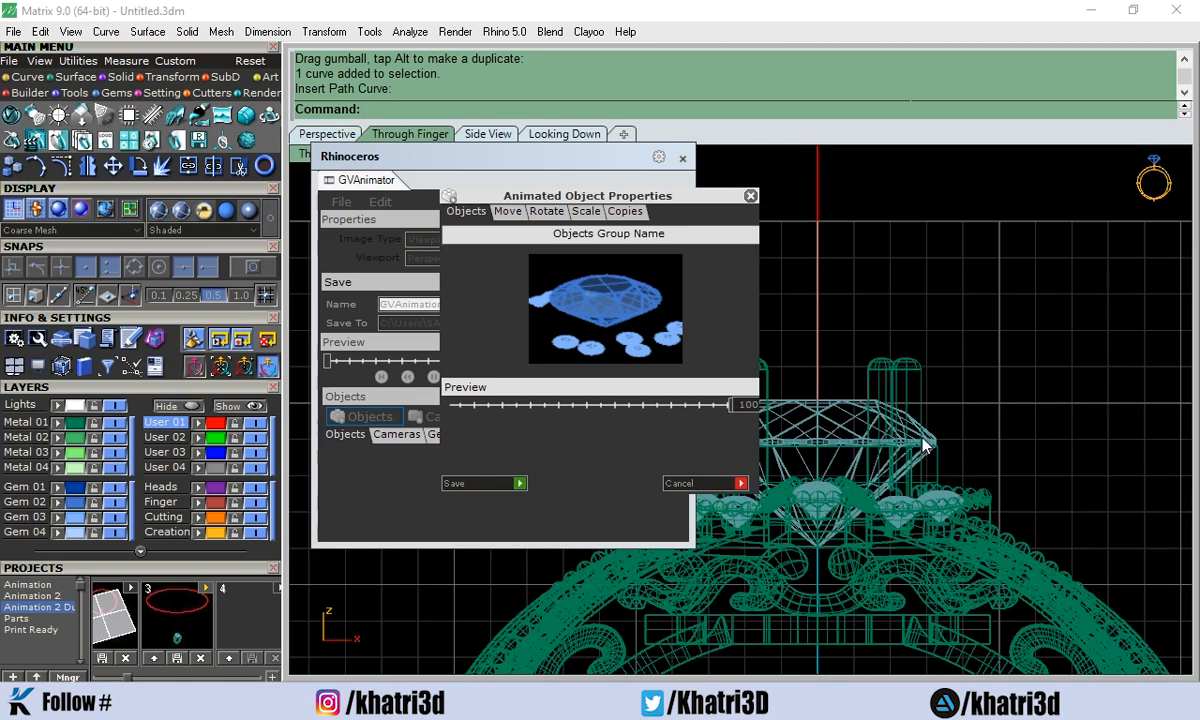
pyautogui.scroll(3, 1021, 418)
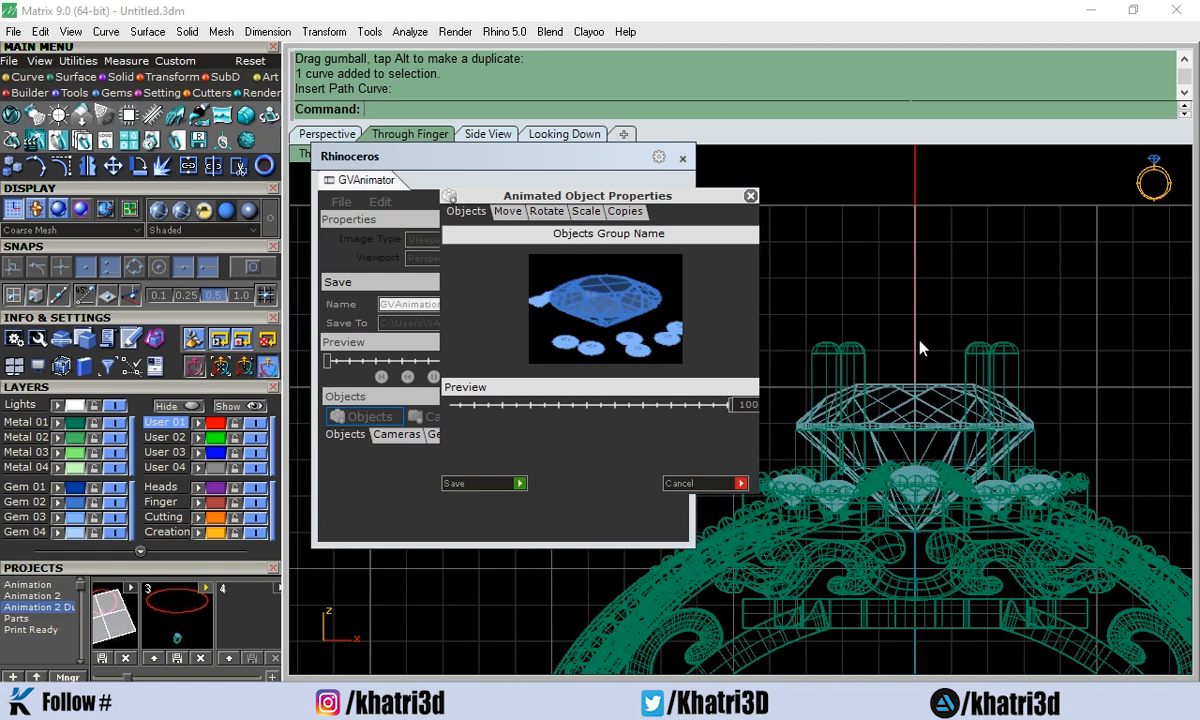
pyautogui.click(918, 347)
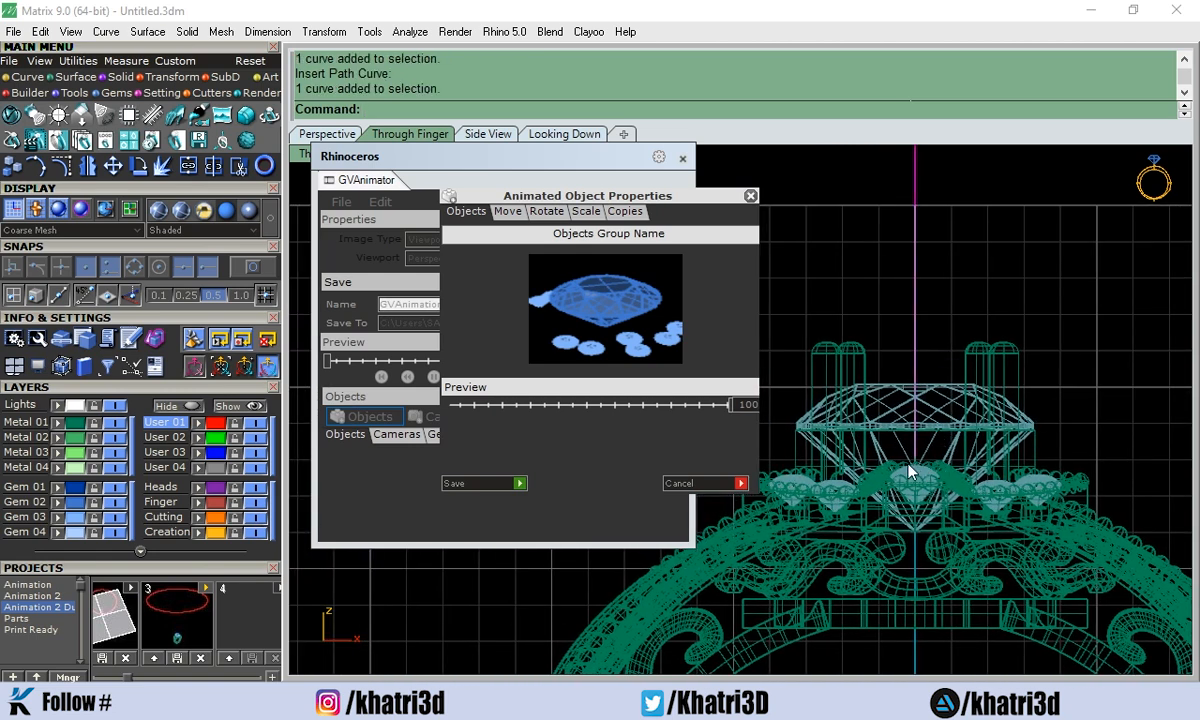
pyautogui.scroll(-2, 916, 483)
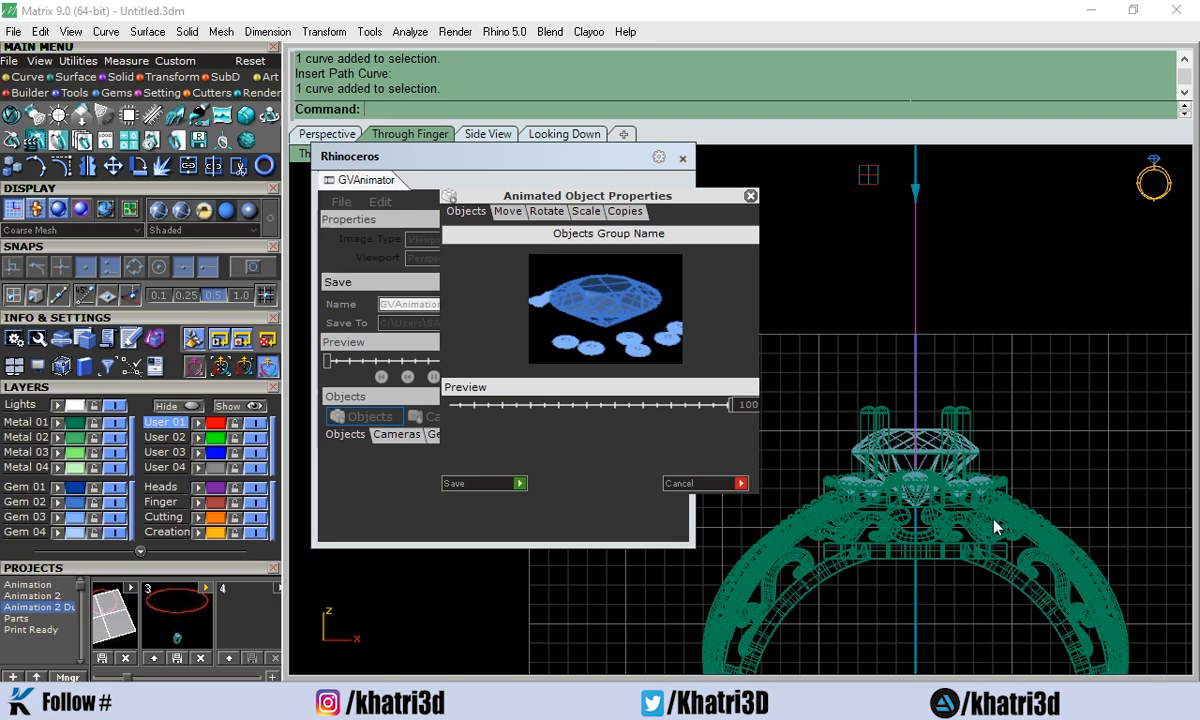
pyautogui.scroll(3, 944, 492)
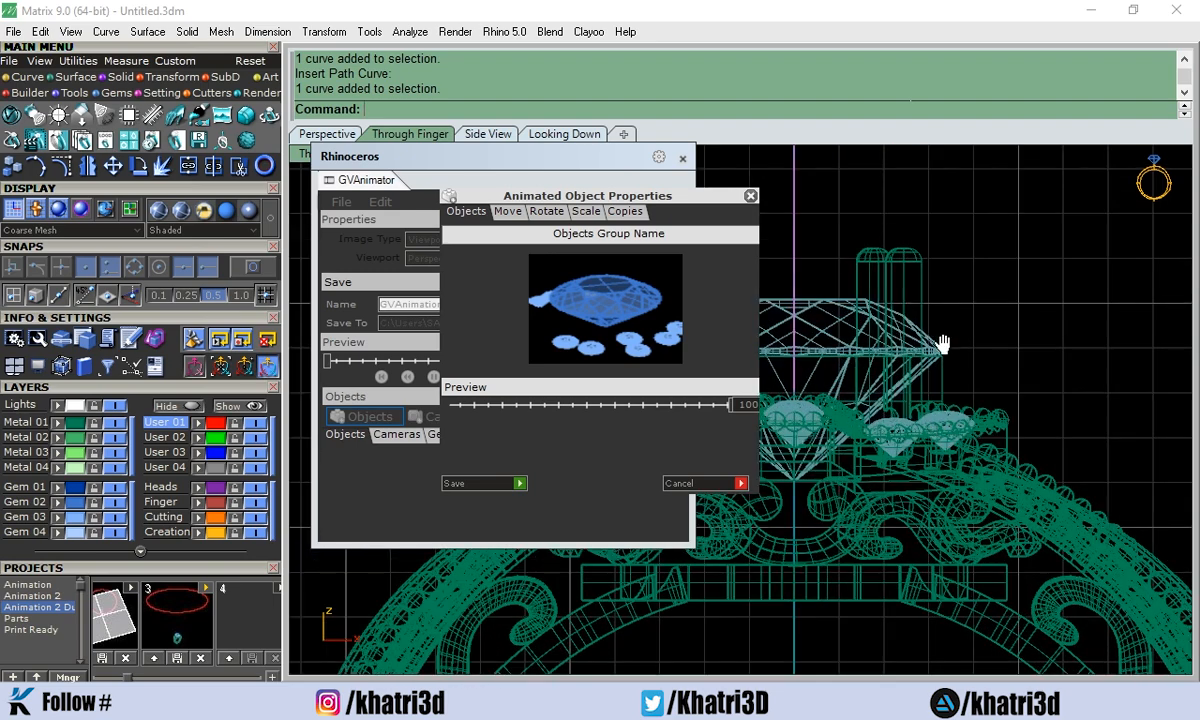
pyautogui.scroll(4, 930, 450)
pyautogui.scroll(4, 923, 471)
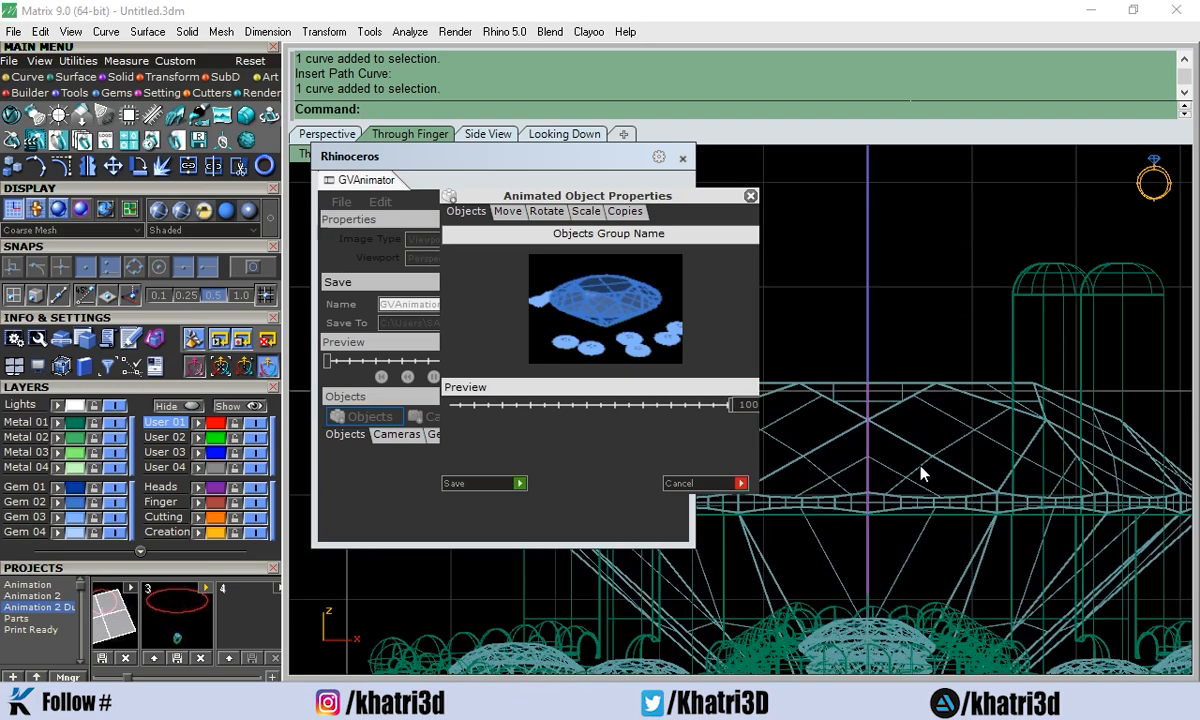
pyautogui.scroll(-4, 920, 476)
pyautogui.scroll(-6, 923, 471)
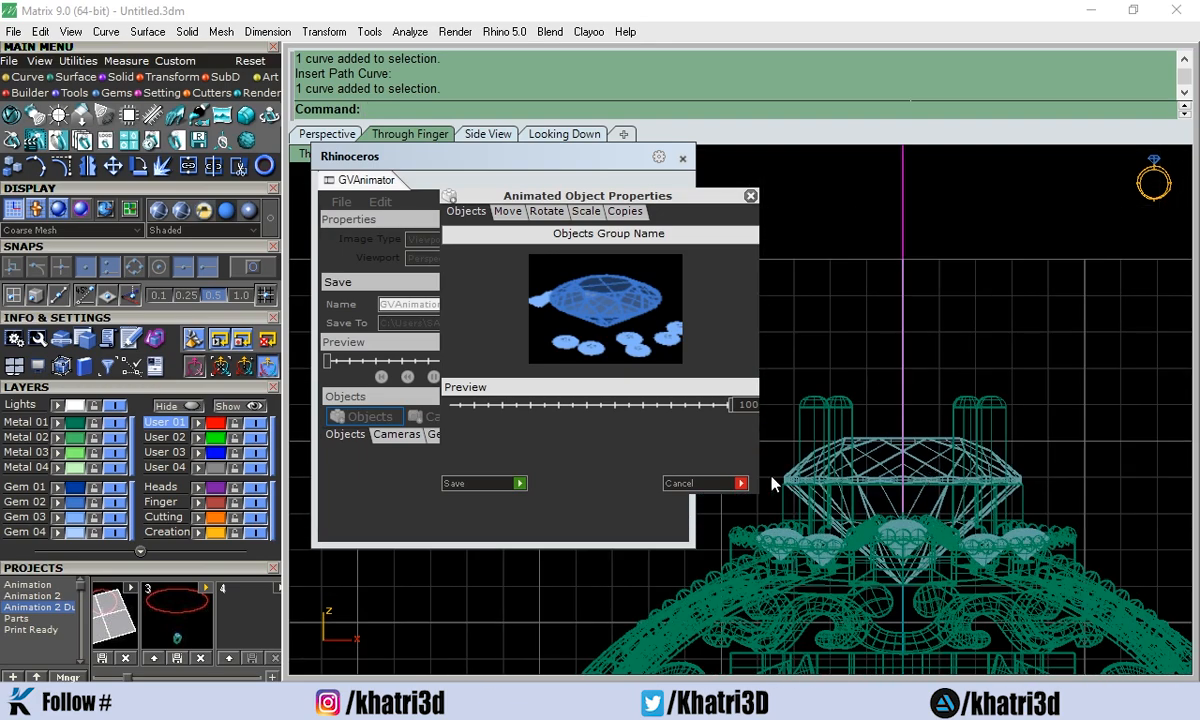
pyautogui.scroll(4, 890, 532)
pyautogui.scroll(2, 895, 520)
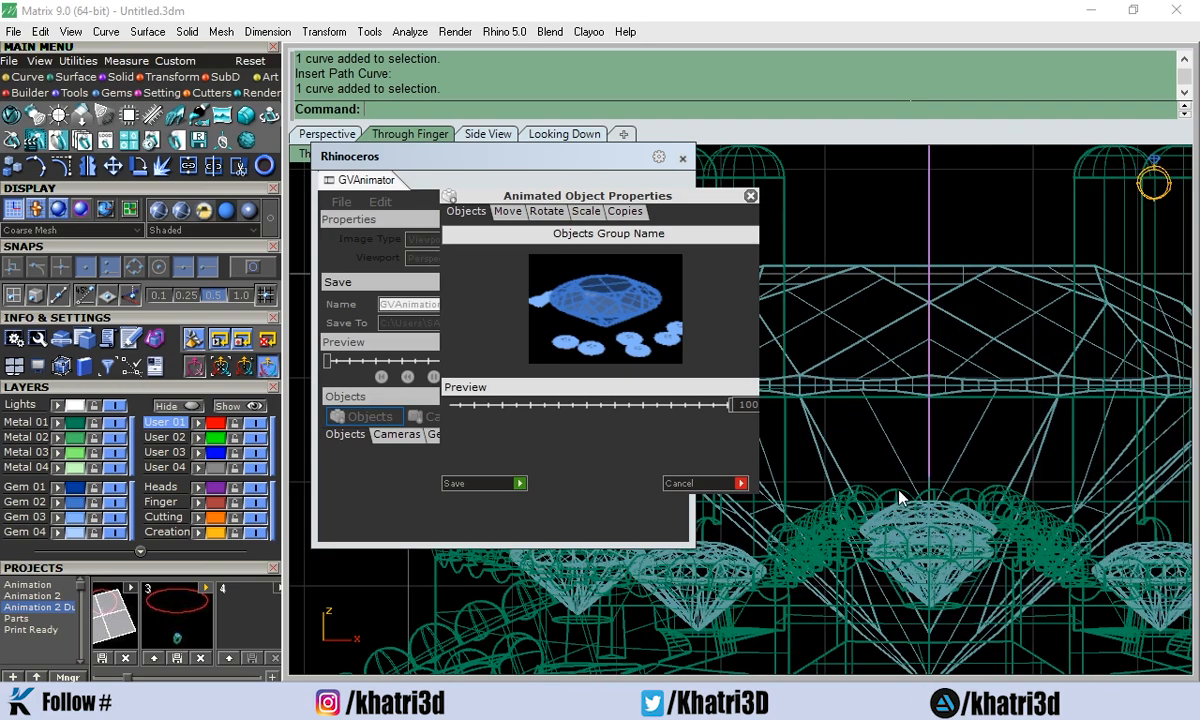
# Select the vertical path line and compare its position with the gems' seating in the Through Finger and Perspective views.
pyautogui.click(926, 298)
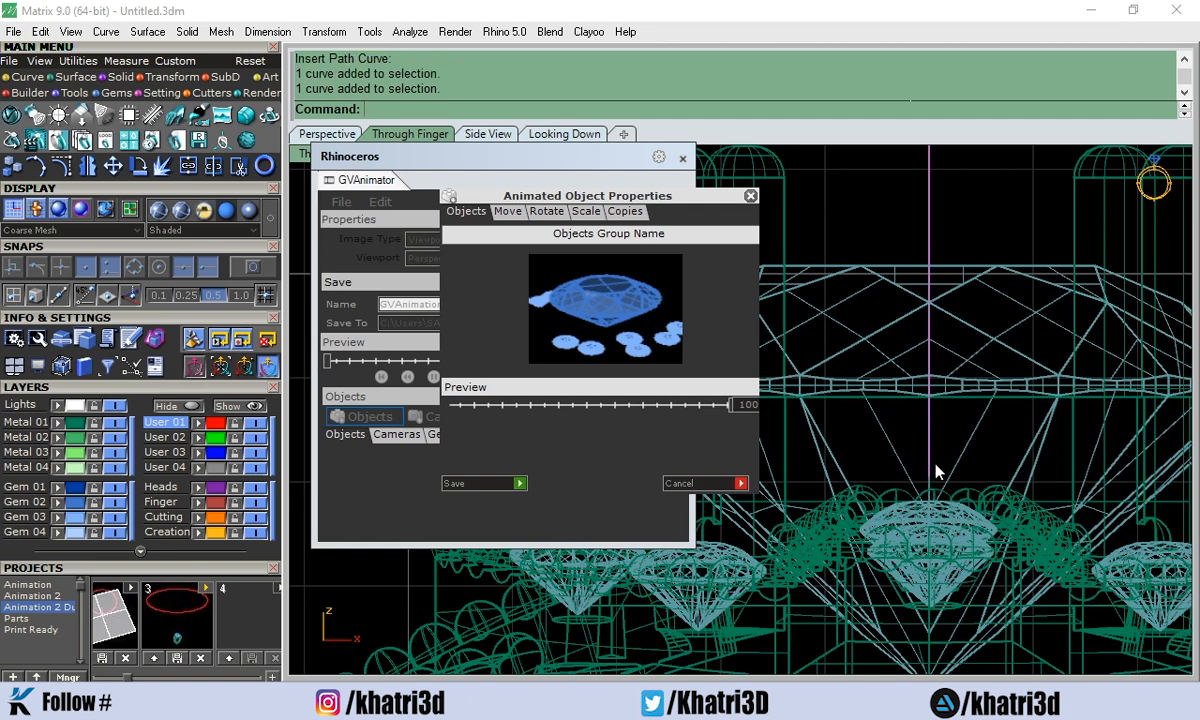
pyautogui.scroll(-4, 955, 349)
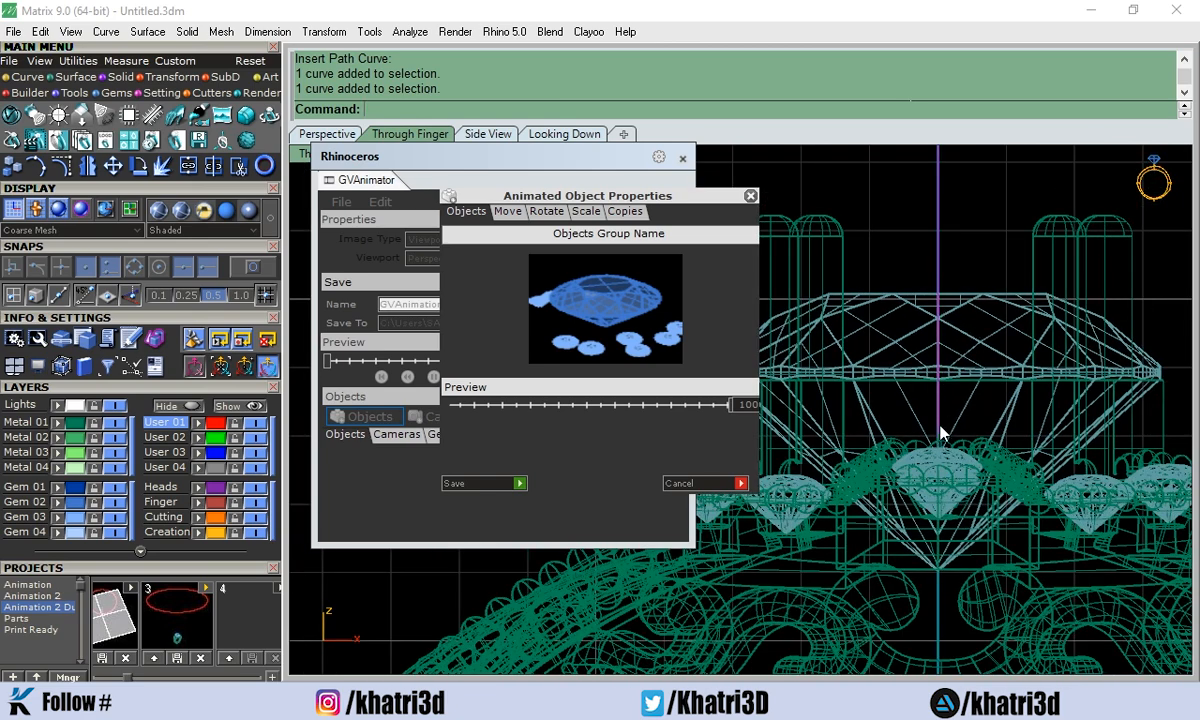
pyautogui.scroll(-5, 950, 415)
pyautogui.moveTo(987, 336); pyautogui.dragTo(931, 646, button='right')
pyautogui.scroll(-4, 909, 532)
pyautogui.scroll(5, 912, 520)
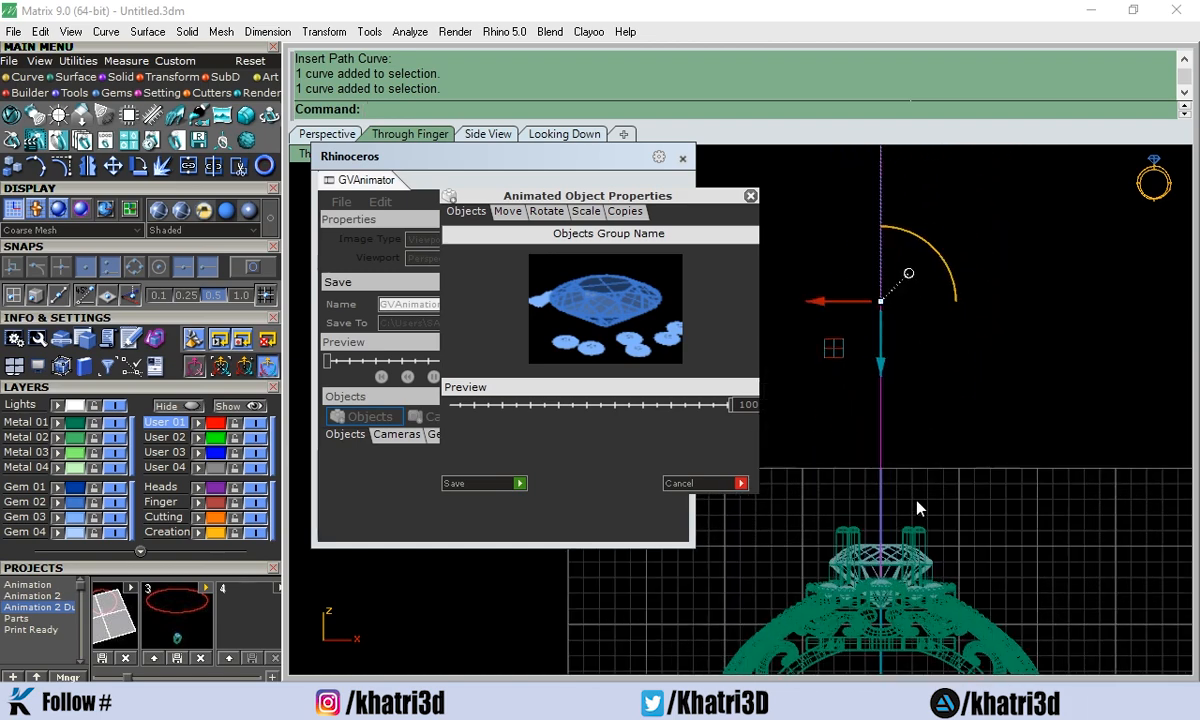
pyautogui.click(346, 136)
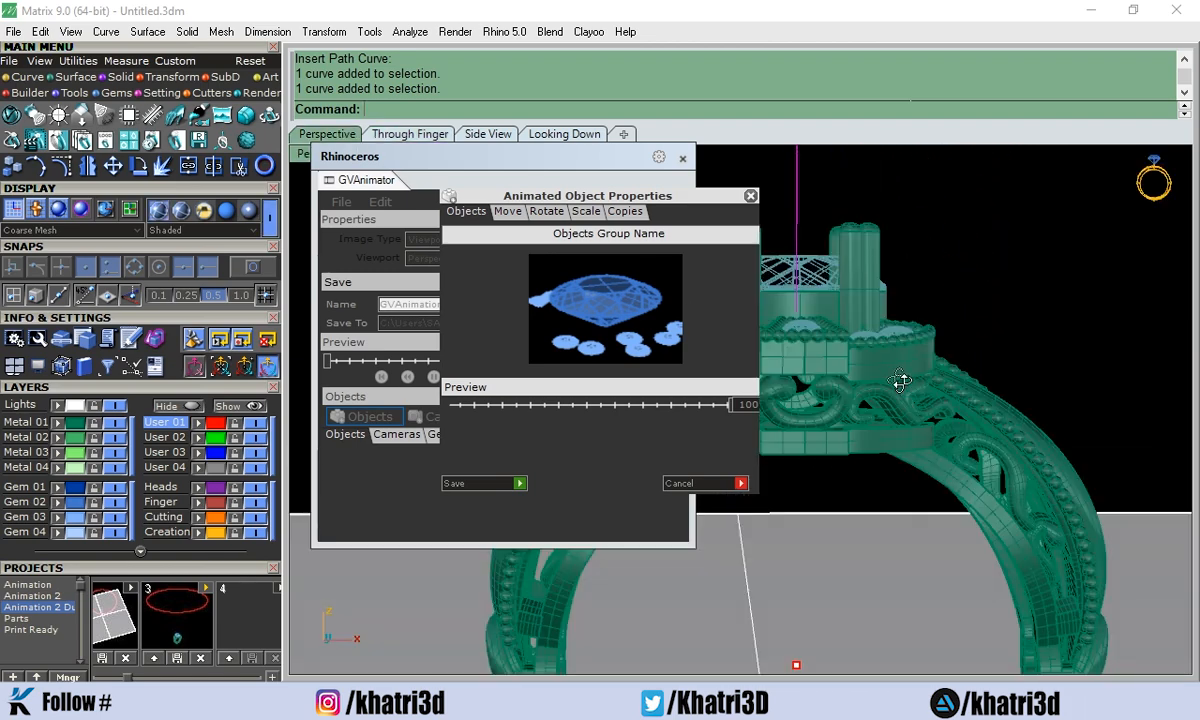
pyautogui.moveTo(900, 381); pyautogui.dragTo(764, 306, button='right')
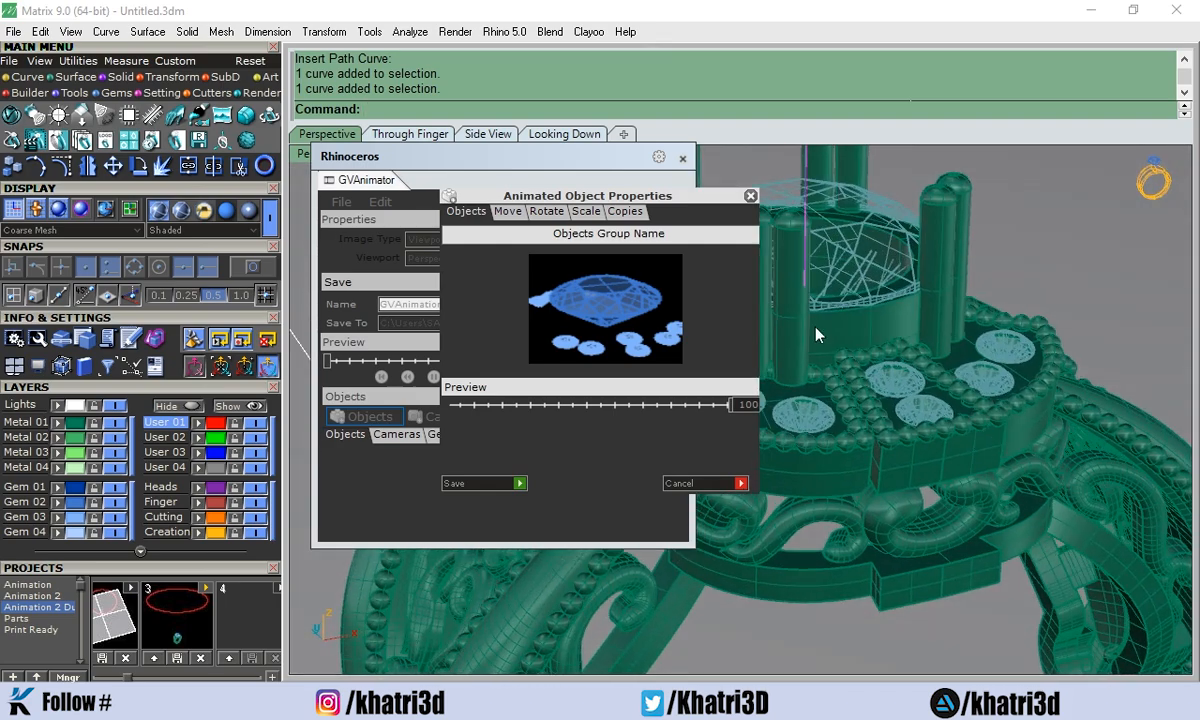
pyautogui.click(410, 134)
pyautogui.scroll(5, 857, 586)
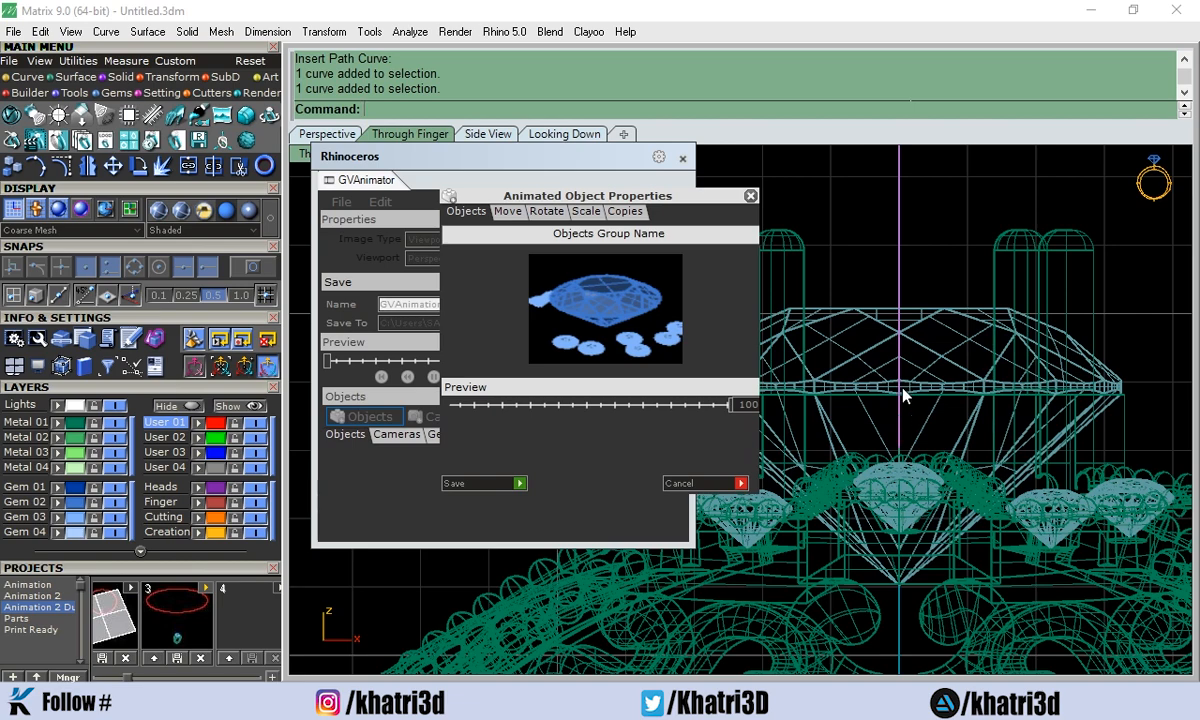
pyautogui.scroll(-3, 890, 235)
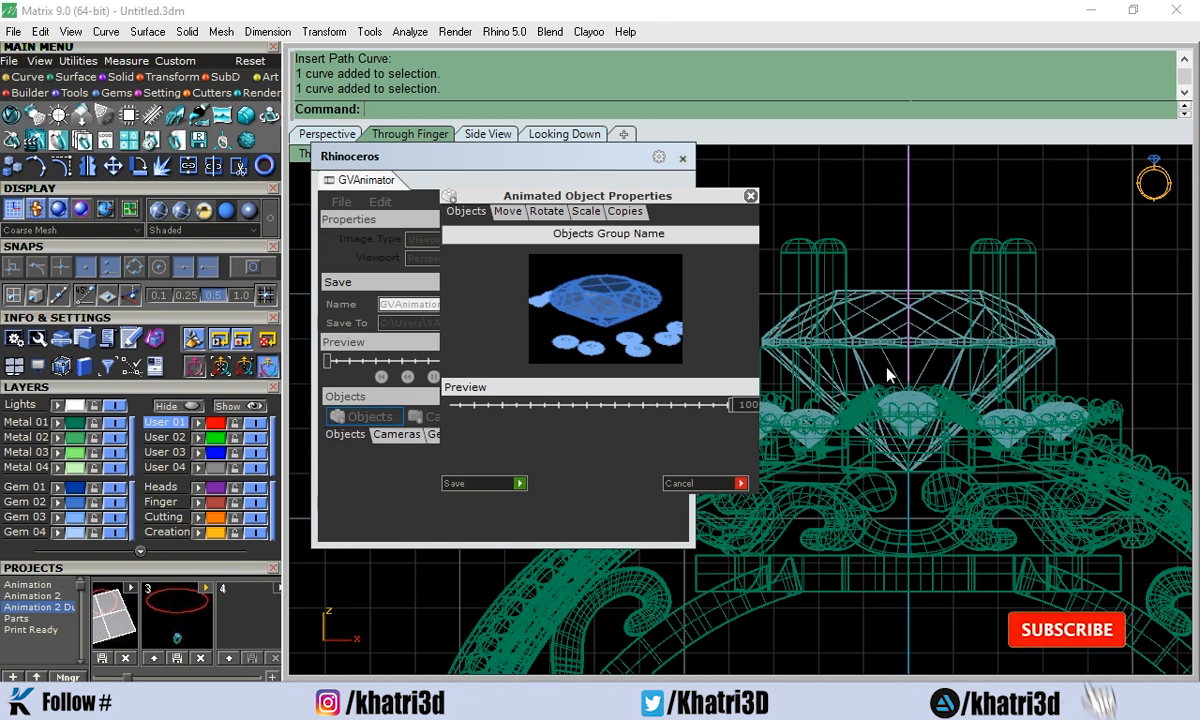
# Check the gems' move path, preview their movement up to frame 100, and save the animated object properties.
pyautogui.click(507, 213)
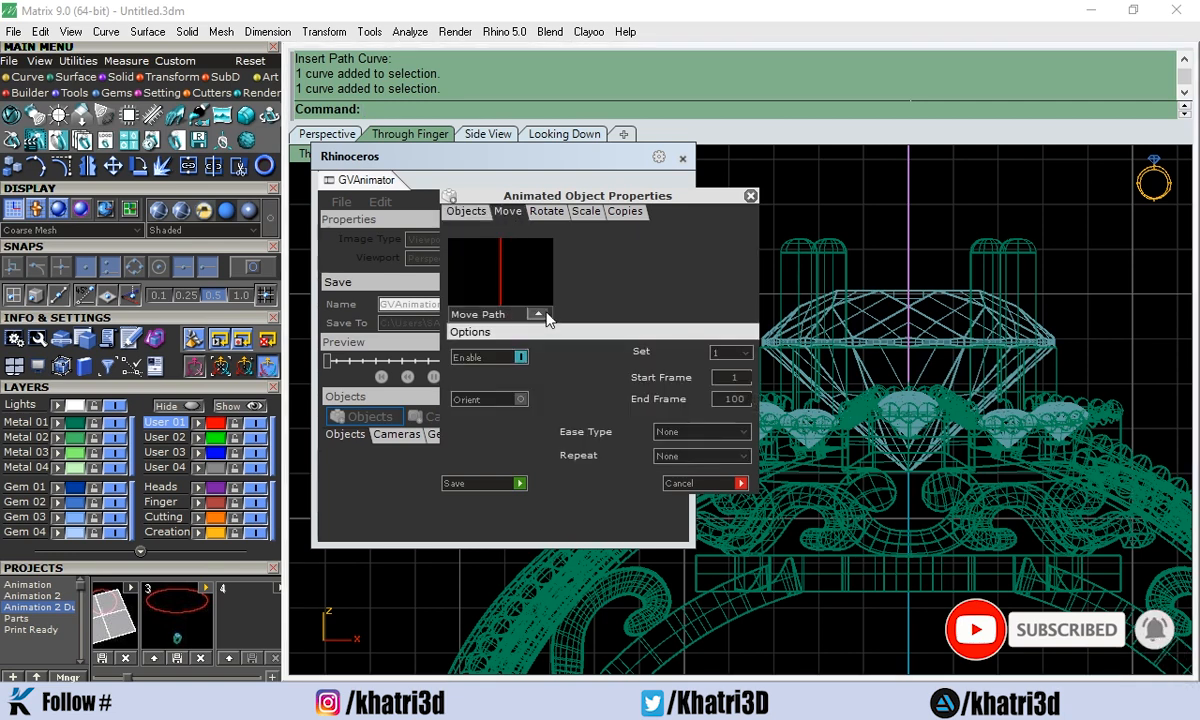
pyautogui.click(462, 210)
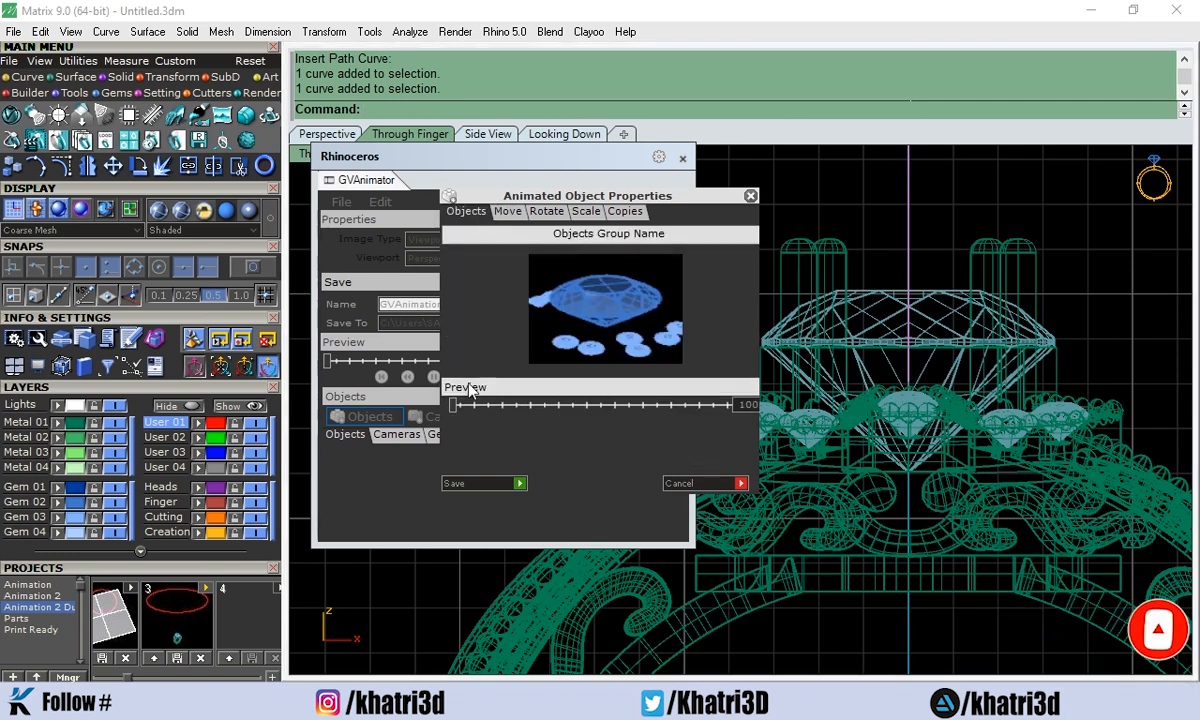
pyautogui.moveTo(452, 405); pyautogui.dragTo(754, 409)
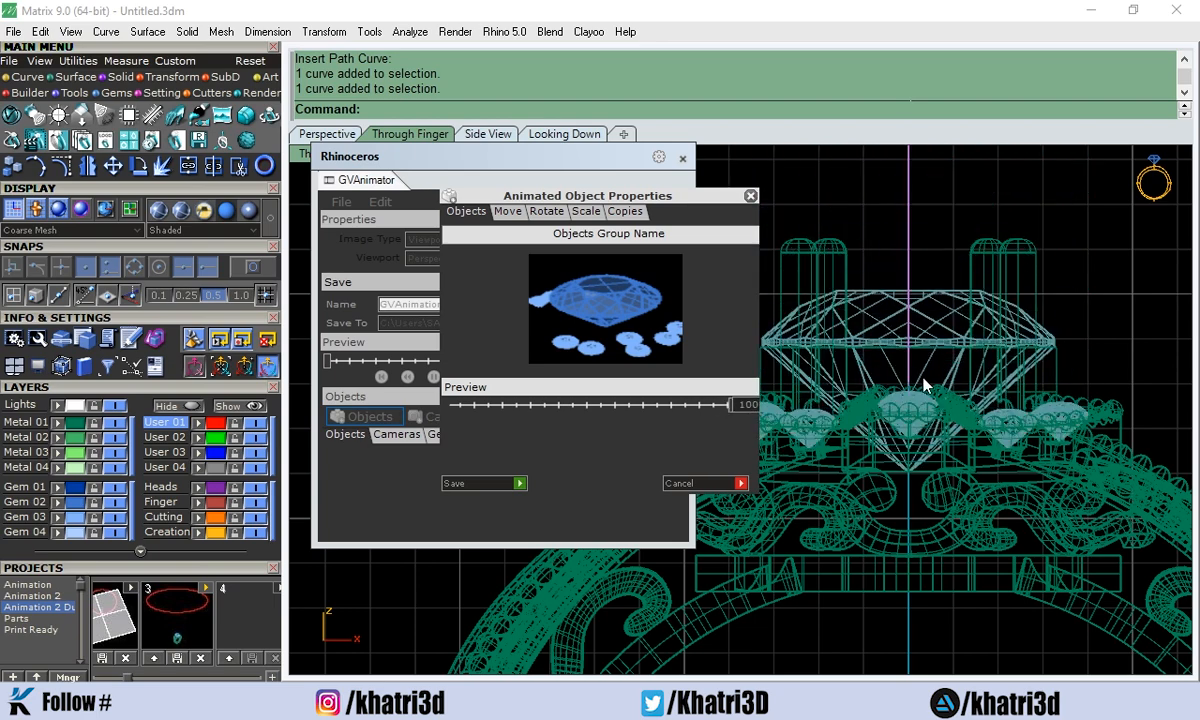
pyautogui.scroll(-1, 925, 395)
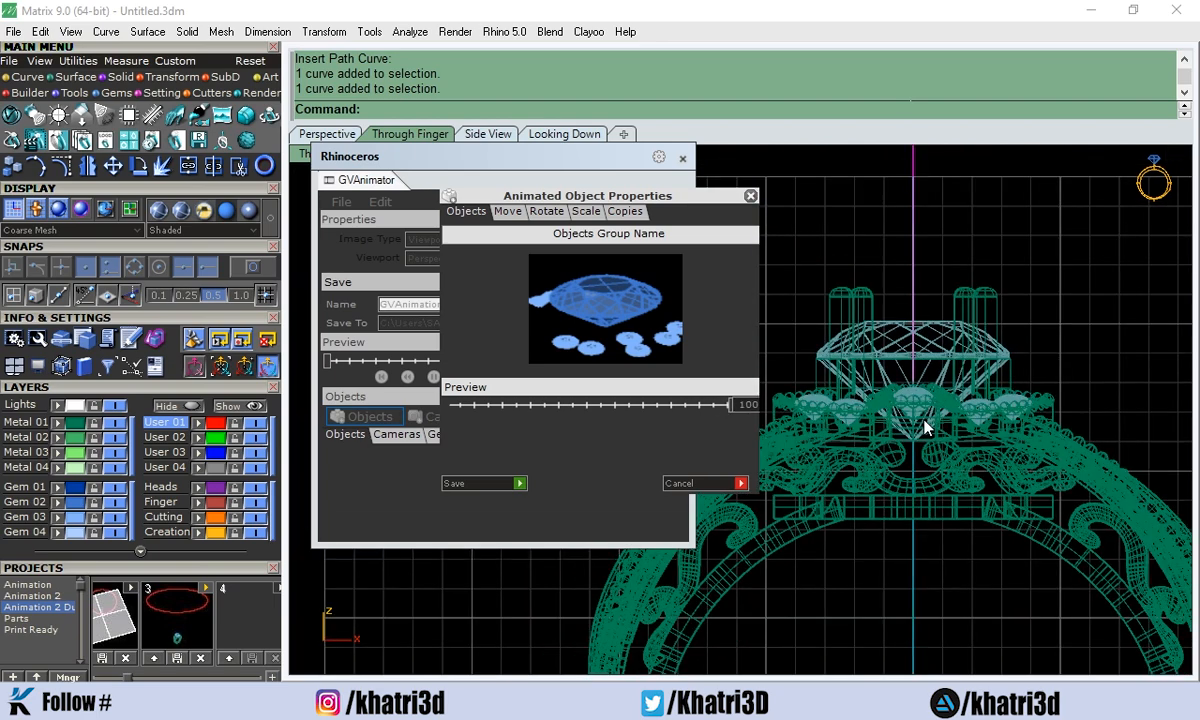
pyautogui.click(519, 485)
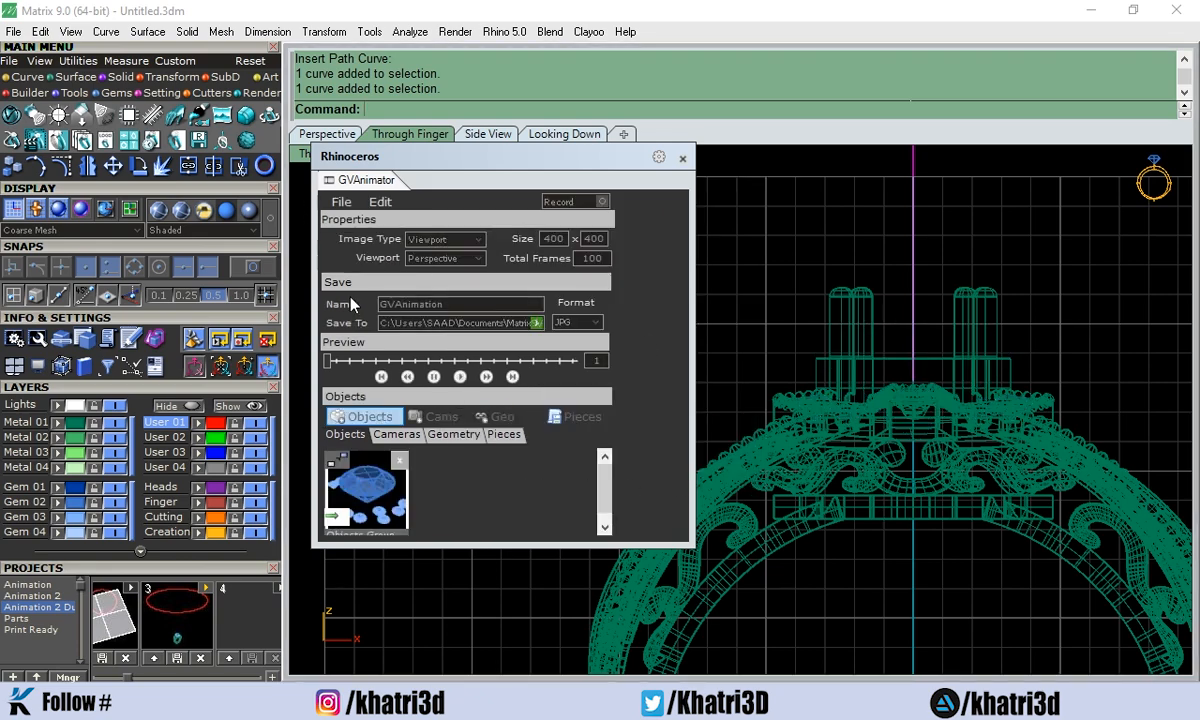
pyautogui.scroll(-2, 982, 400)
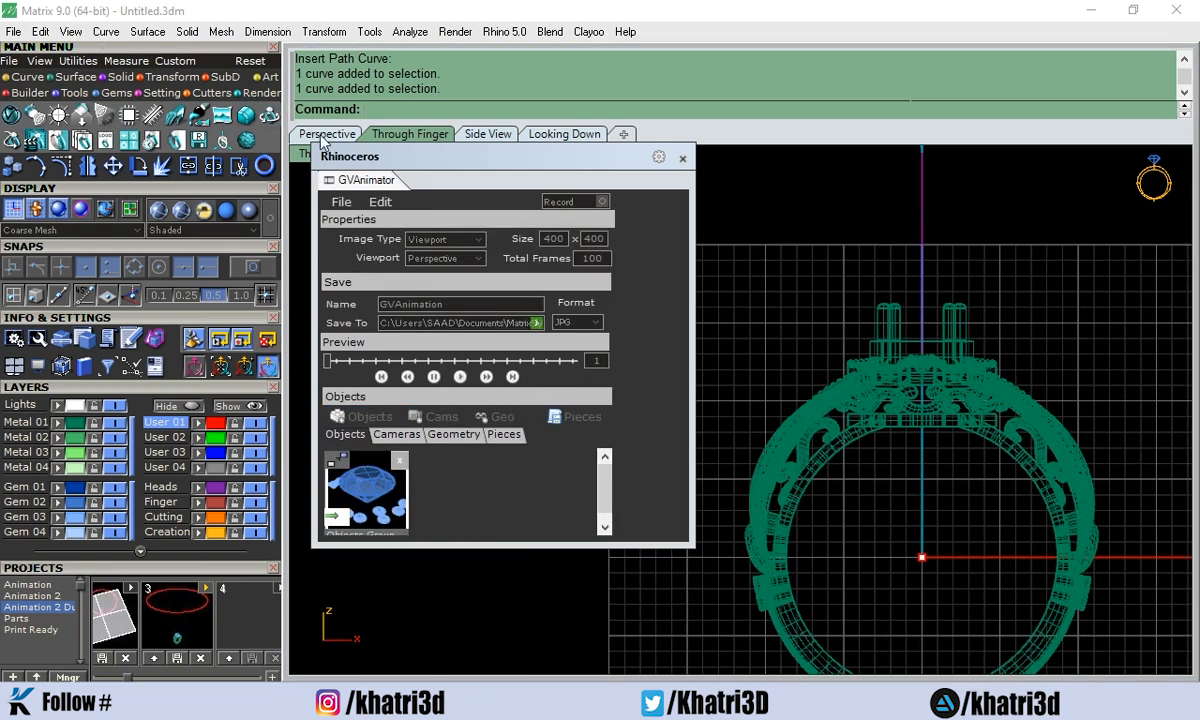
# Preview the complete camera and gem animation in the Perspective view up to frame 100.
pyautogui.click(317, 133)
pyautogui.scroll(-3, 767, 347)
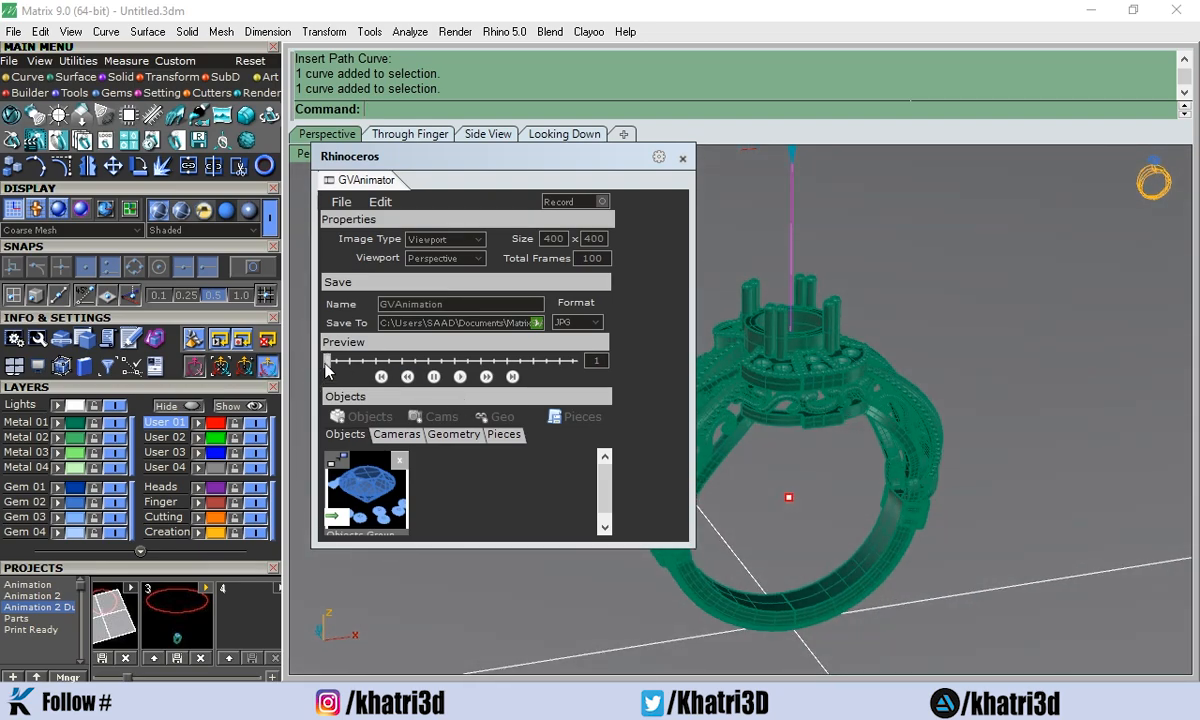
pyautogui.moveTo(327, 361); pyautogui.dragTo(646, 358)
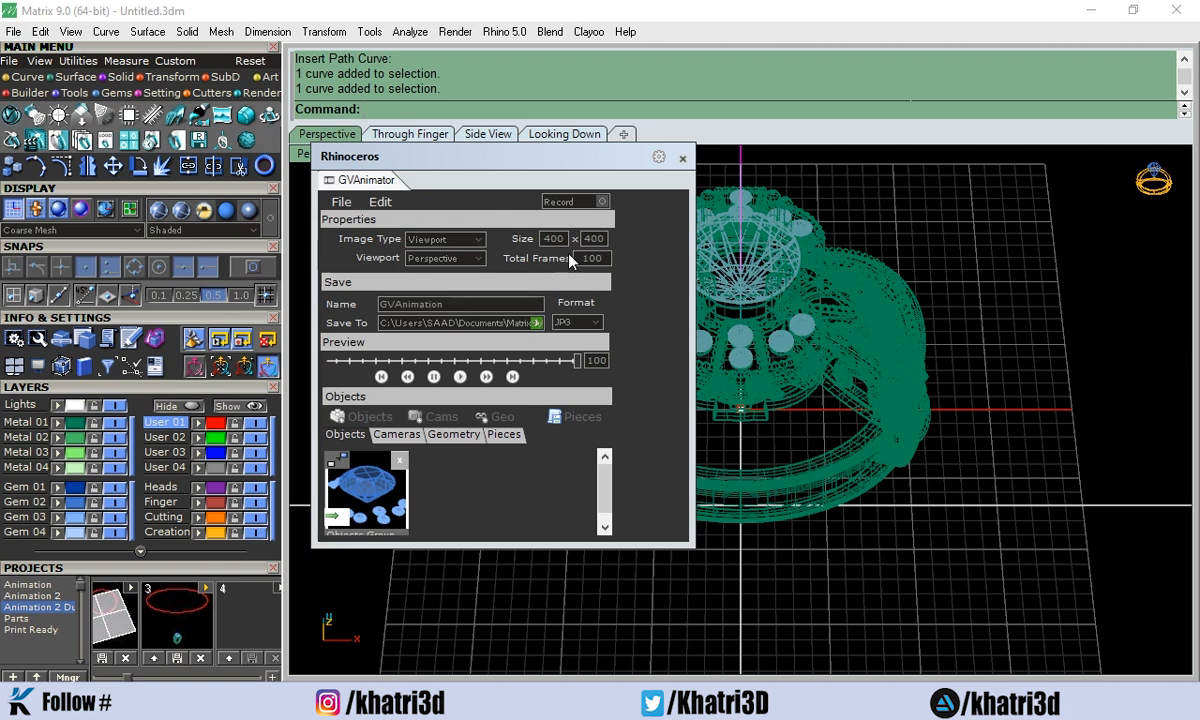
# Look up the V-Ray render resolution and set the animation's image size to 1280 x 960.
pyautogui.click(528, 226)
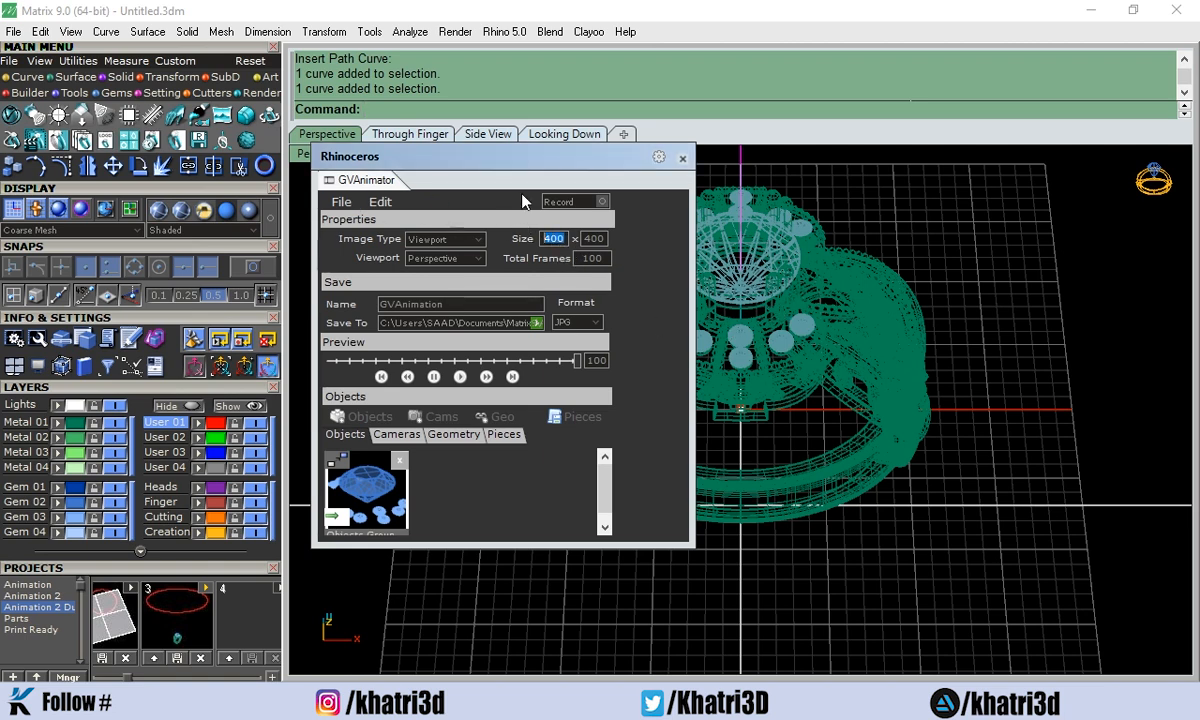
pyautogui.click(12, 114)
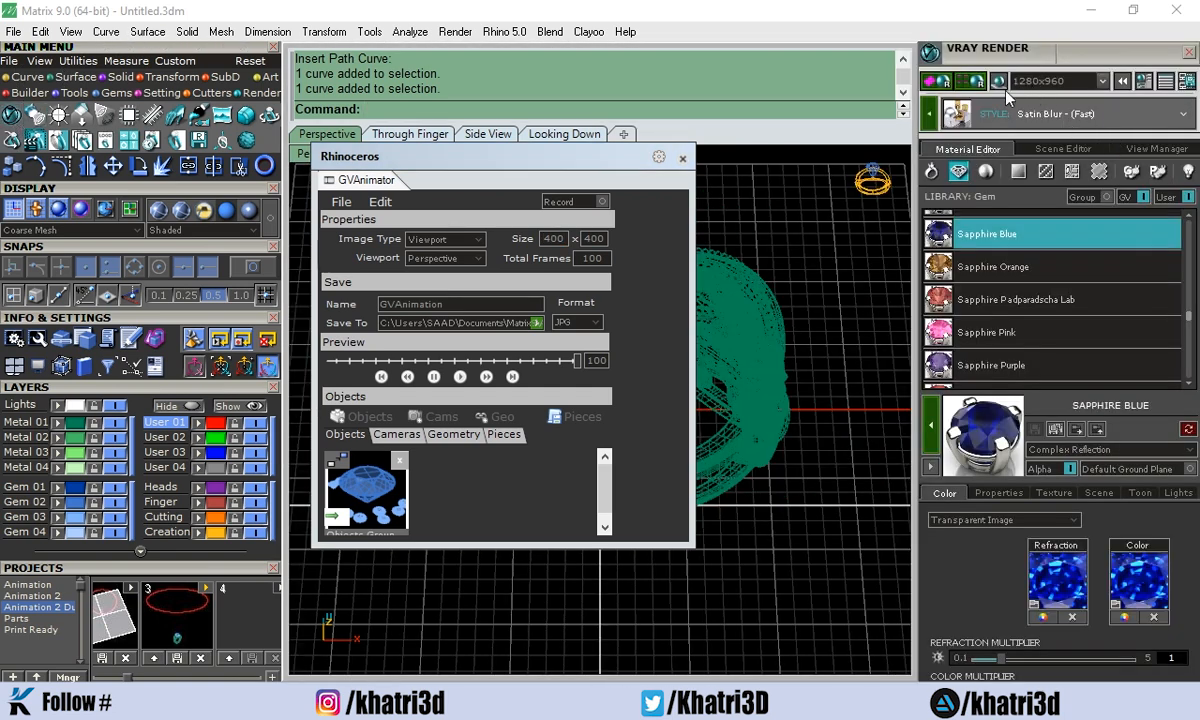
pyautogui.click(535, 238)
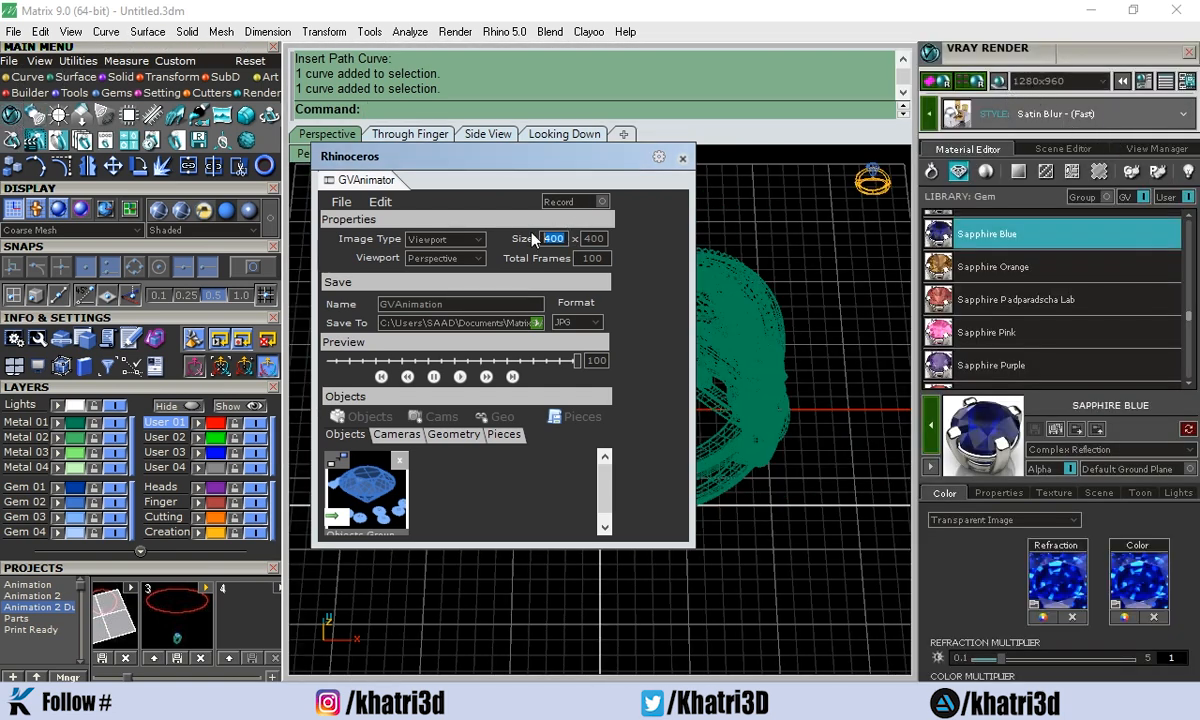
pyautogui.write('1280')
pyautogui.press('Tab')
pyautogui.write('560')
pyautogui.click(1187, 51)
# Set the Perspective viewport to Shaded display, reposition the animator window clear of the ring, and preview the animation's last frames.
pyautogui.moveTo(823, 393); pyautogui.dragTo(969, 323, button='right')
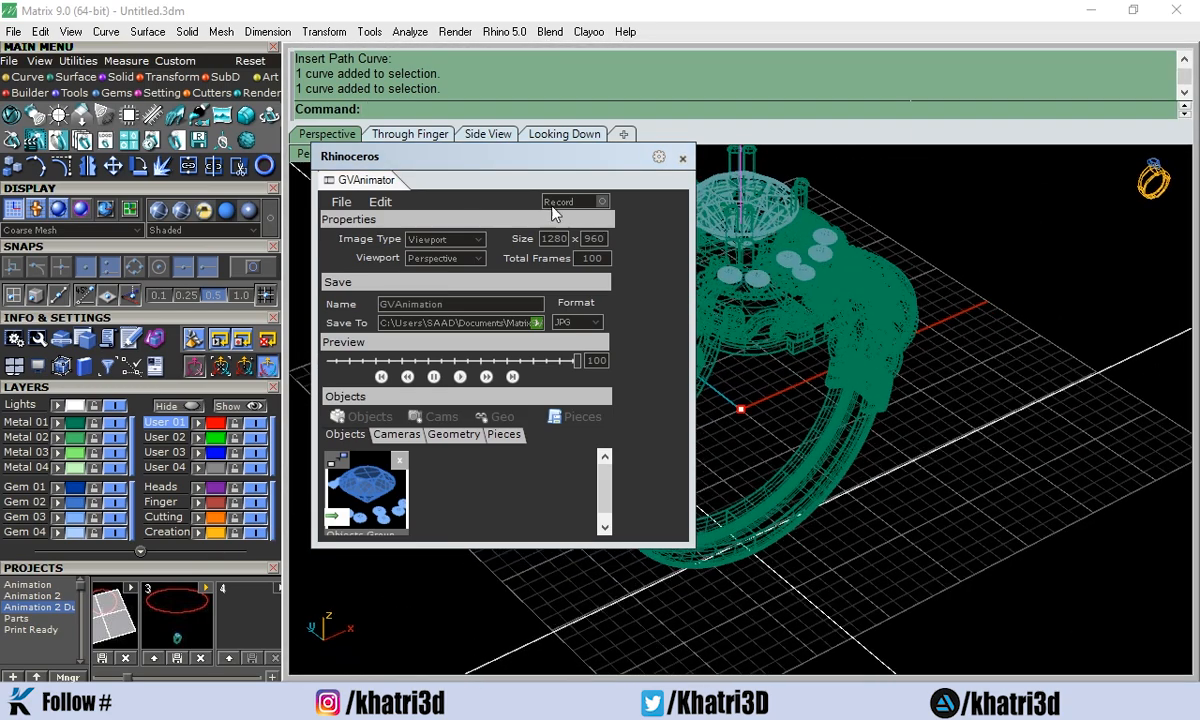
pyautogui.moveTo(470, 162); pyautogui.dragTo(688, 178)
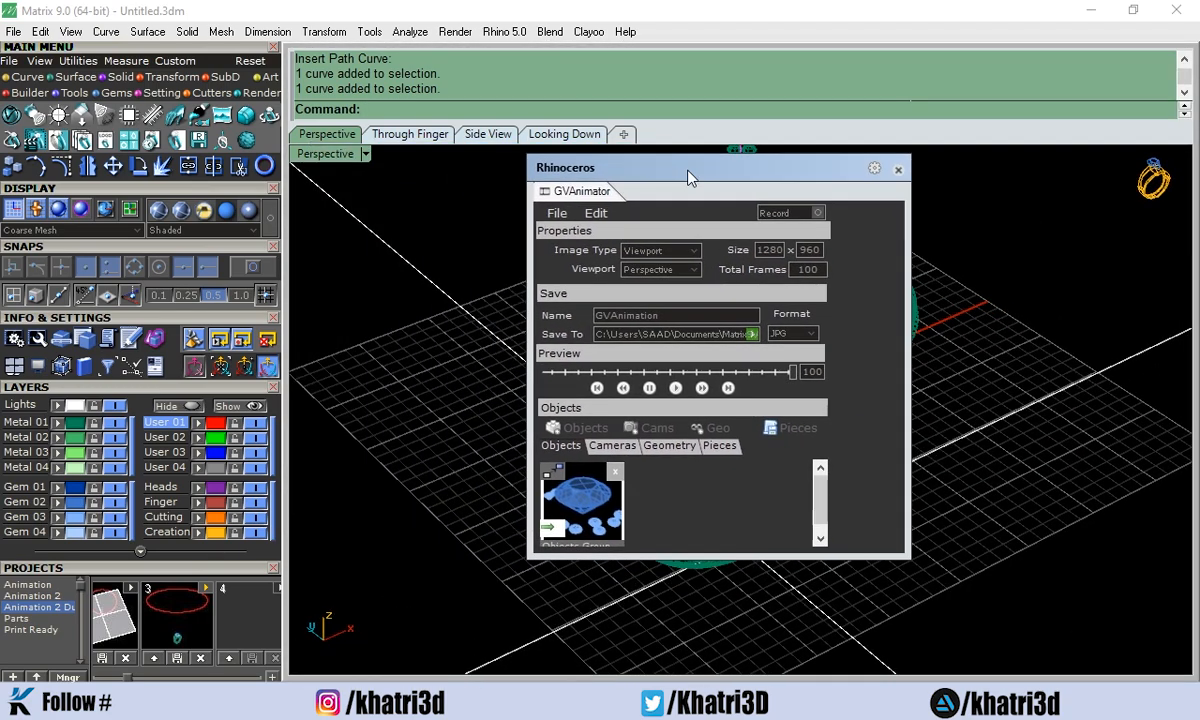
pyautogui.click(300, 148)
pyautogui.click(410, 76)
pyautogui.scroll(-4, 490, 325)
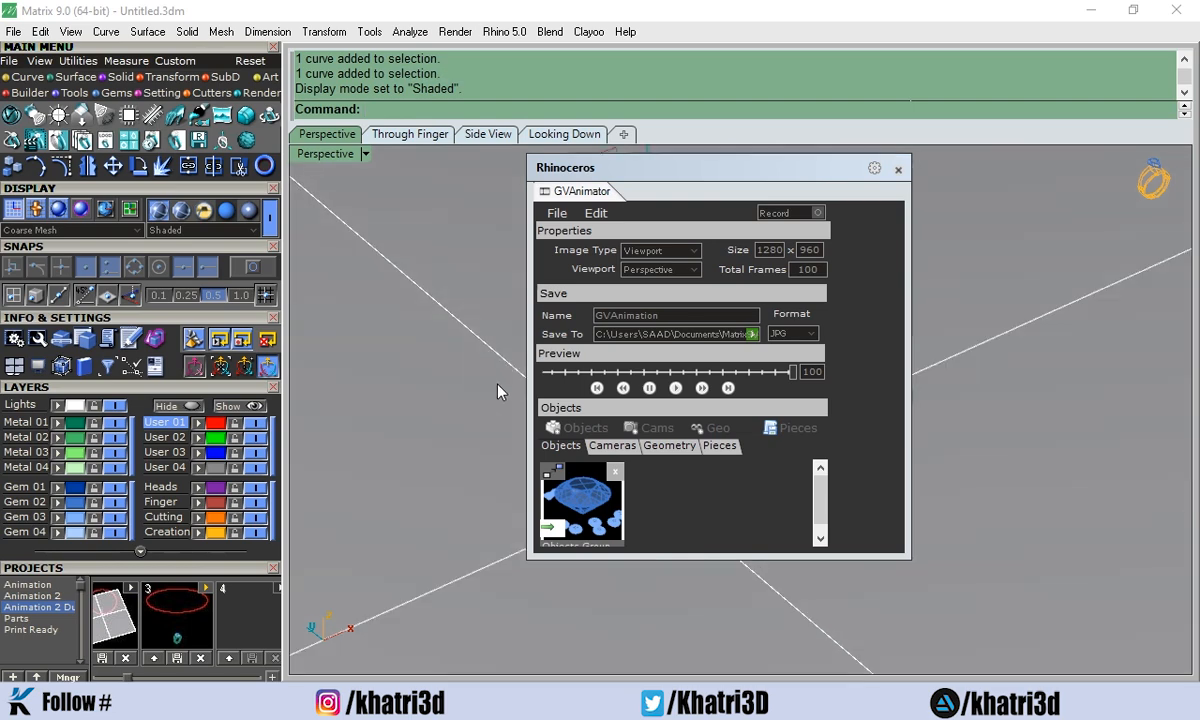
pyautogui.moveTo(1045, 333); pyautogui.dragTo(880, 306, button='right')
pyautogui.moveTo(713, 171); pyautogui.dragTo(371, 238)
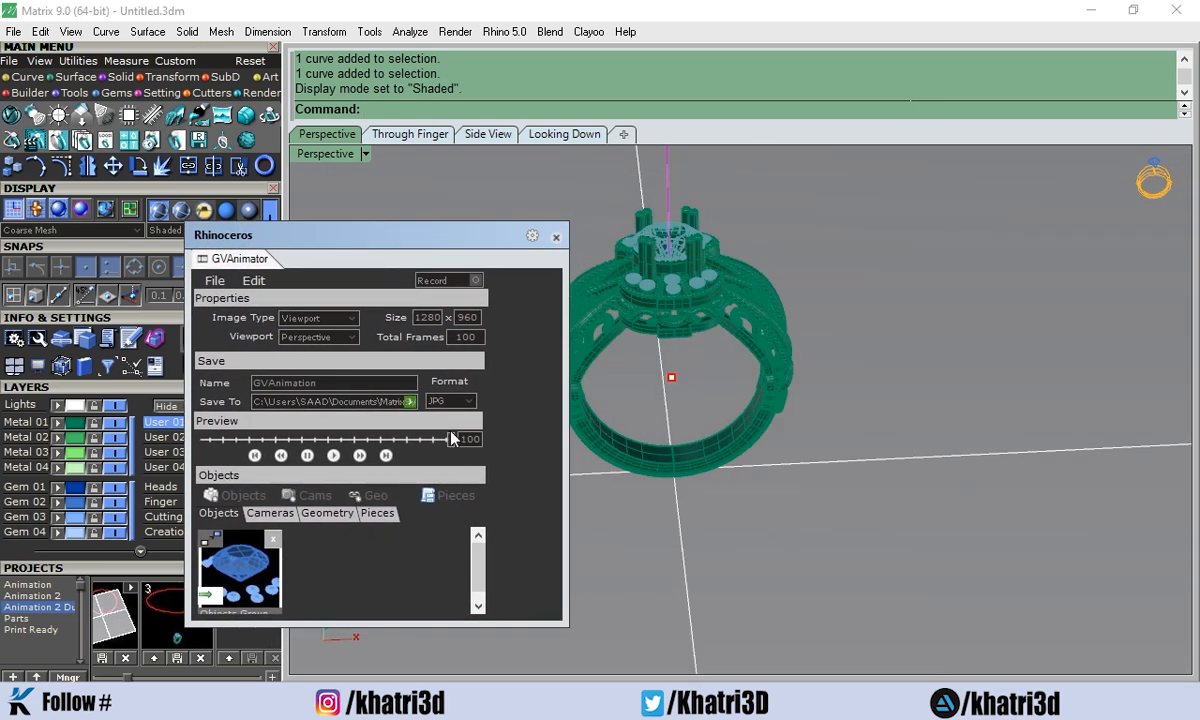
pyautogui.moveTo(450, 440)
pyautogui.mouseDown()
pyautogui.moveTo(196, 442)
pyautogui.moveTo(465, 440)
pyautogui.mouseUp()
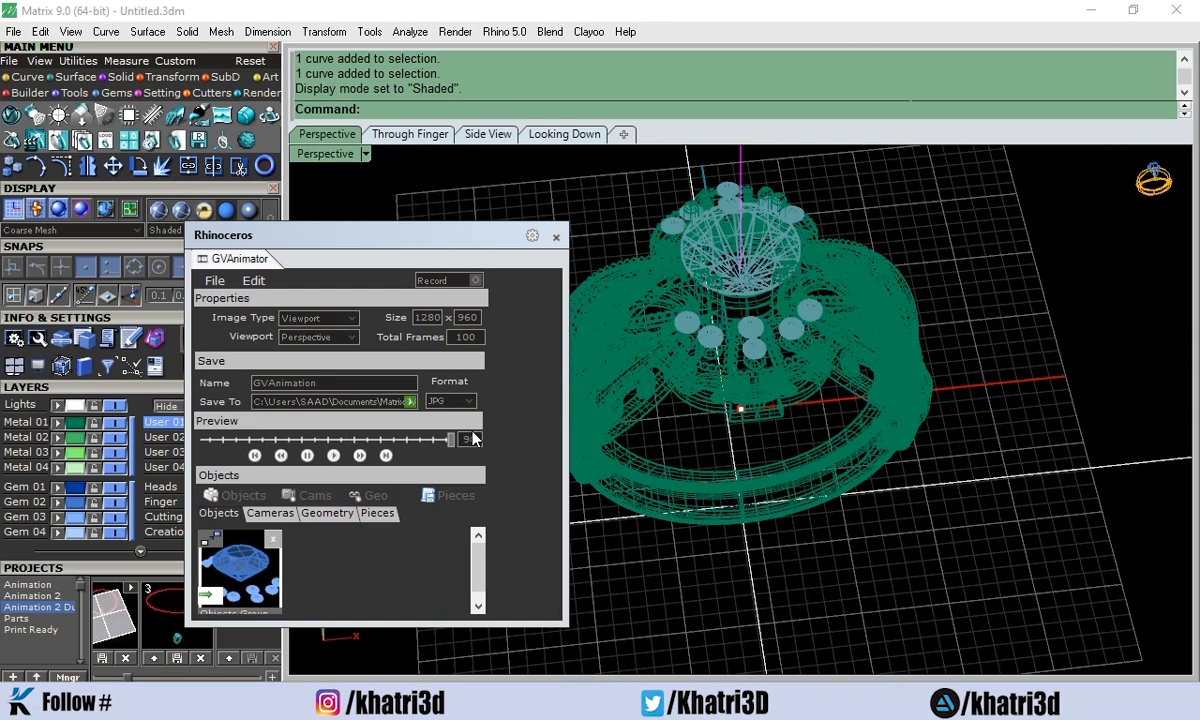
# Set the animation's image type to VRay Render and turn on recording after replaying the preview.
pyautogui.click(328, 318)
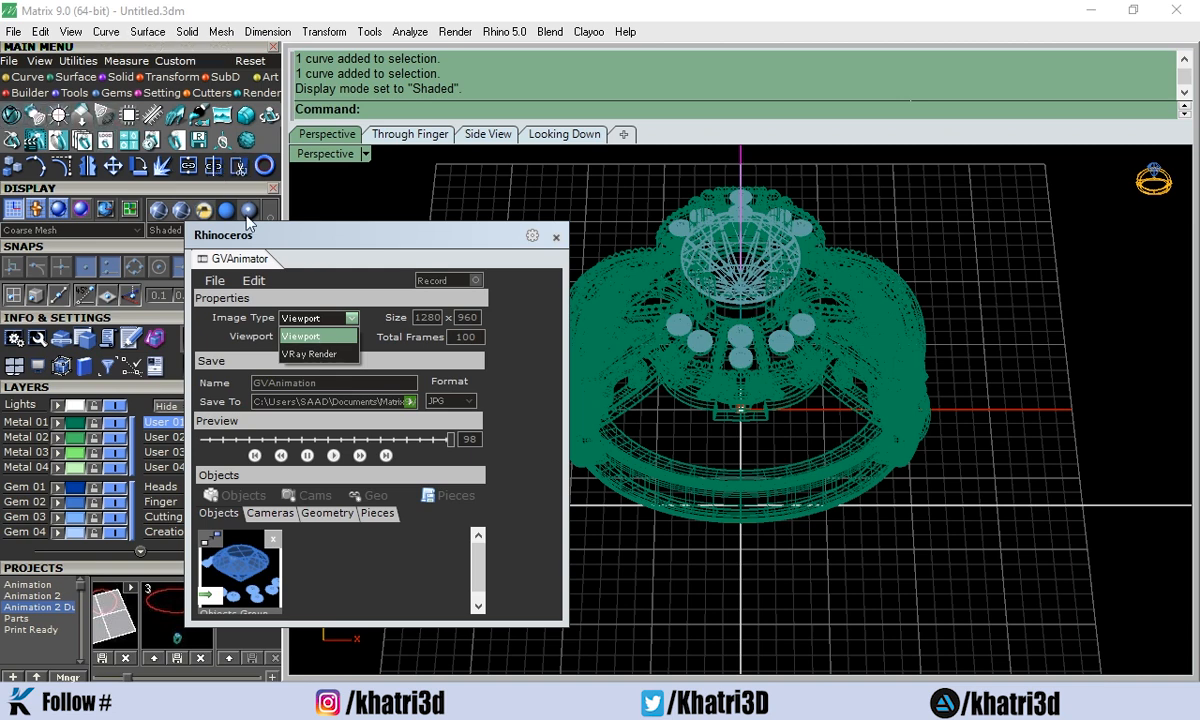
pyautogui.click(321, 356)
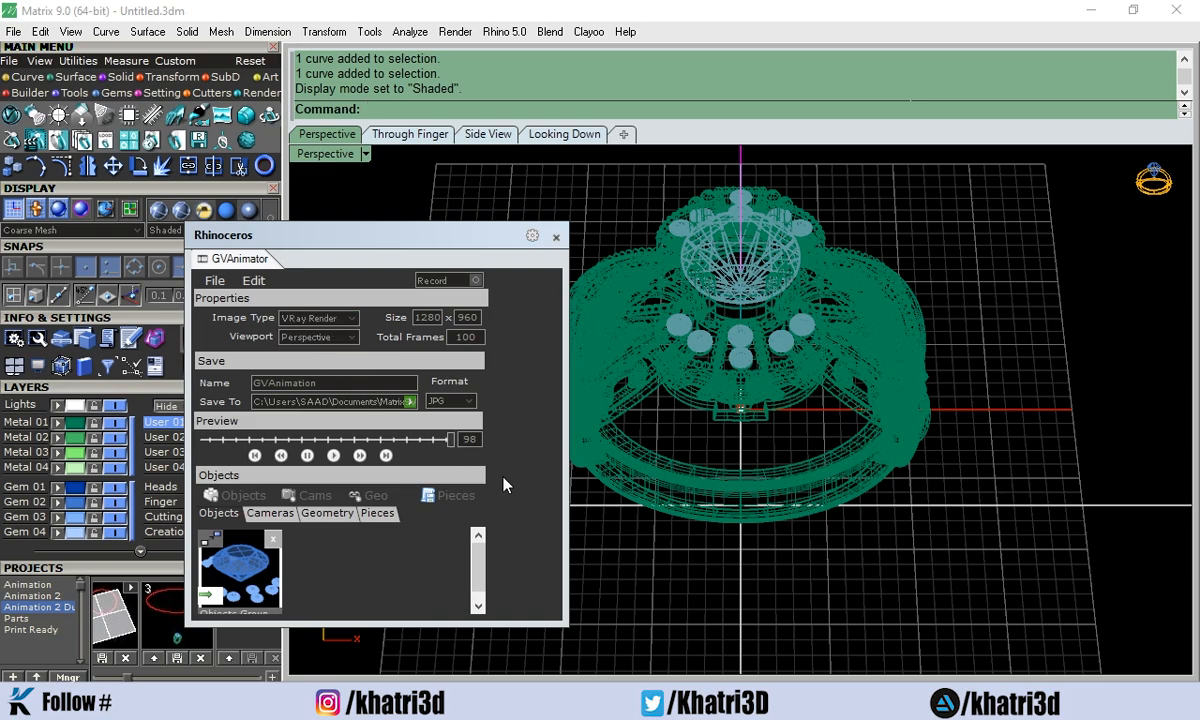
pyautogui.moveTo(450, 440); pyautogui.dragTo(372, 440)
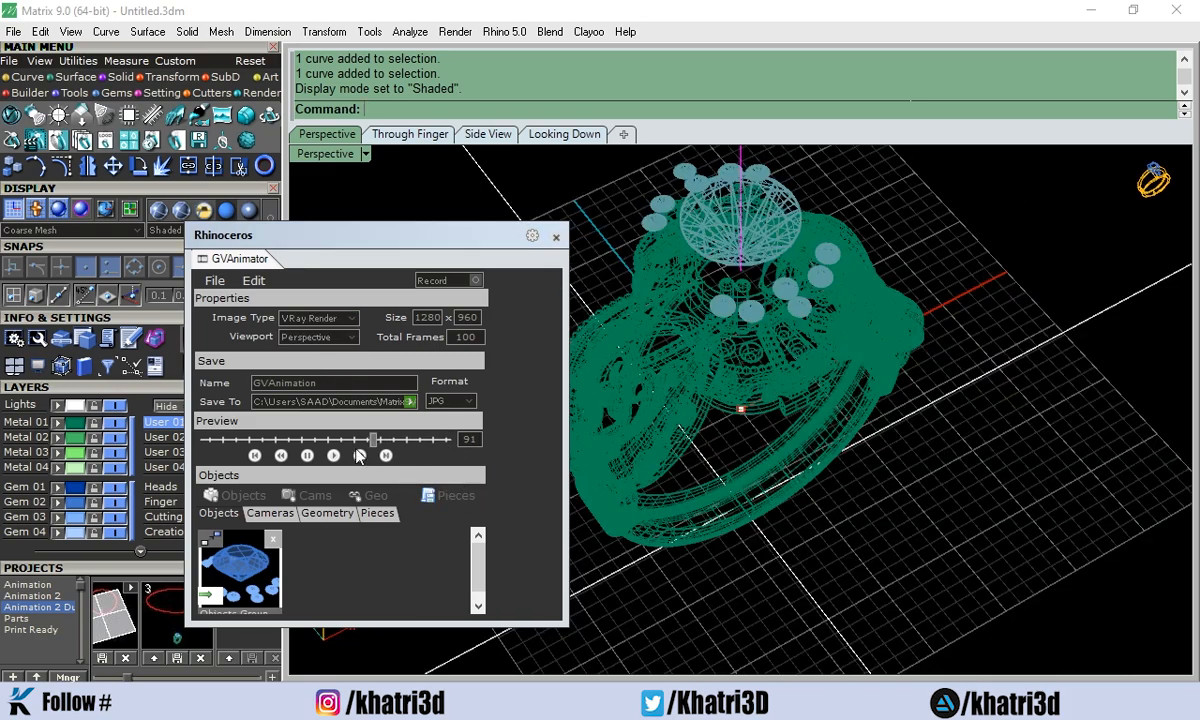
pyautogui.click(359, 455)
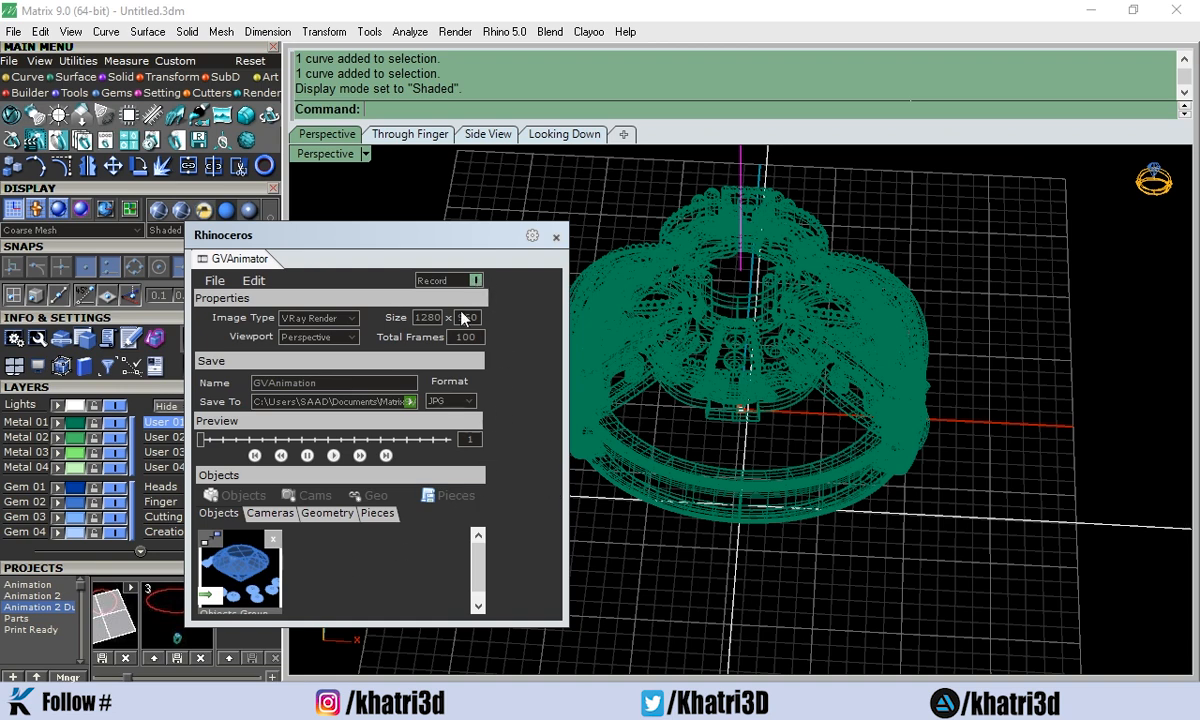
# Record the animation as V-Ray frames and look through the rendered JPG images in the Animation folder.
pyautogui.click(334, 456)
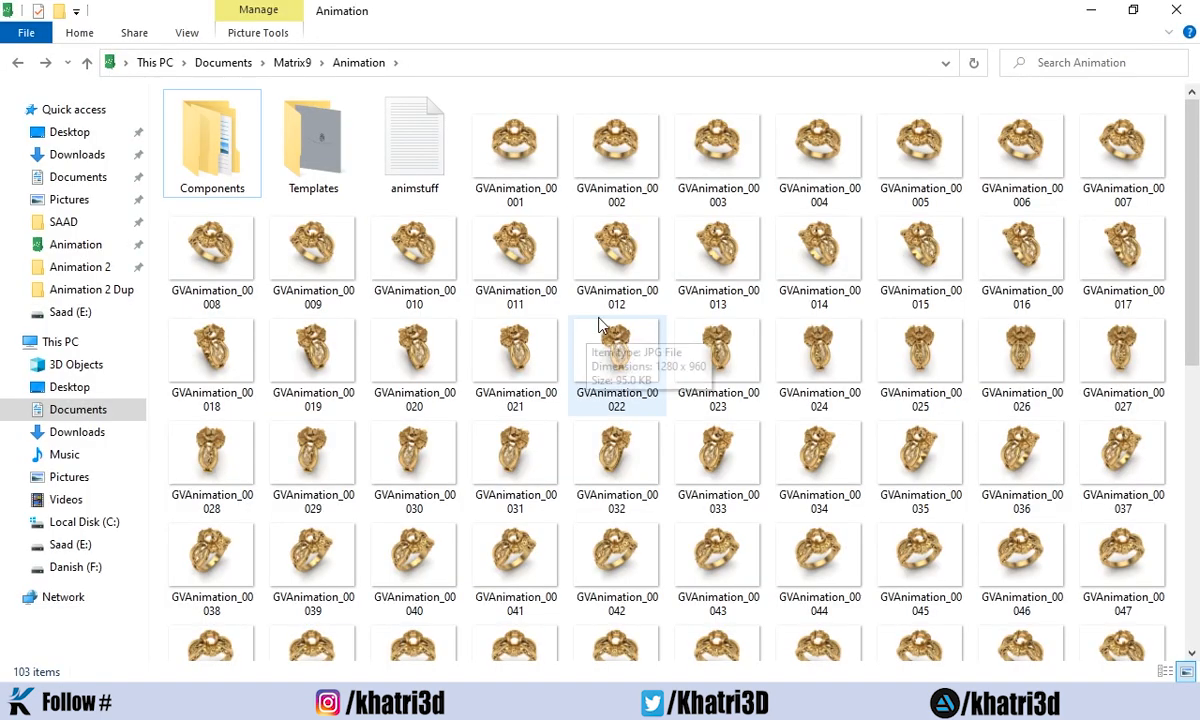
pyautogui.scroll(-3, 605, 330)
pyautogui.scroll(3, 615, 310)
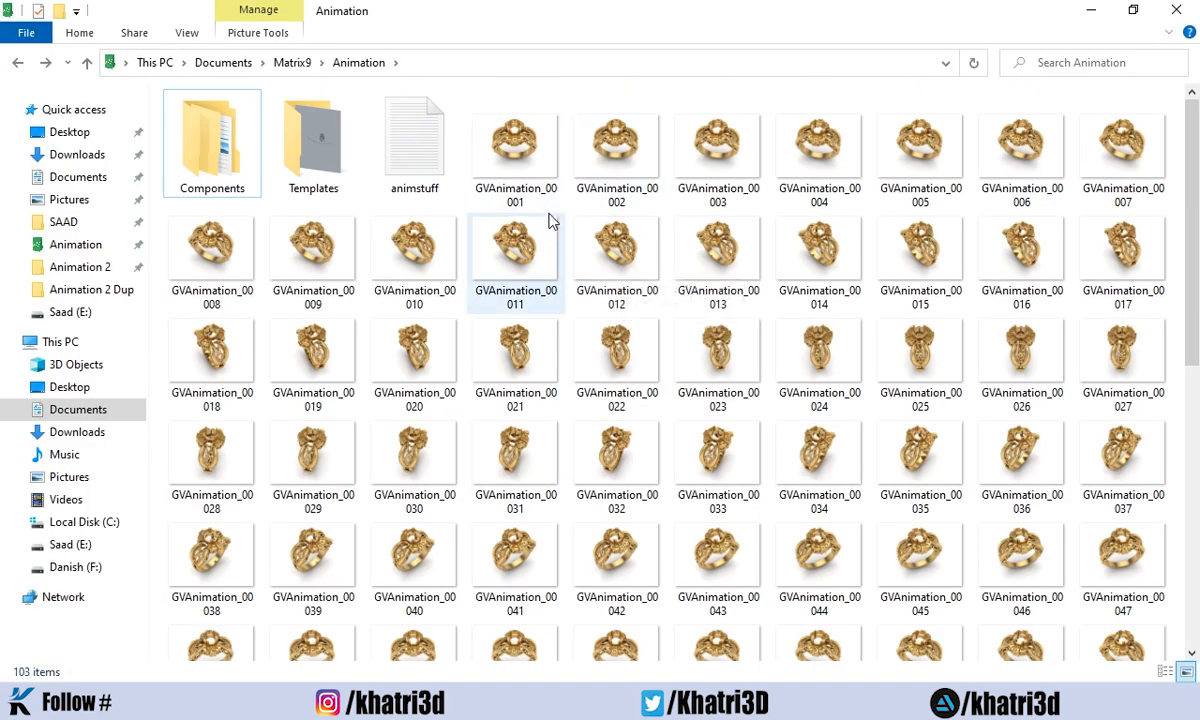
pyautogui.scroll(-5, 549, 220)
pyautogui.scroll(5, 435, 616)
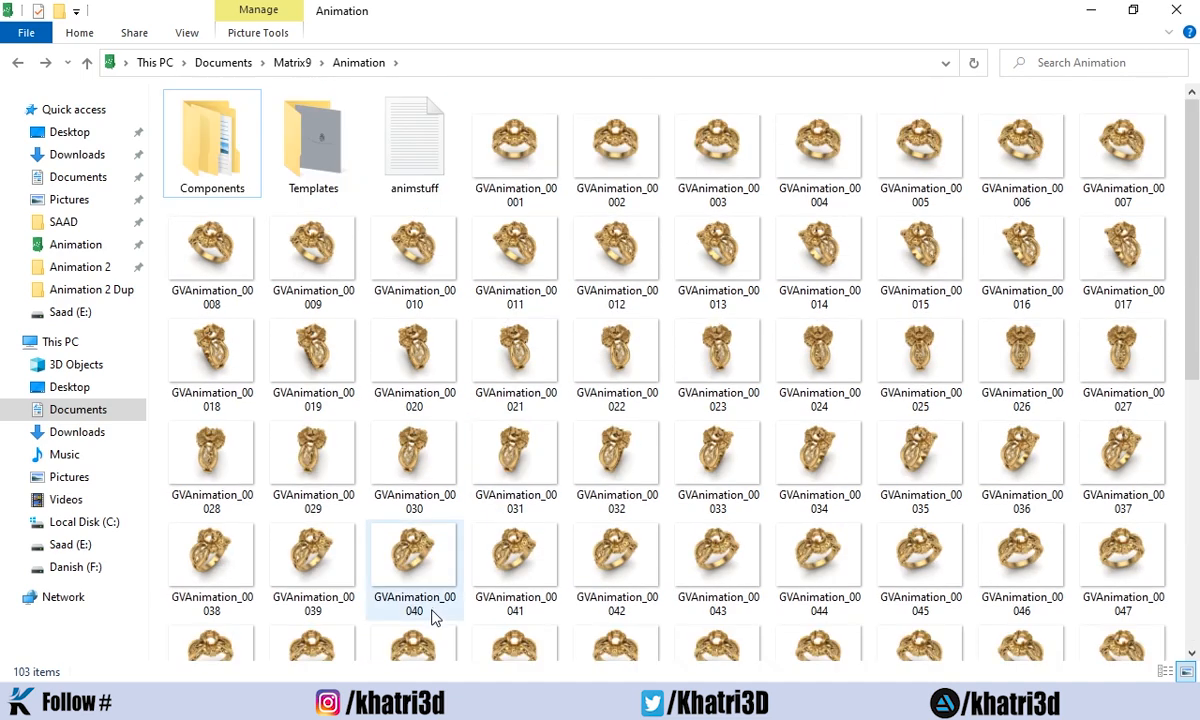
pyautogui.click(520, 158)
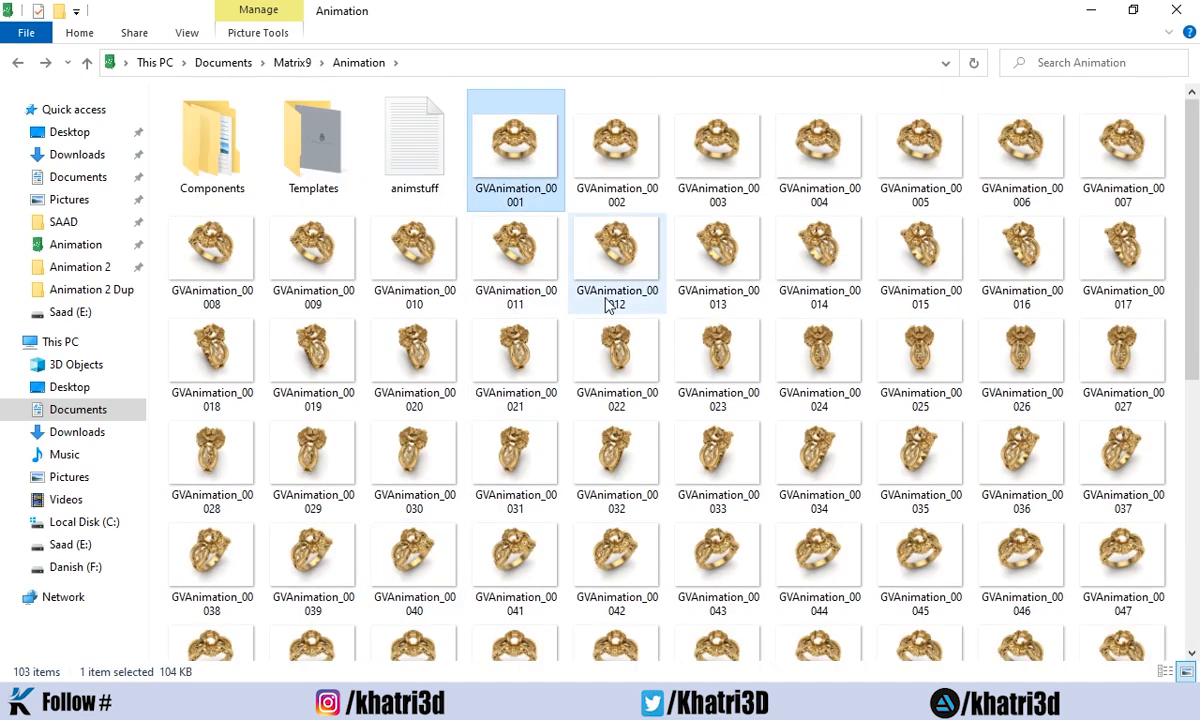
pyautogui.scroll(-5, 612, 310)
pyautogui.scroll(5, 672, 460)
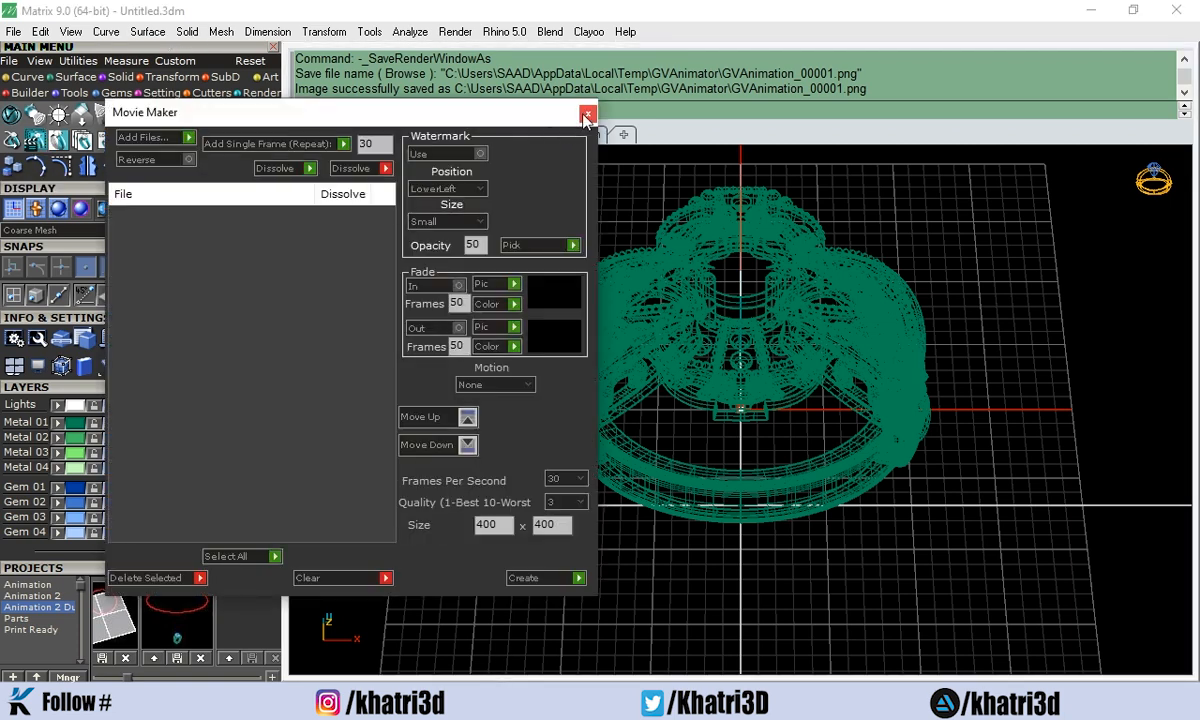
# Close the Movie Maker, switch to Shotcut and show its clip properties.
pyautogui.click(587, 115)
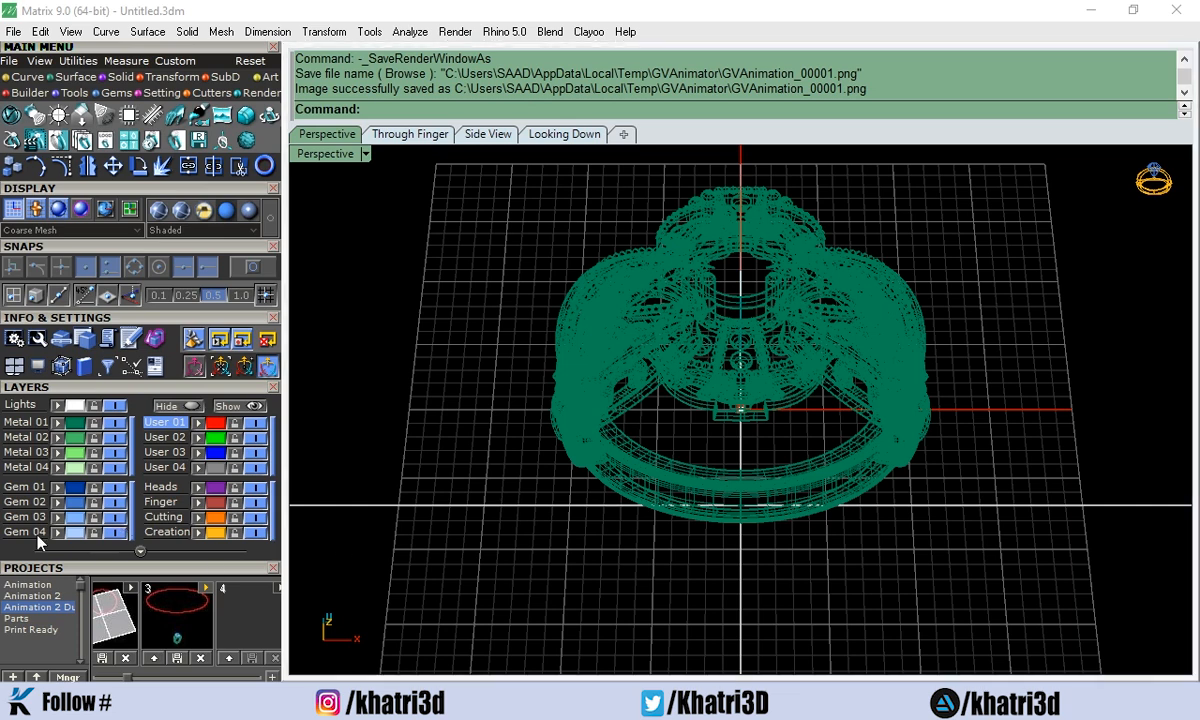
pyautogui.click(20, 700)
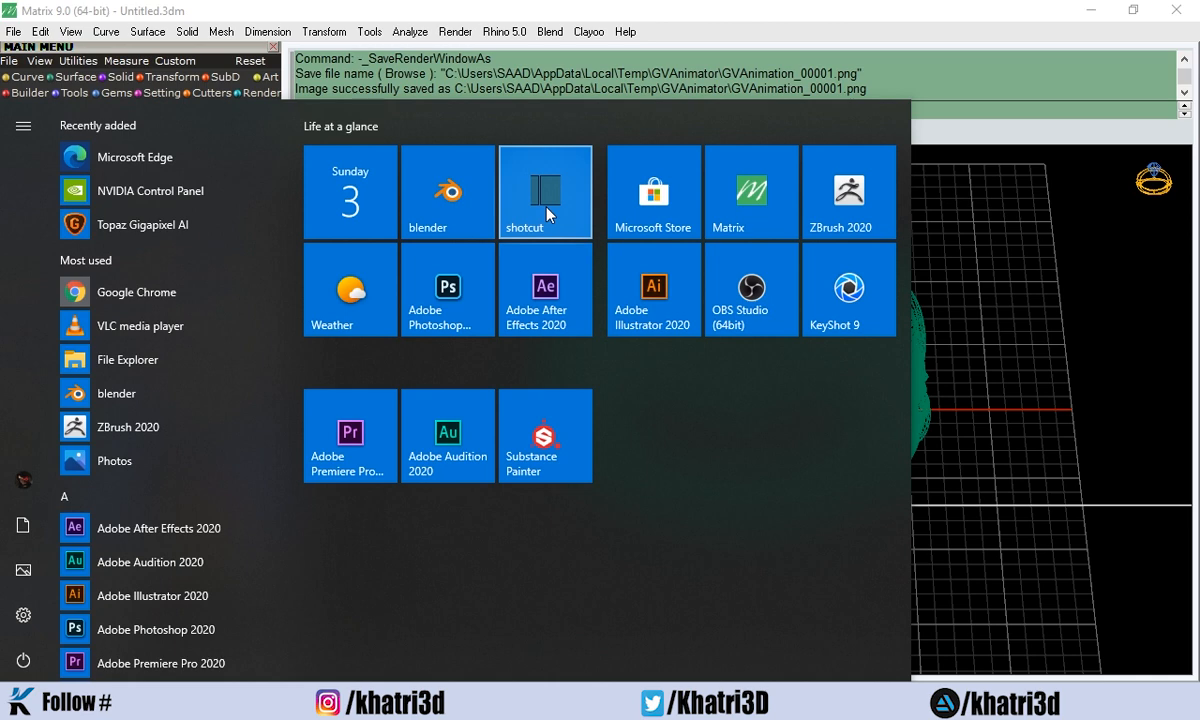
pyautogui.click(548, 213)
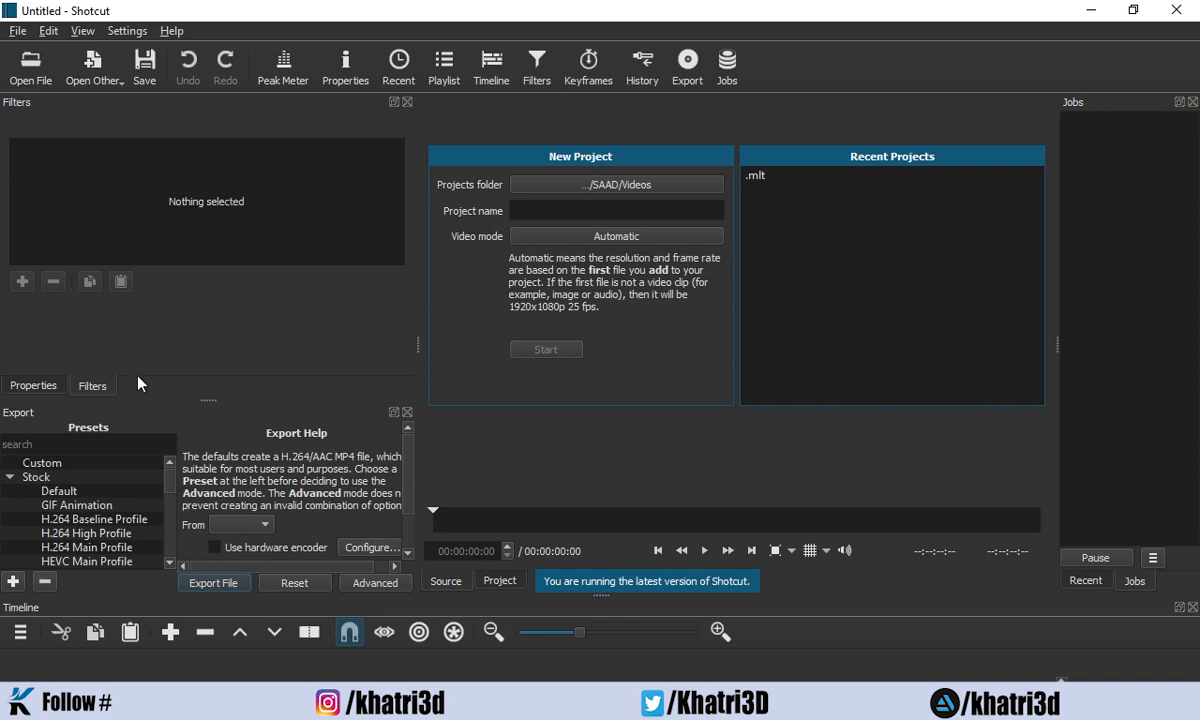
pyautogui.click(33, 385)
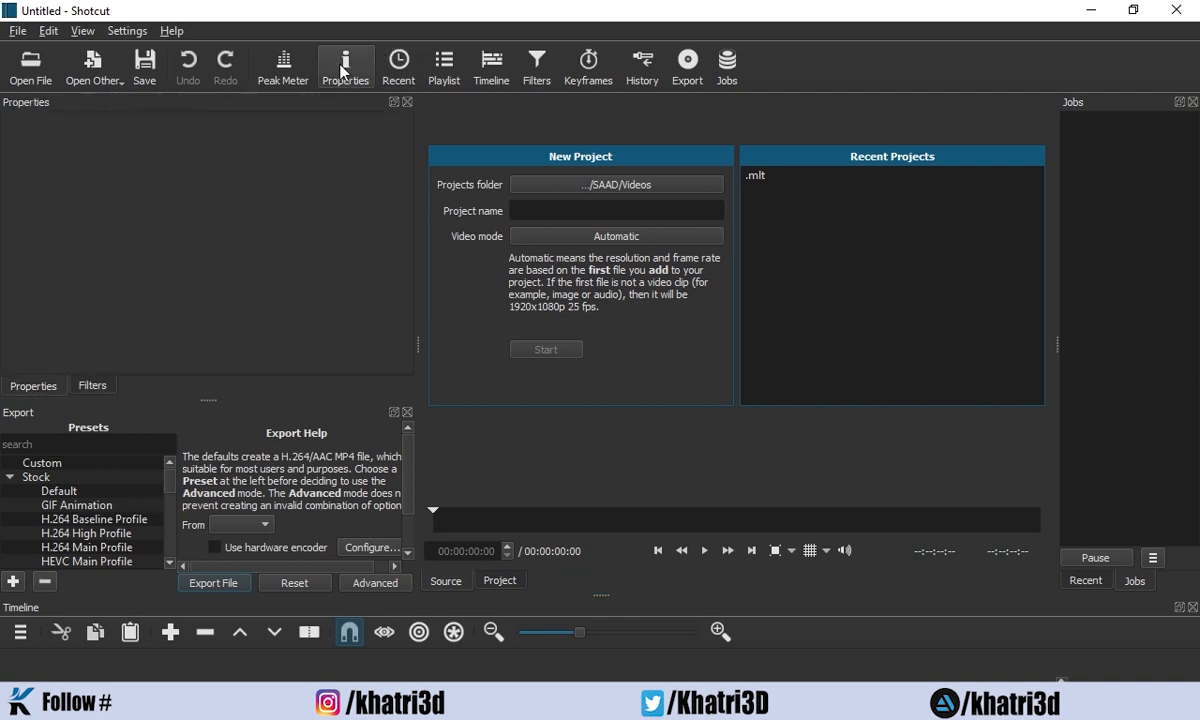
pyautogui.click(89, 388)
pyautogui.click(33, 385)
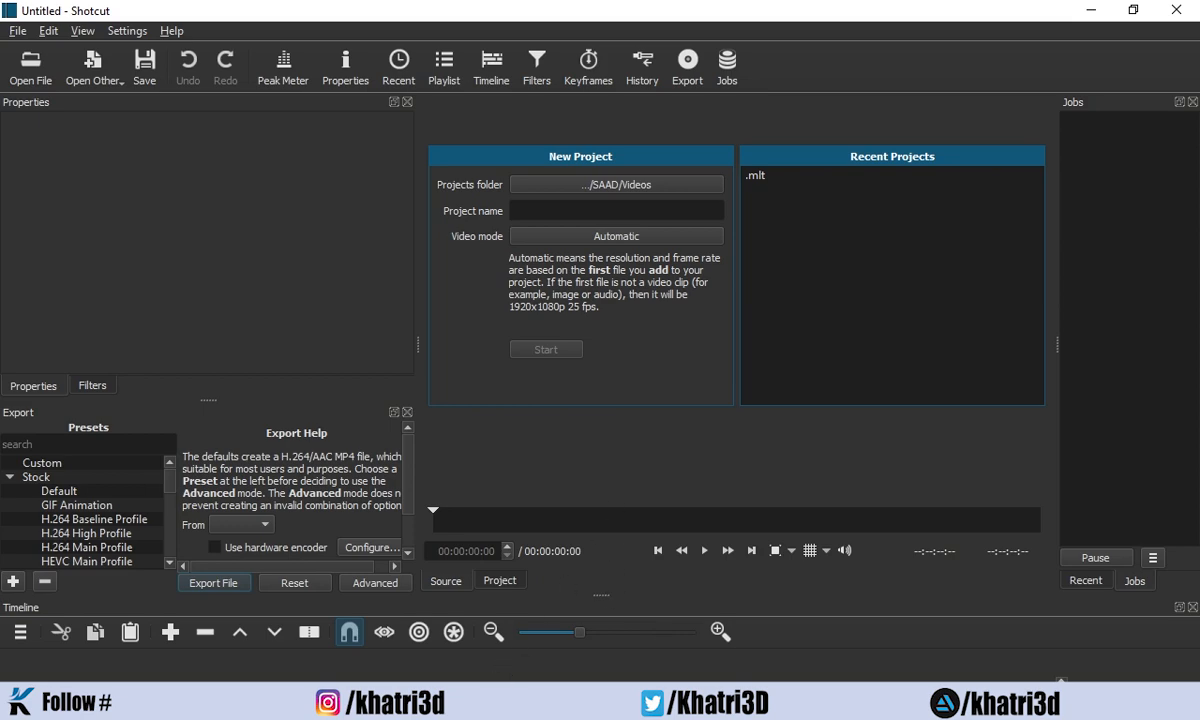
# Load GVAnimation_00001.jpg from the Animation folder into Shotcut and treat it as an image sequence.
pyautogui.click(550, 704)
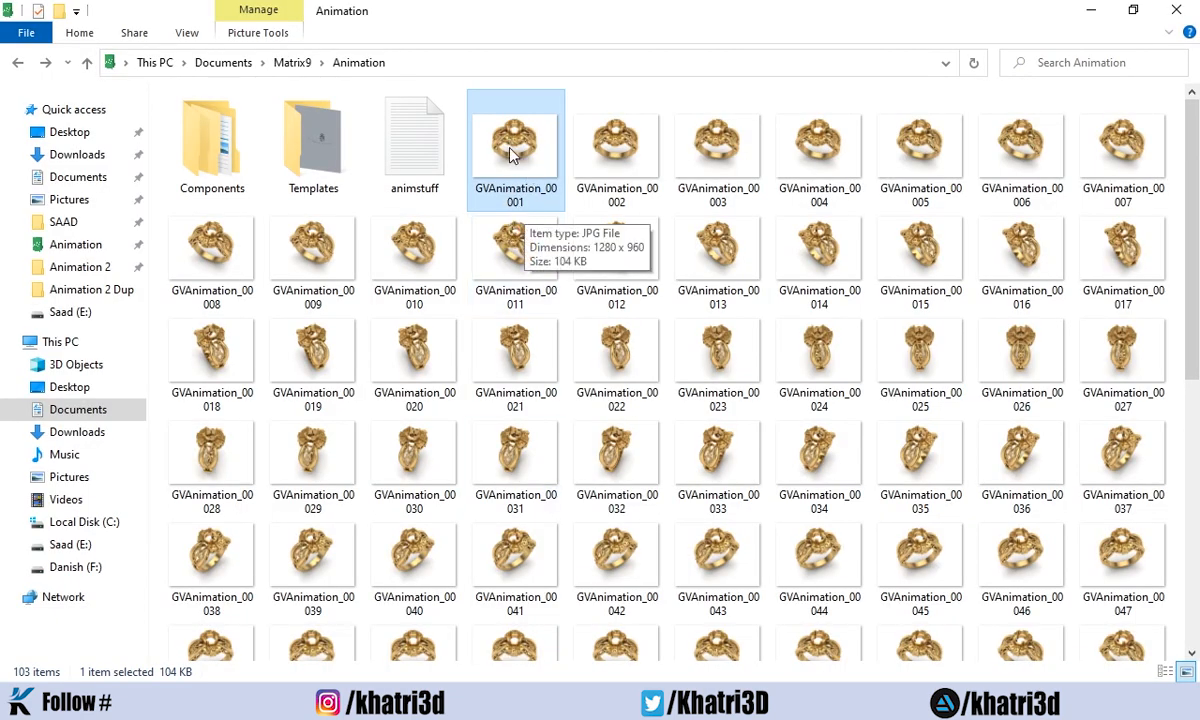
pyautogui.moveTo(527, 216); pyautogui.dragTo(686, 317)
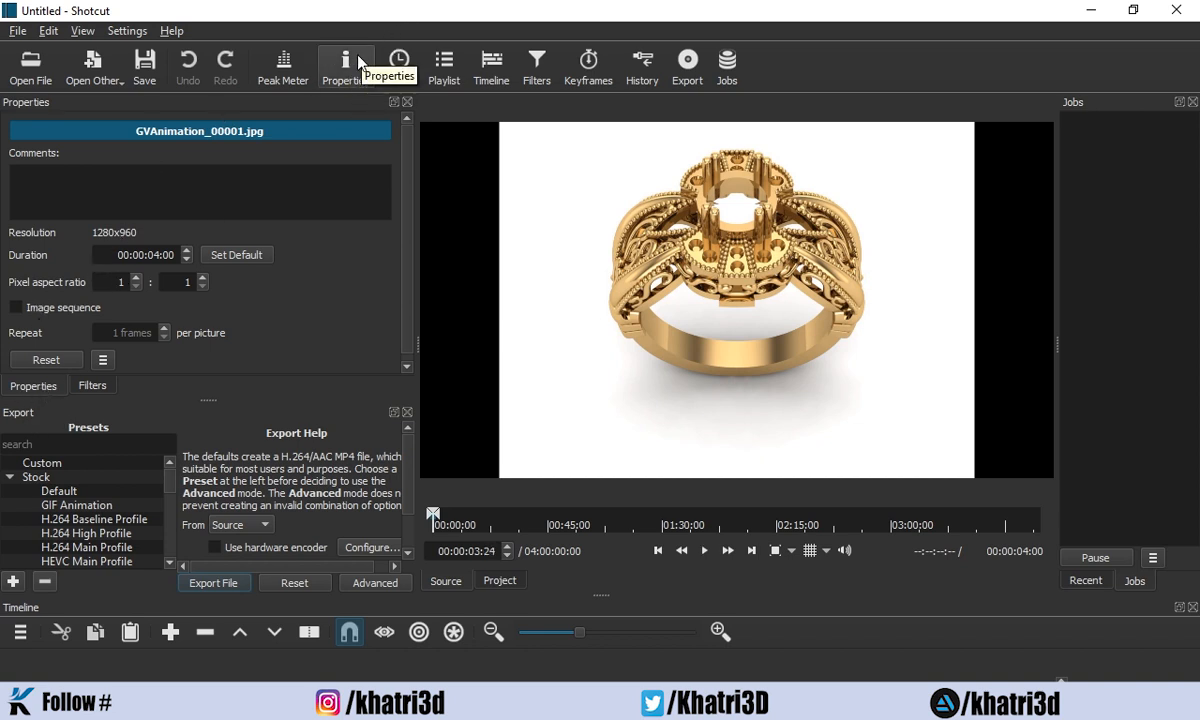
pyautogui.click(17, 309)
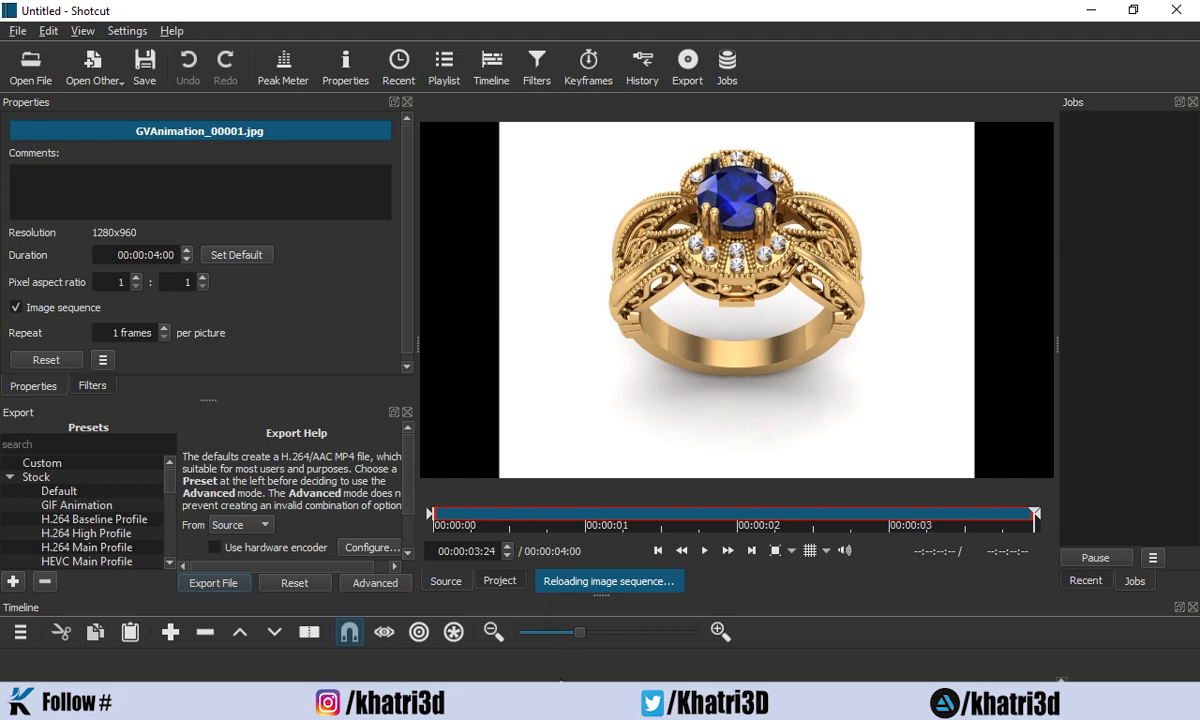
pyautogui.click(590, 703)
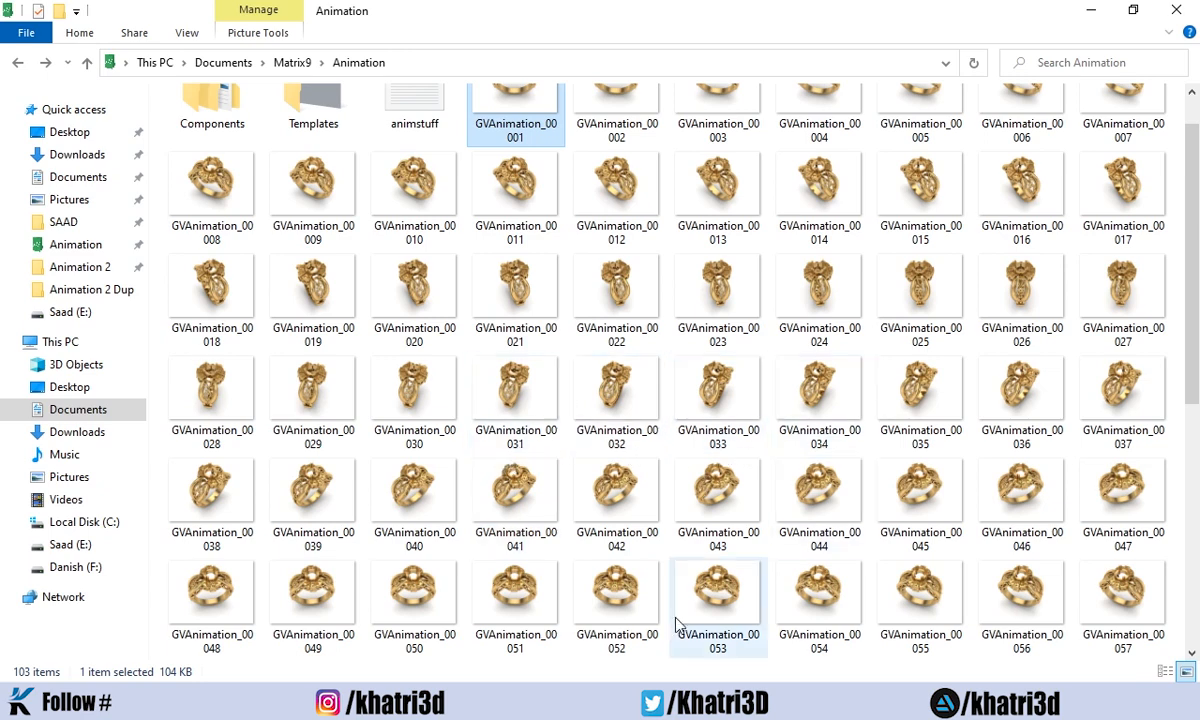
pyautogui.click(622, 703)
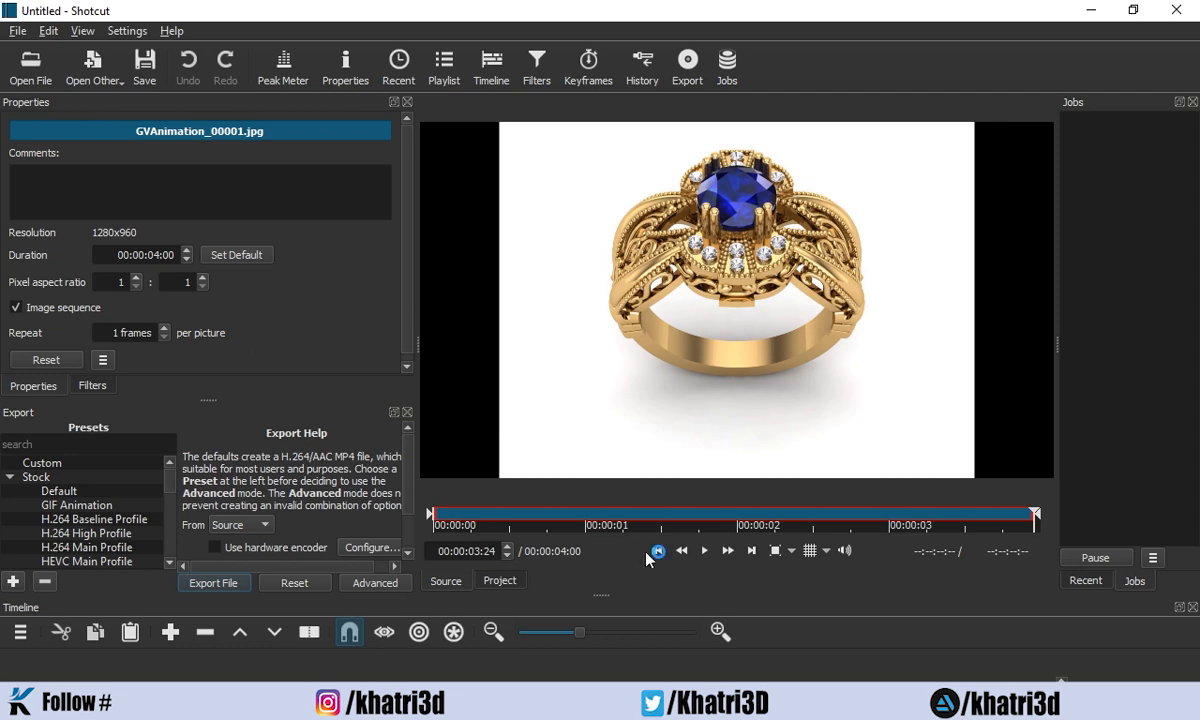
# Play the image sequence and place it on the timeline.
pyautogui.click(705, 551)
pyautogui.moveTo(683, 305); pyautogui.dragTo(620, 630)
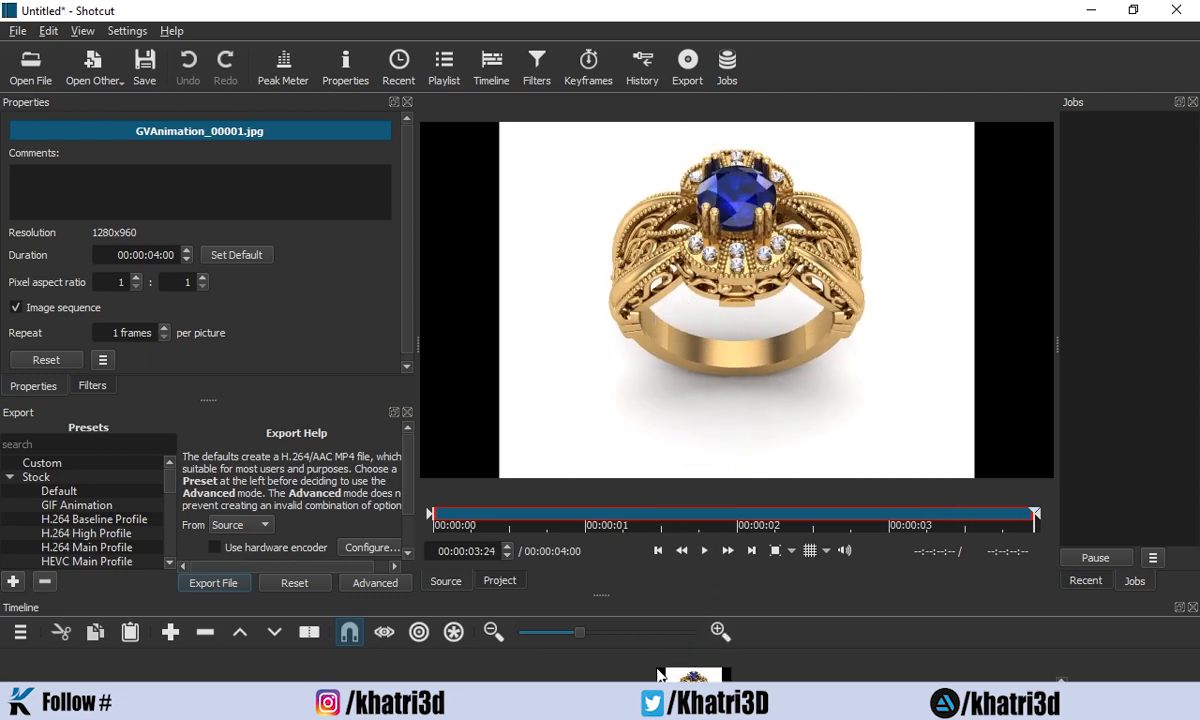
pyautogui.moveTo(655, 676); pyautogui.dragTo(643, 654)
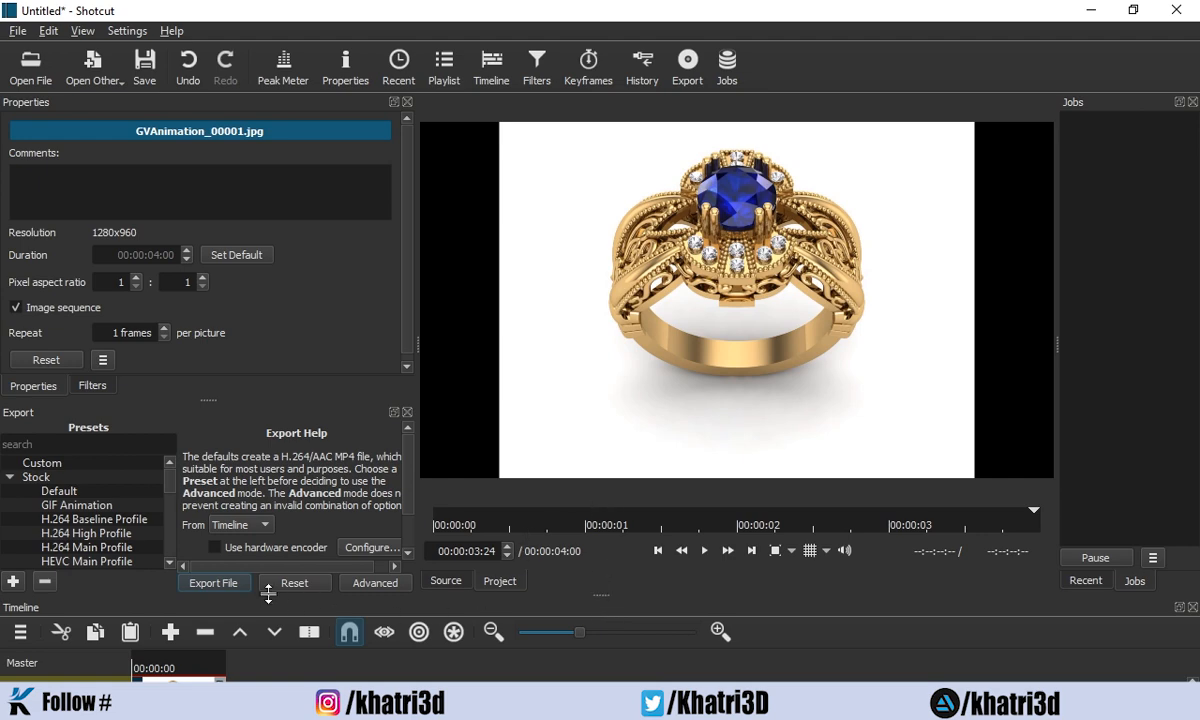
# Export the timeline to the Desktop as an MP4 named "Jewelry Animation" and open the exported video.
pyautogui.click(213, 583)
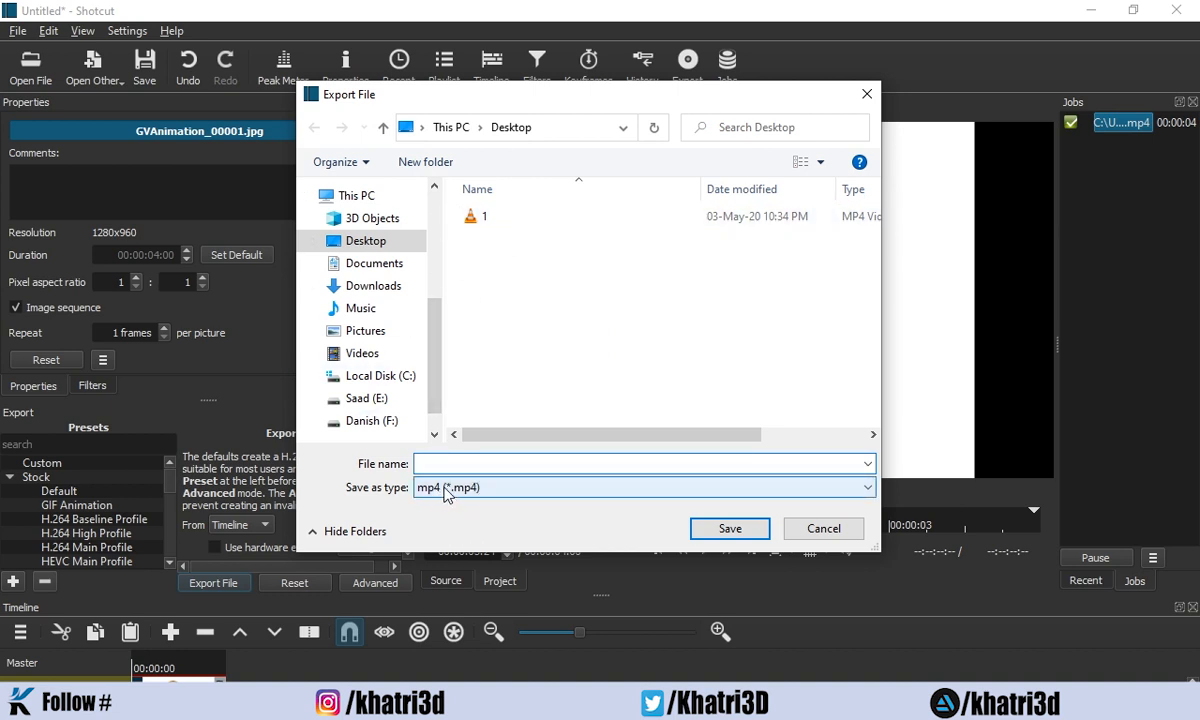
pyautogui.moveTo(403, 112); pyautogui.dragTo(586, 110)
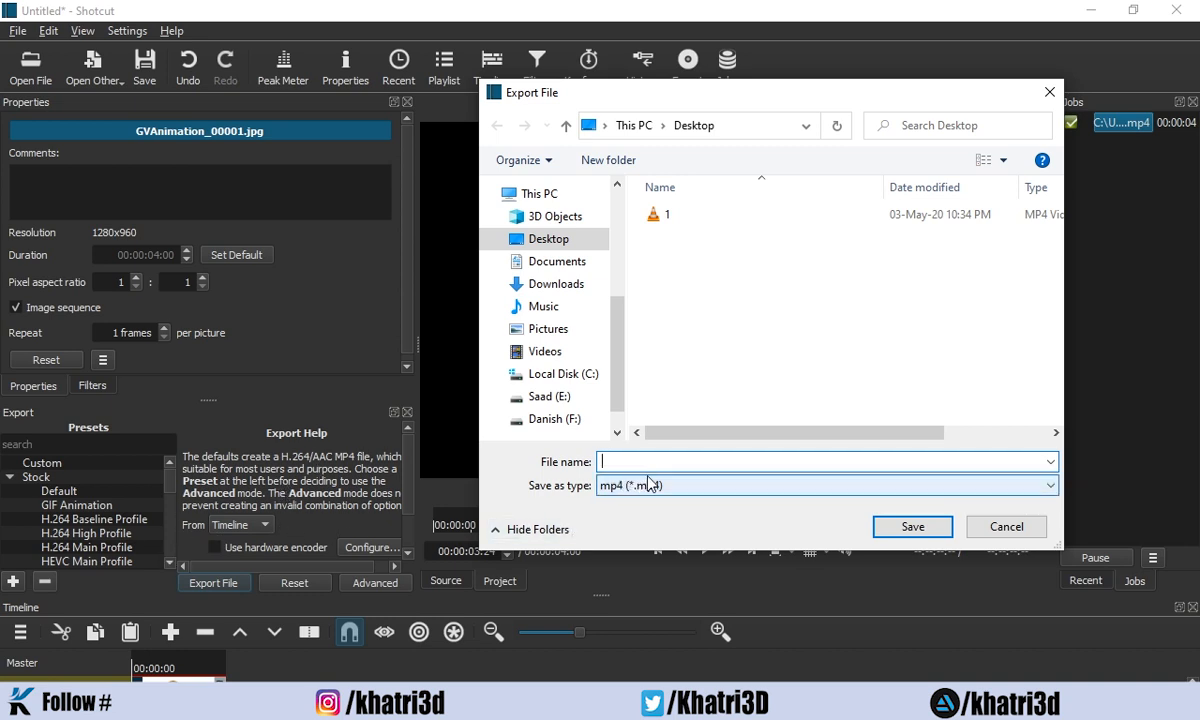
pyautogui.write('Jewelry Animation')
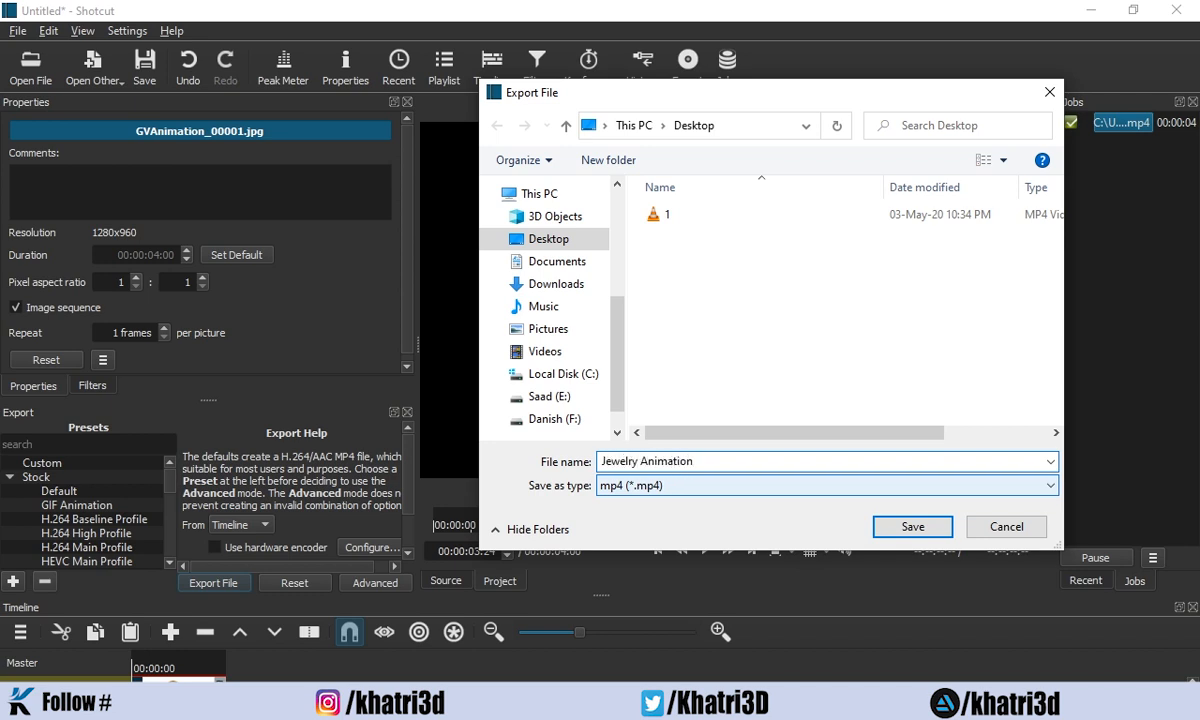
pyautogui.click(907, 527)
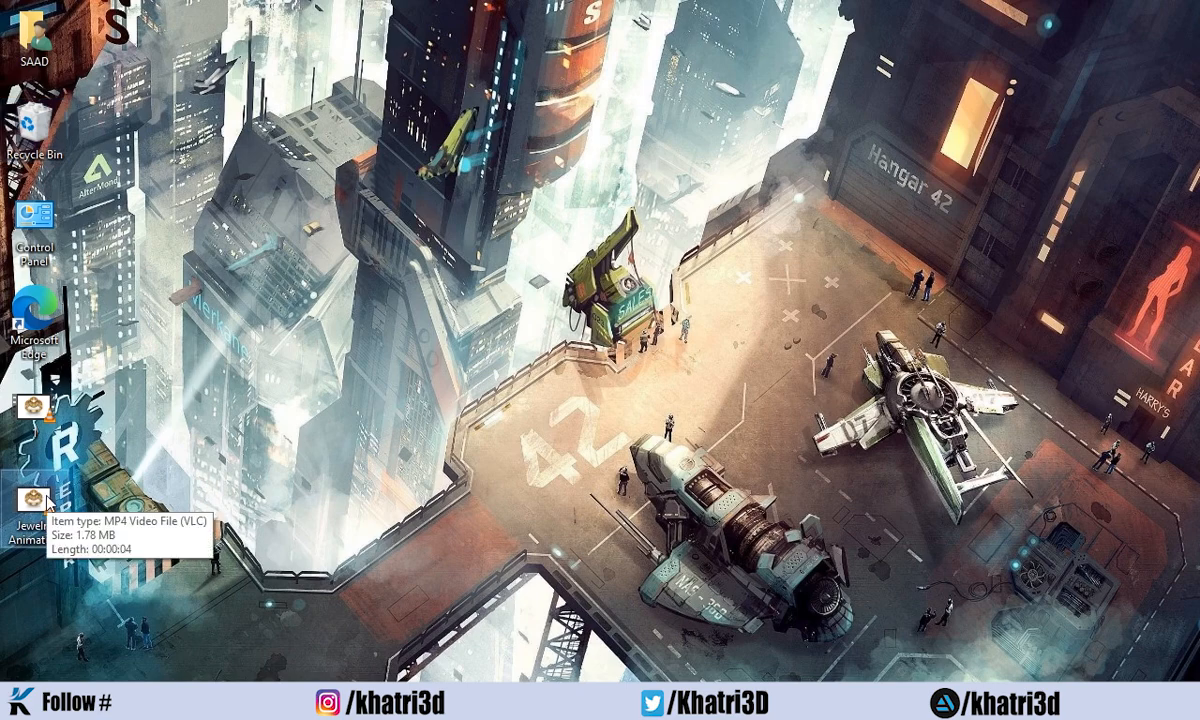
pyautogui.doubleClick(48, 500)
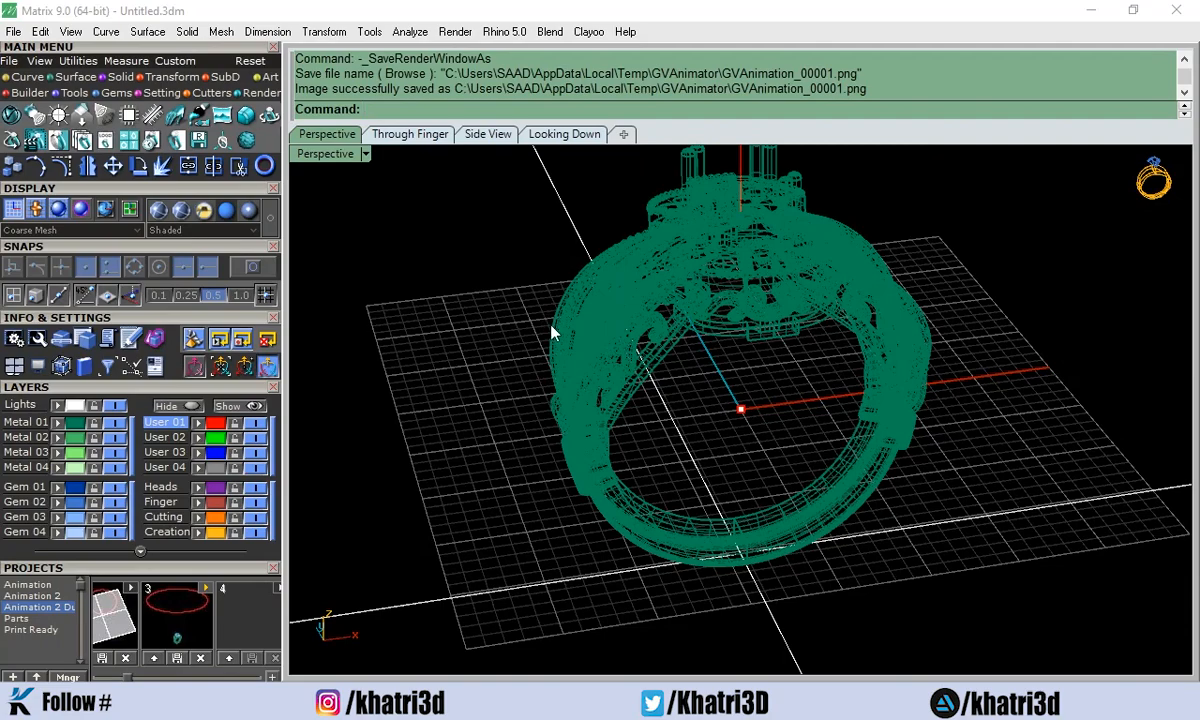
# Return to Matrix and set the Perspective viewport to Shaded display.
pyautogui.moveTo(552, 335); pyautogui.dragTo(665, 344, button='right')
pyautogui.moveTo(672, 404); pyautogui.dragTo(510, 428, button='right')
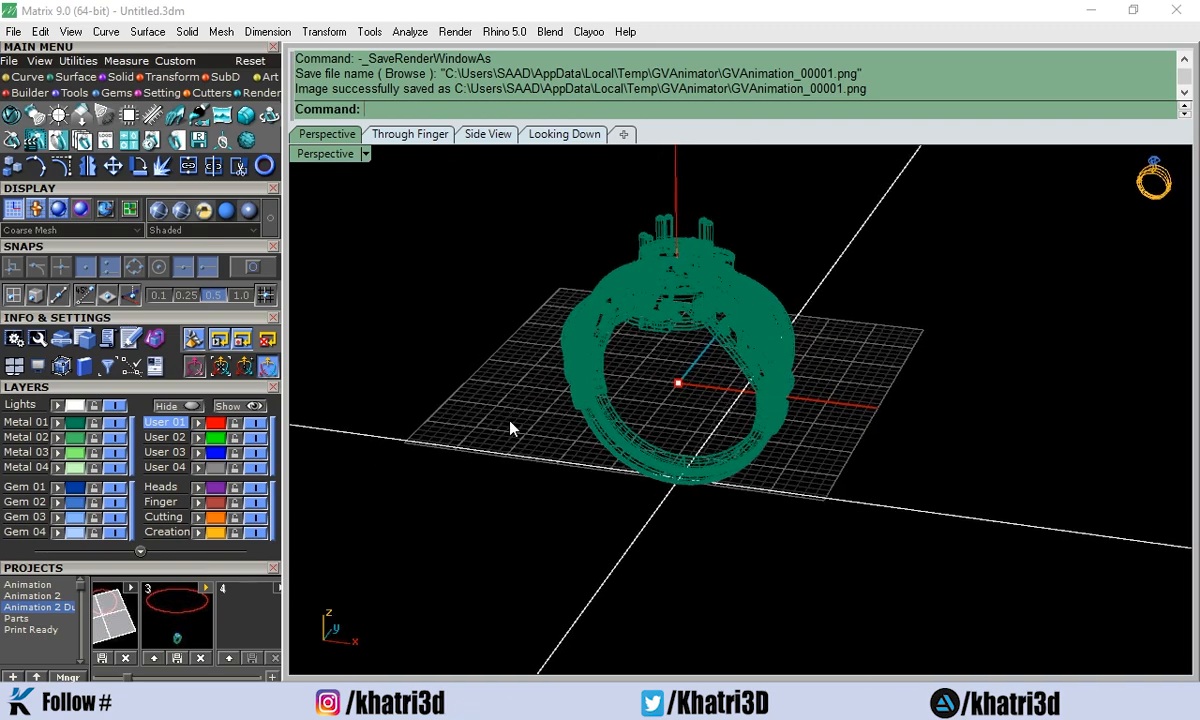
pyautogui.moveTo(458, 293); pyautogui.dragTo(663, 365, button='right')
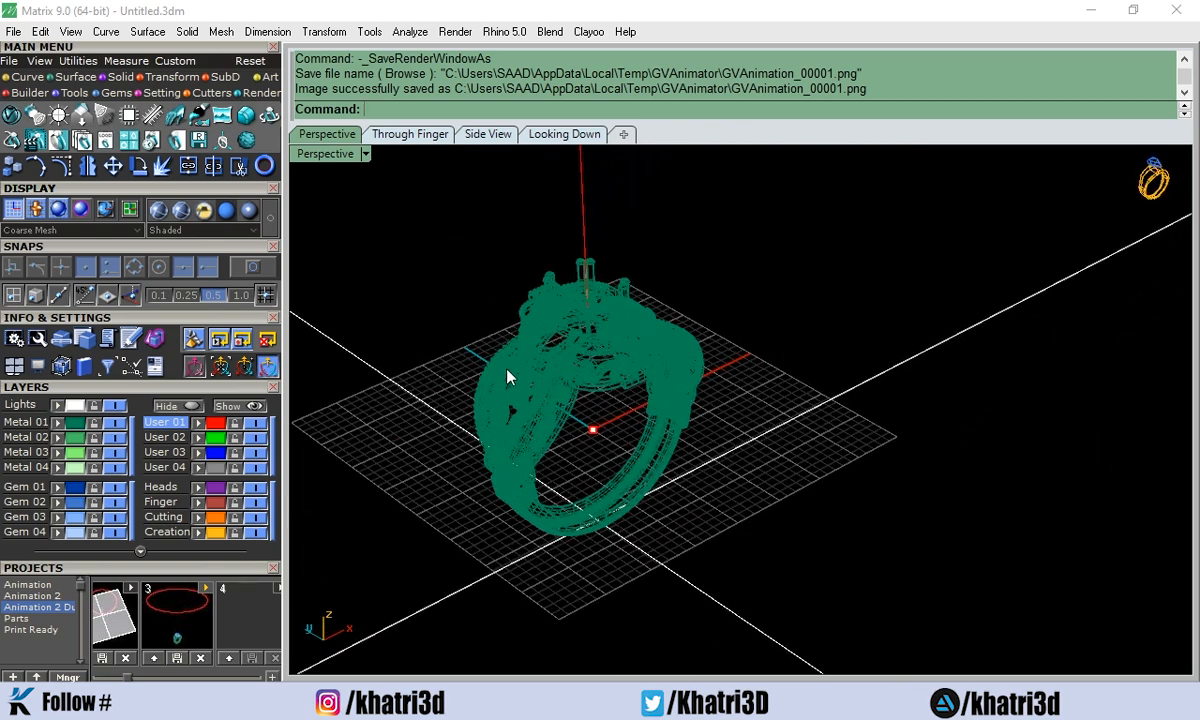
pyautogui.click(313, 150)
pyautogui.click(428, 80)
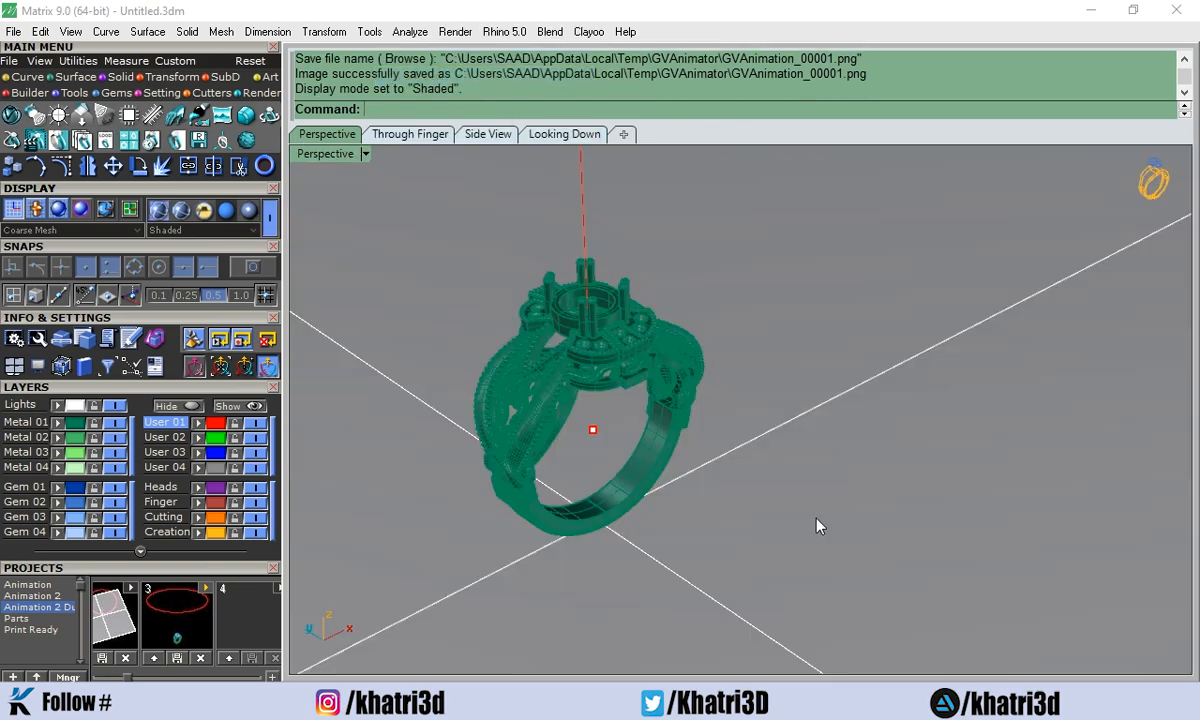
# Examine the ring, the gems above it and their motion path curve from several angles in the Perspective view.
pyautogui.moveTo(765, 486); pyautogui.dragTo(636, 276, button='right')
pyautogui.click(666, 250)
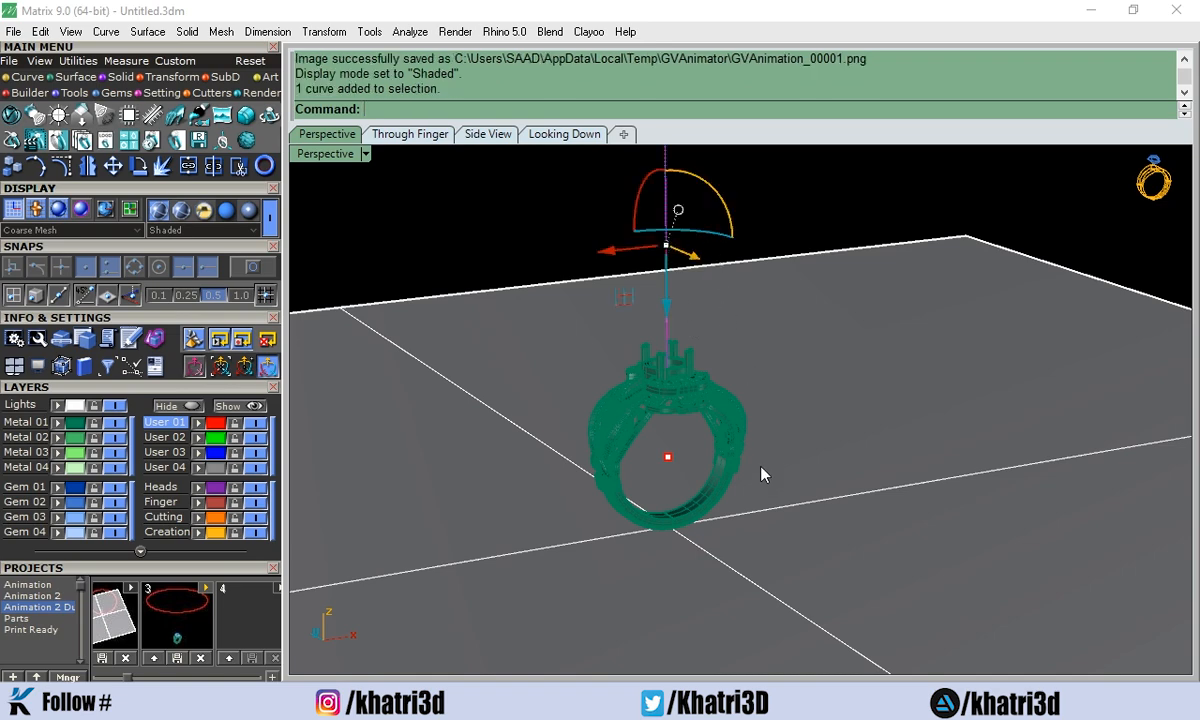
pyautogui.scroll(2, 761, 472)
pyautogui.scroll(-3, 765, 400)
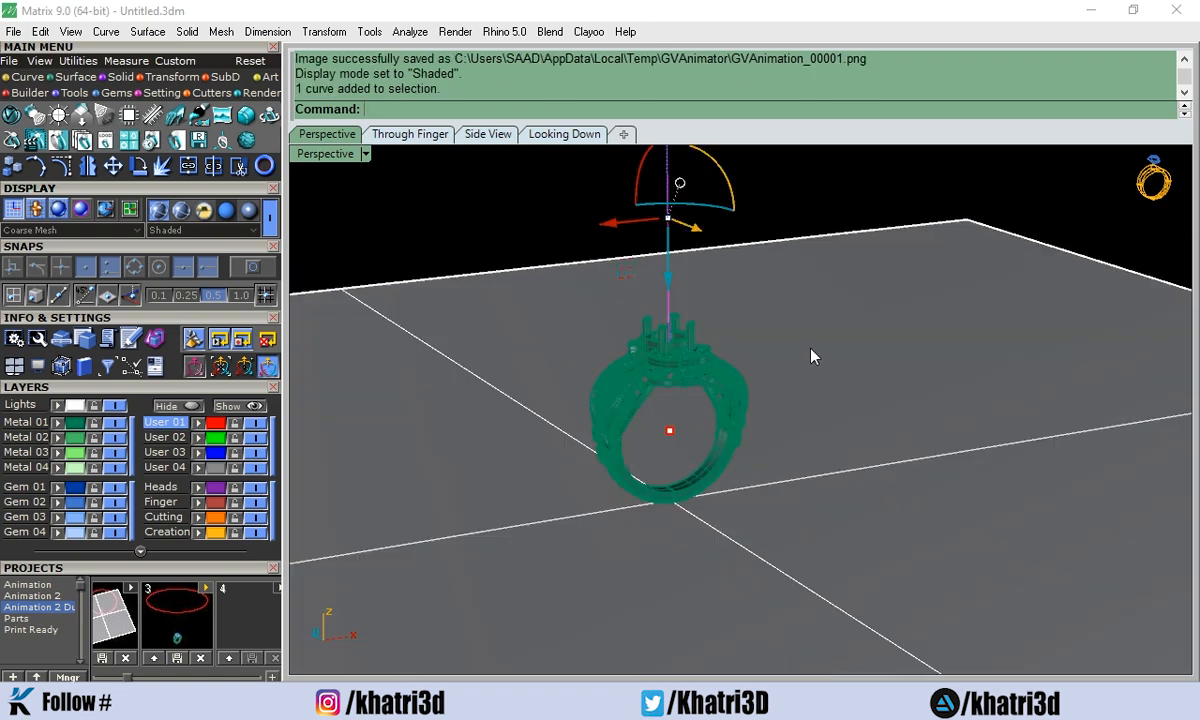
pyautogui.scroll(2, 694, 455)
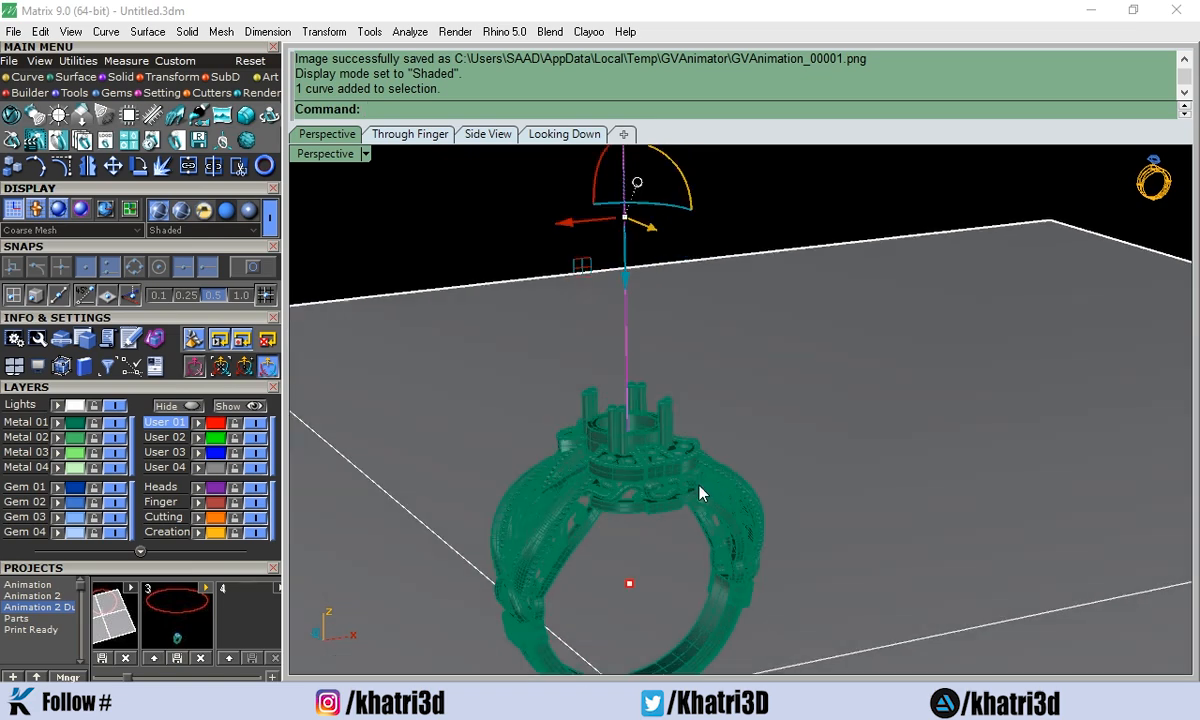
pyautogui.scroll(-5, 788, 463)
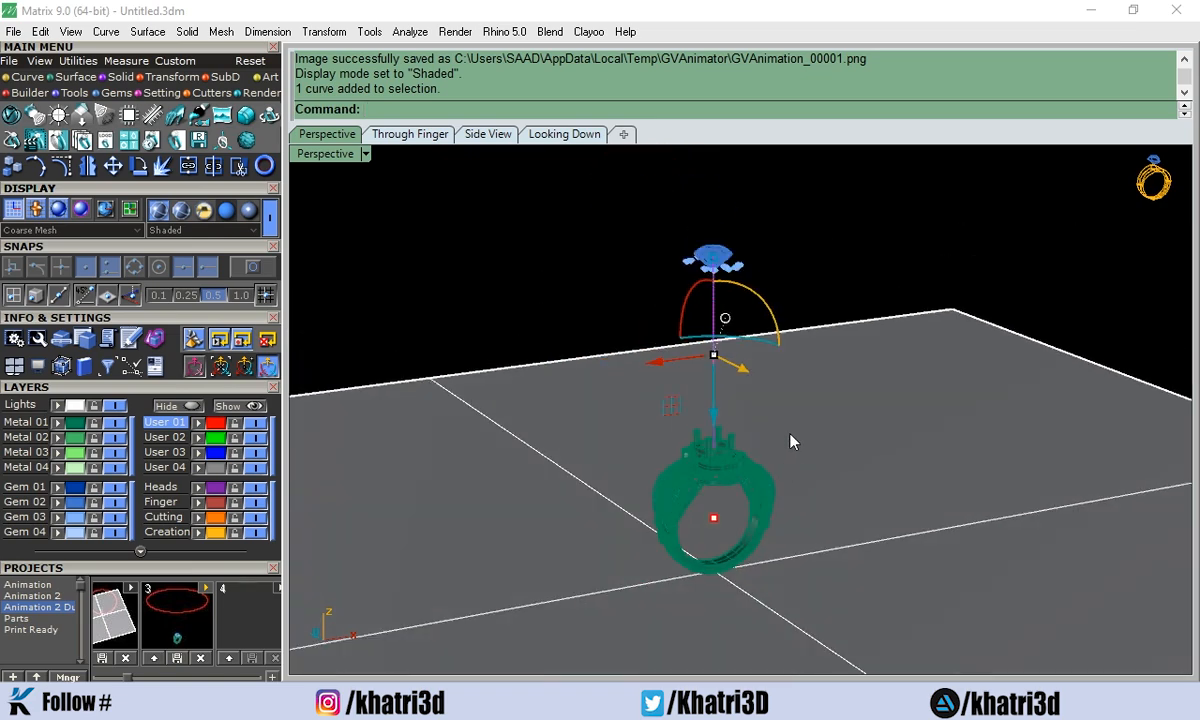
pyautogui.moveTo(790, 440); pyautogui.dragTo(686, 480, button='right')
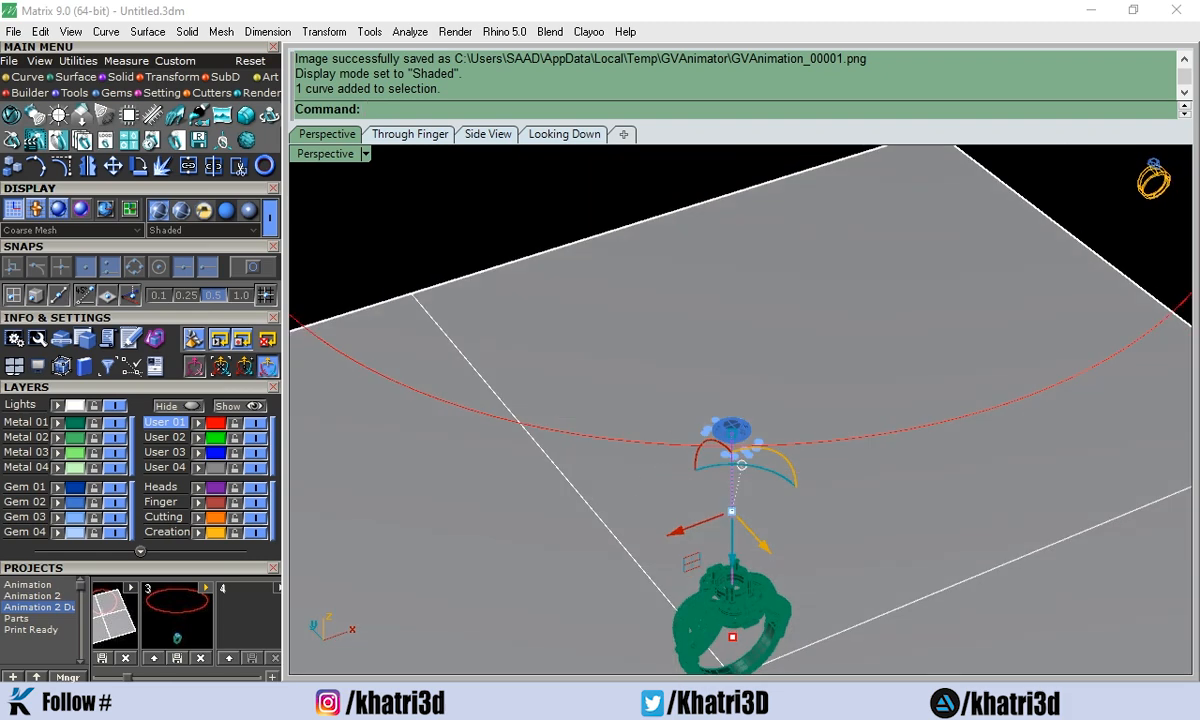
pyautogui.moveTo(715, 528); pyautogui.dragTo(685, 464, button='right')
pyautogui.scroll(5, 685, 464)
pyautogui.moveTo(792, 338); pyautogui.dragTo(816, 431, button='right')
pyautogui.scroll(2, 817, 436)
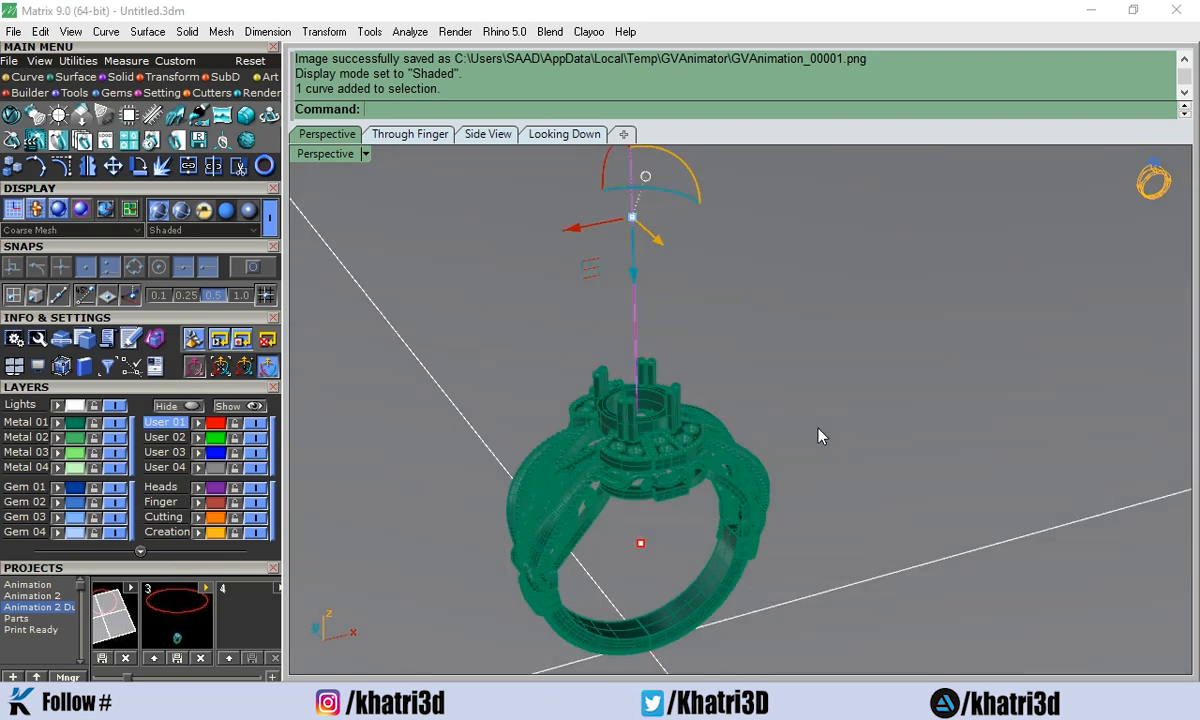
pyautogui.scroll(-2, 817, 436)
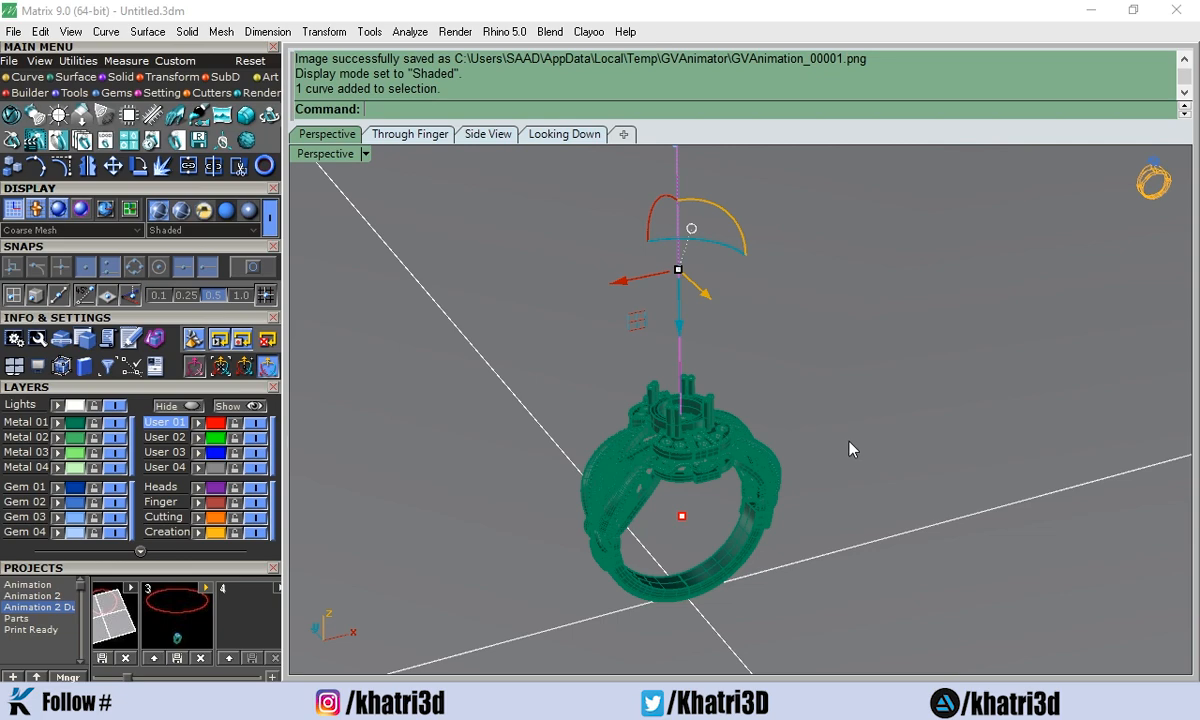
pyautogui.scroll(8, 698, 446)
pyautogui.moveTo(699, 446); pyautogui.dragTo(536, 421, button='right')
pyautogui.scroll(-5, 540, 419)
pyautogui.scroll(3, 565, 411)
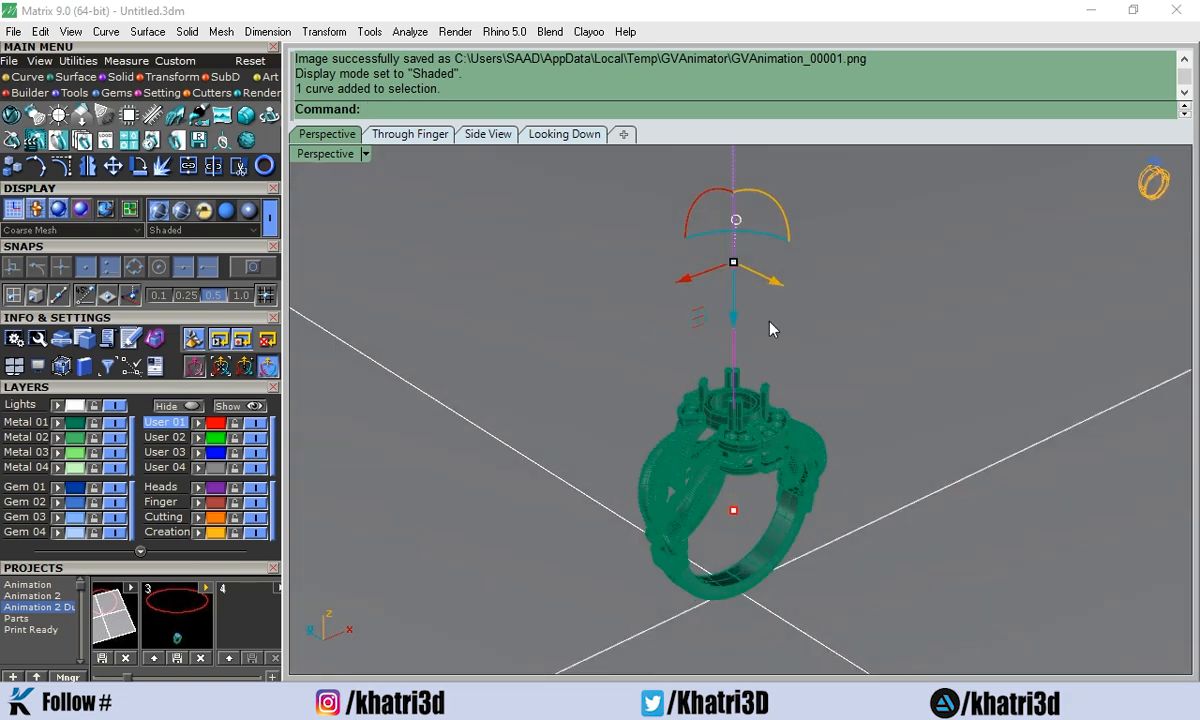
pyautogui.moveTo(770, 324); pyautogui.dragTo(737, 376, button='right')
pyautogui.click(675, 240)
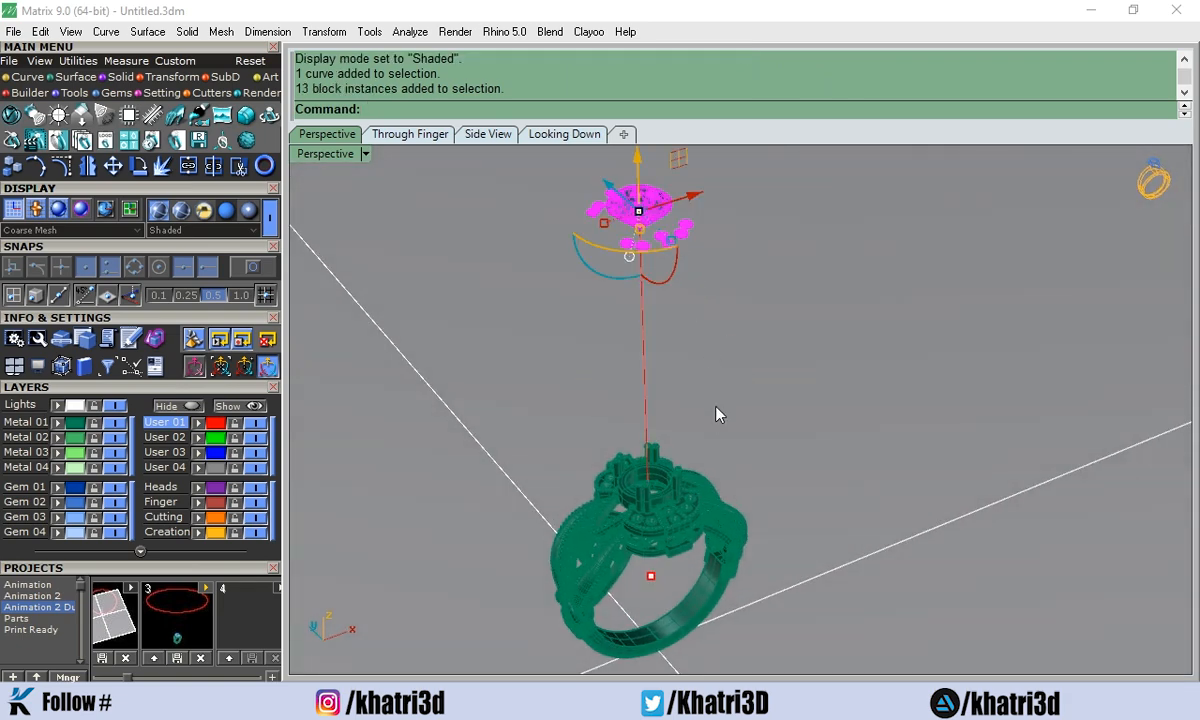
pyautogui.scroll(3, 670, 381)
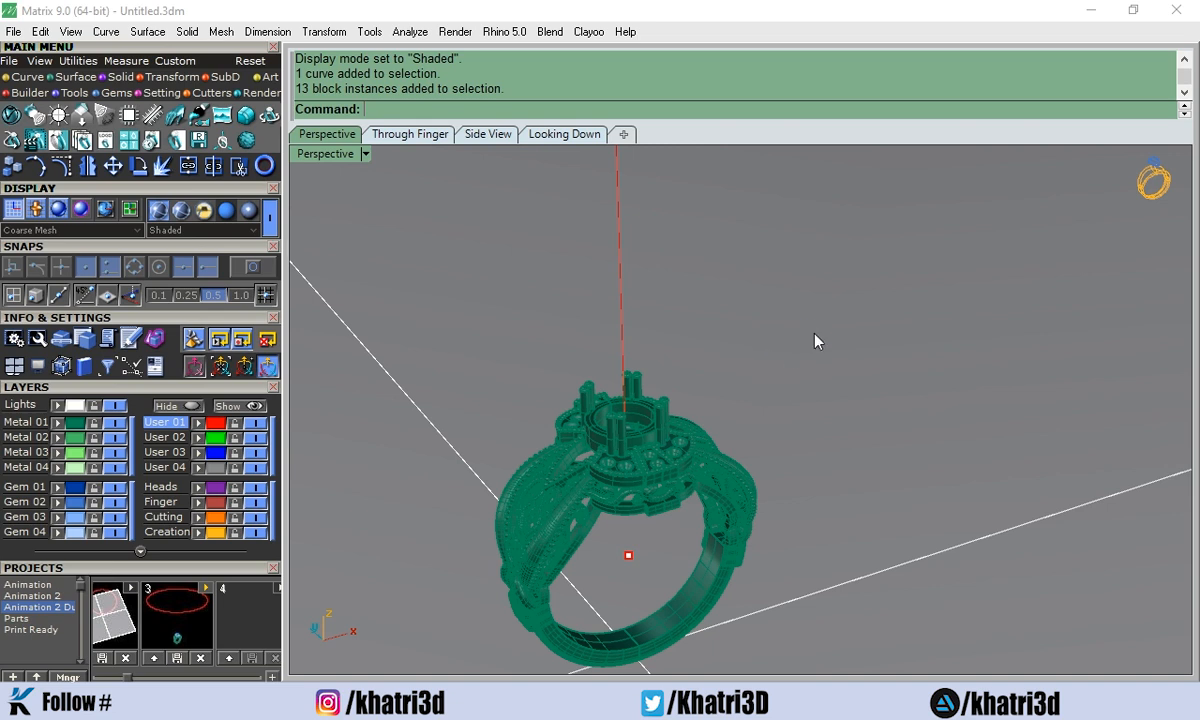
# Inspect the ring's band, prongs and head close up and from a distance at varying angles in the shaded Perspective view.
pyautogui.moveTo(815, 341); pyautogui.dragTo(860, 420, button='right')
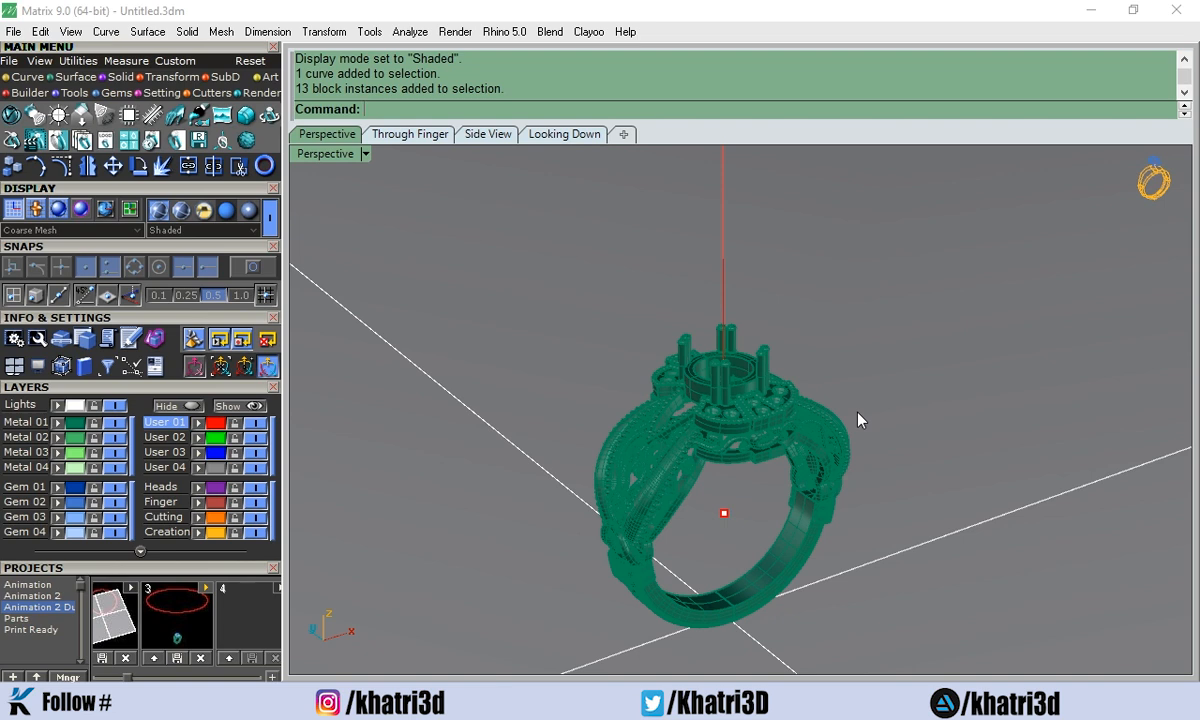
pyautogui.moveTo(858, 420); pyautogui.dragTo(832, 460, button='right')
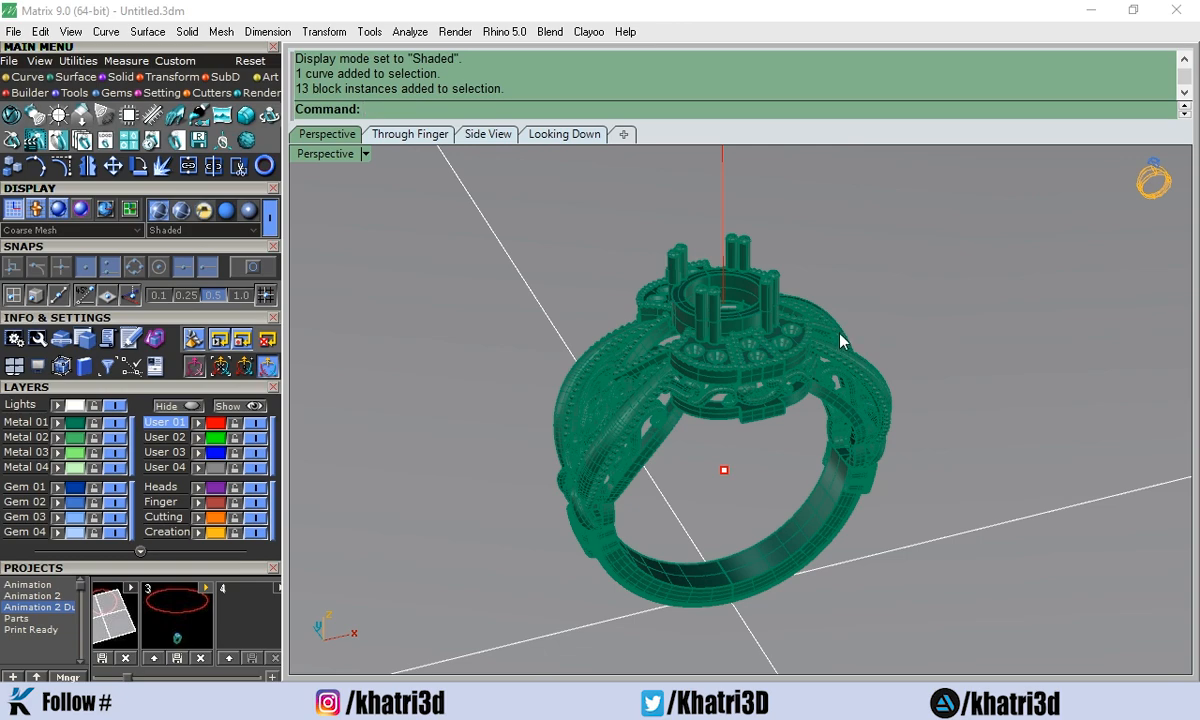
pyautogui.moveTo(650, 350); pyautogui.dragTo(758, 353, button='right')
pyautogui.scroll(-4, 751, 314)
pyautogui.scroll(-5, 638, 343)
pyautogui.scroll(4, 758, 353)
pyautogui.moveTo(669, 336); pyautogui.dragTo(756, 316, button='right')
pyautogui.scroll(2, 756, 320)
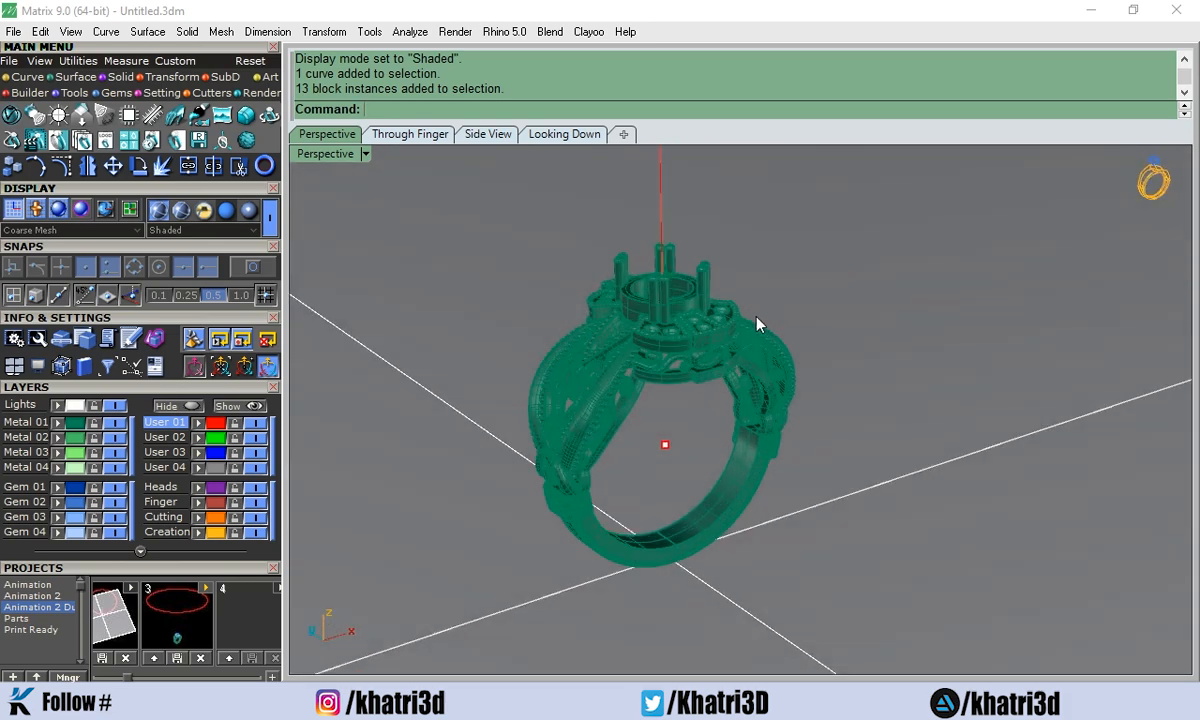
pyautogui.scroll(-3, 758, 321)
pyautogui.scroll(3, 760, 318)
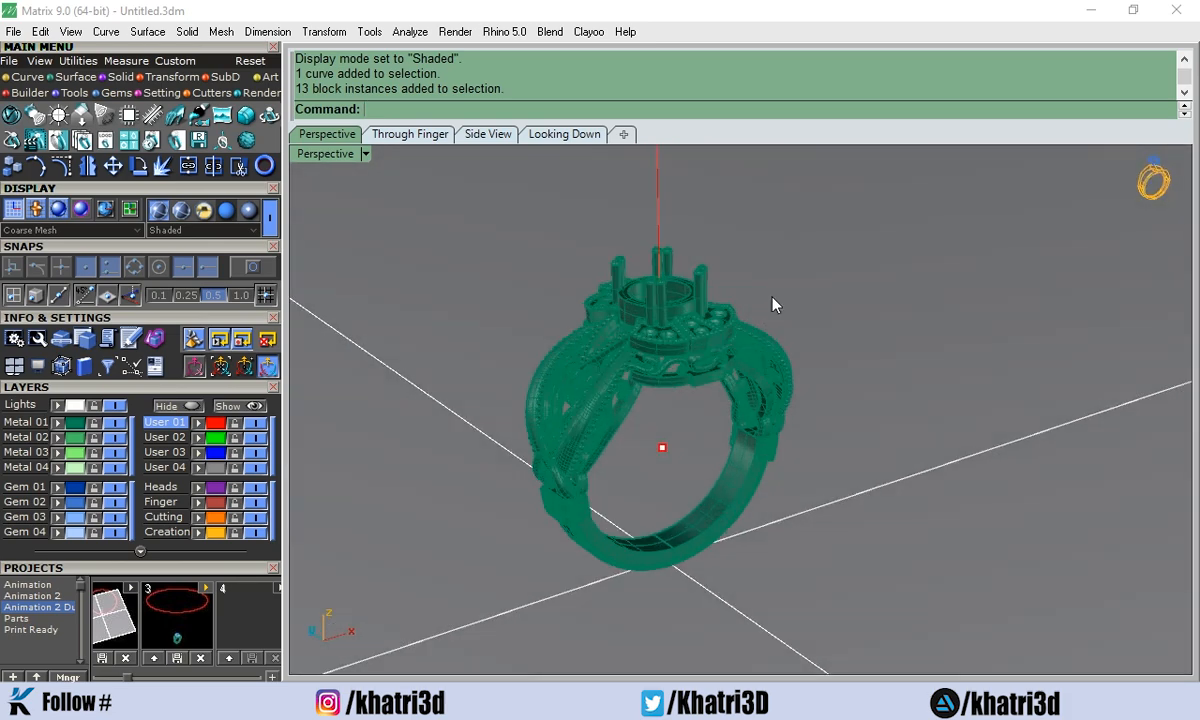
pyautogui.scroll(-2, 772, 300)
pyautogui.moveTo(793, 287); pyautogui.dragTo(729, 394, button='right')
pyautogui.scroll(3, 729, 396)
pyautogui.moveTo(560, 394); pyautogui.dragTo(651, 305, button='right')
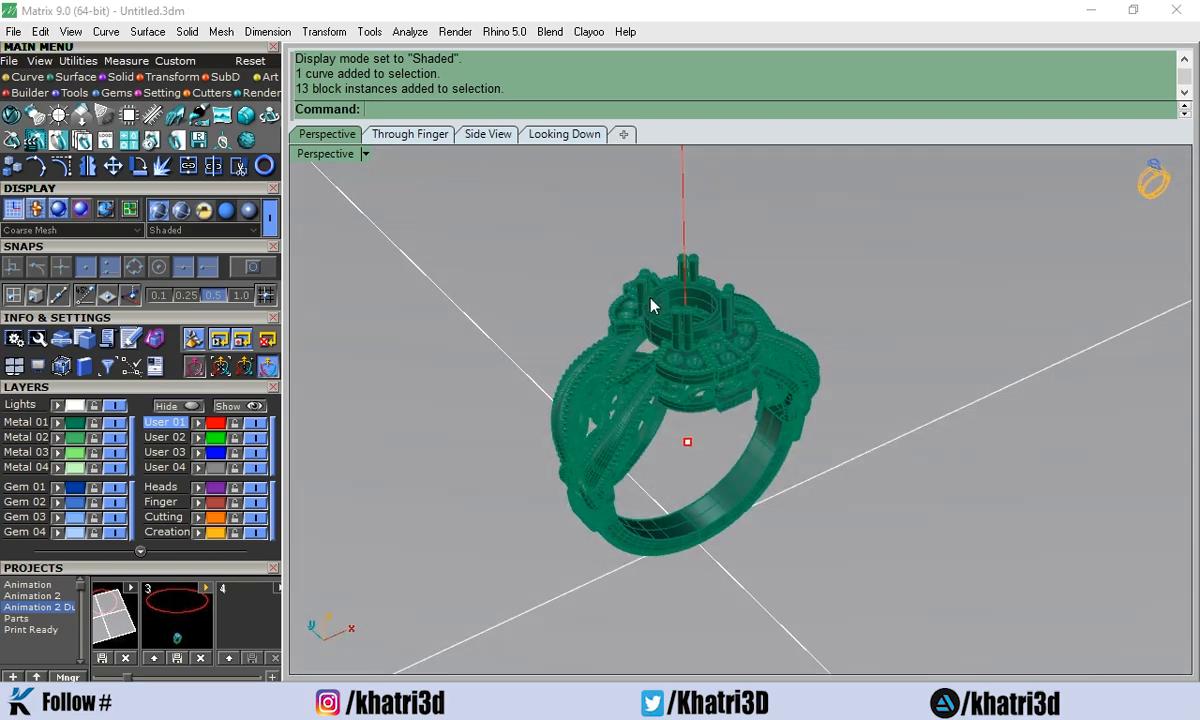
pyautogui.moveTo(470, 437); pyautogui.dragTo(453, 373, button='right')
pyautogui.scroll(2, 678, 347)
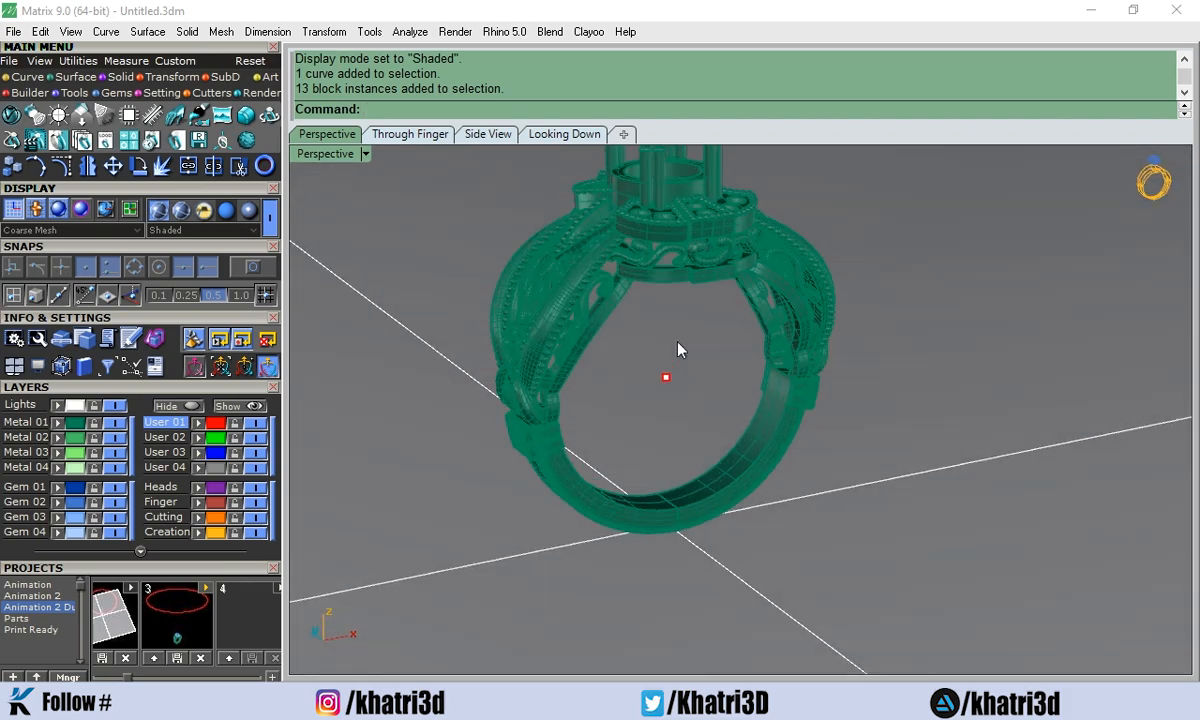
pyautogui.scroll(-6, 735, 288)
pyautogui.scroll(1, 760, 335)
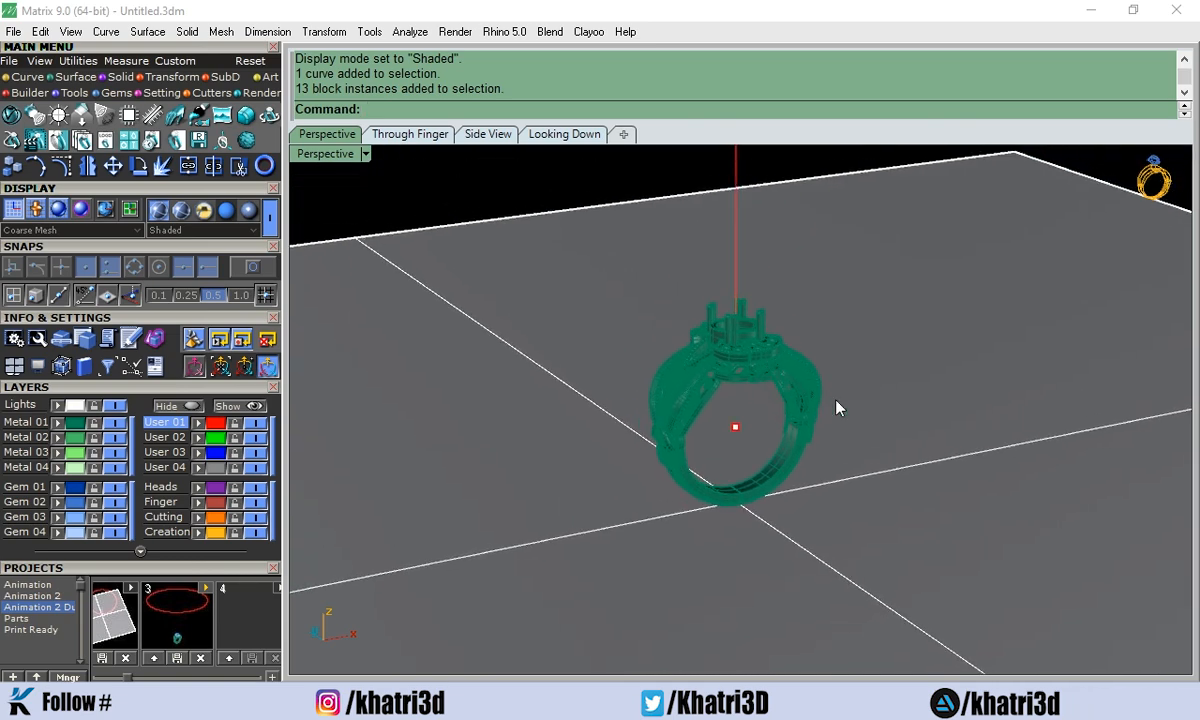
pyautogui.scroll(3, 838, 407)
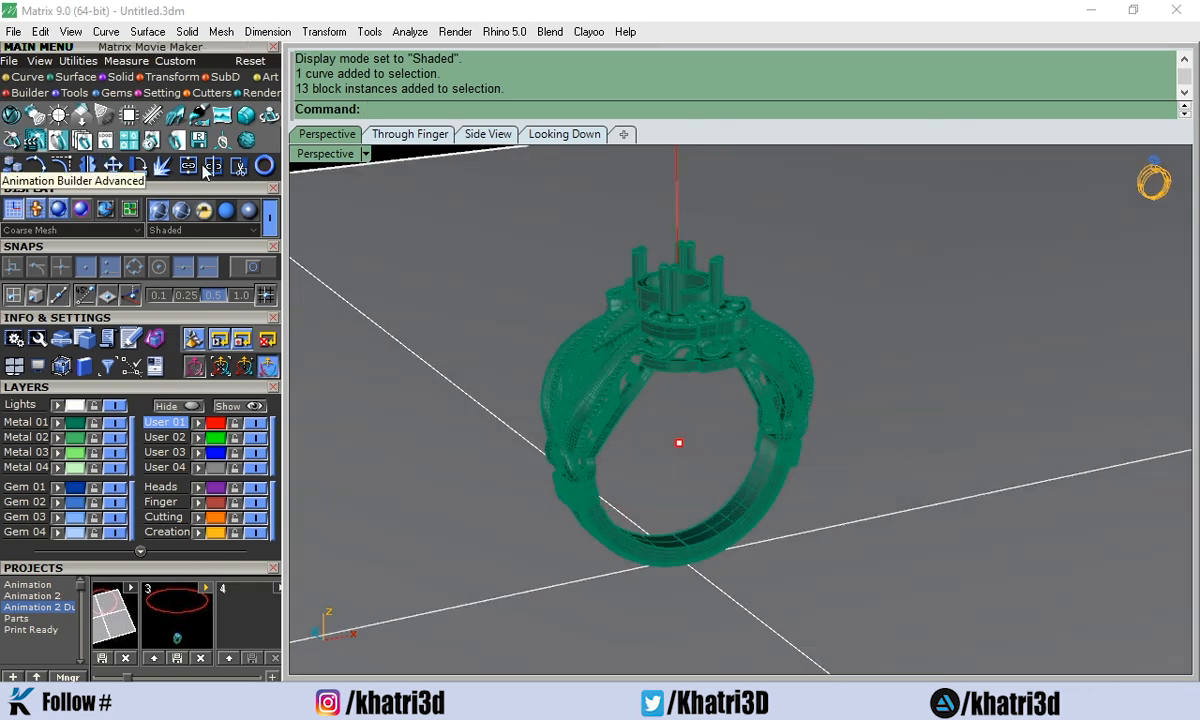
pyautogui.moveTo(619, 273); pyautogui.dragTo(706, 376, button='right')
pyautogui.scroll(-2, 666, 387)
pyautogui.scroll(2, 706, 381)
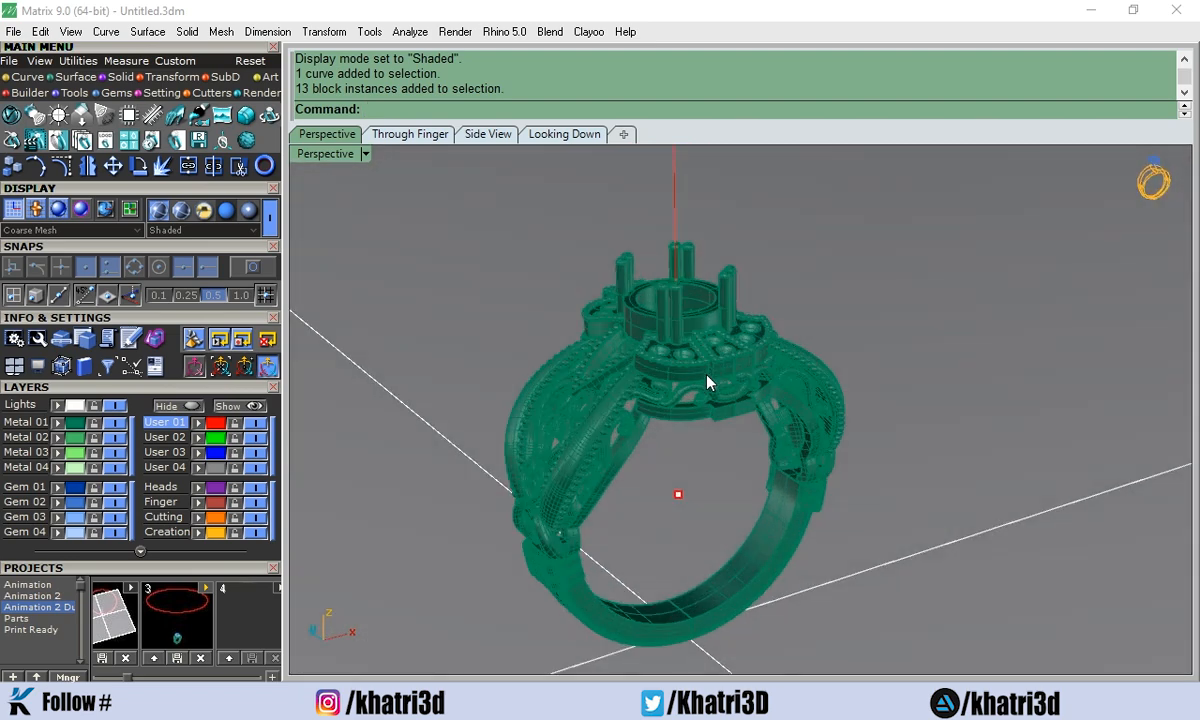